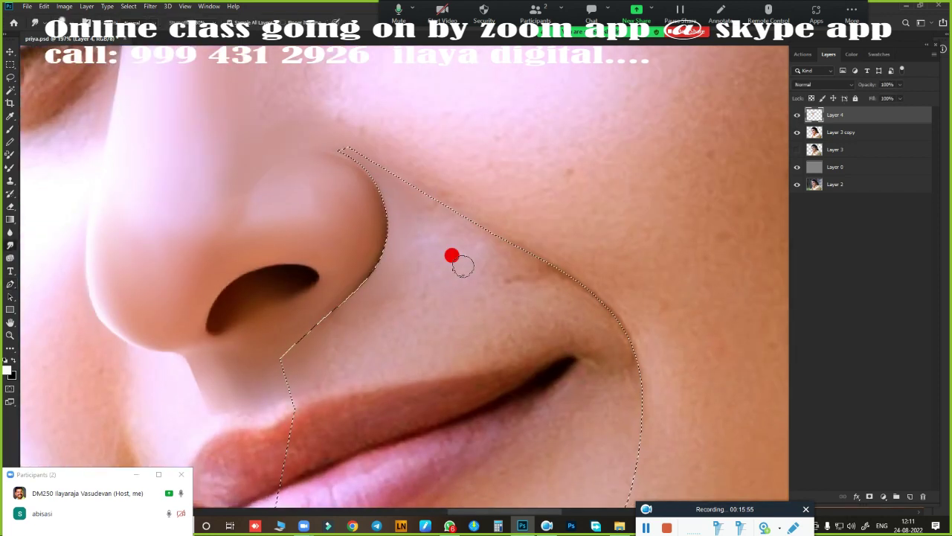
- Smooth and lighten the skin beside the nostril and near the lip corner with the Mixer Brush
{"action": "left_click_drag", "start_coordinate": [433, 232], "coordinate": [312, 309]}
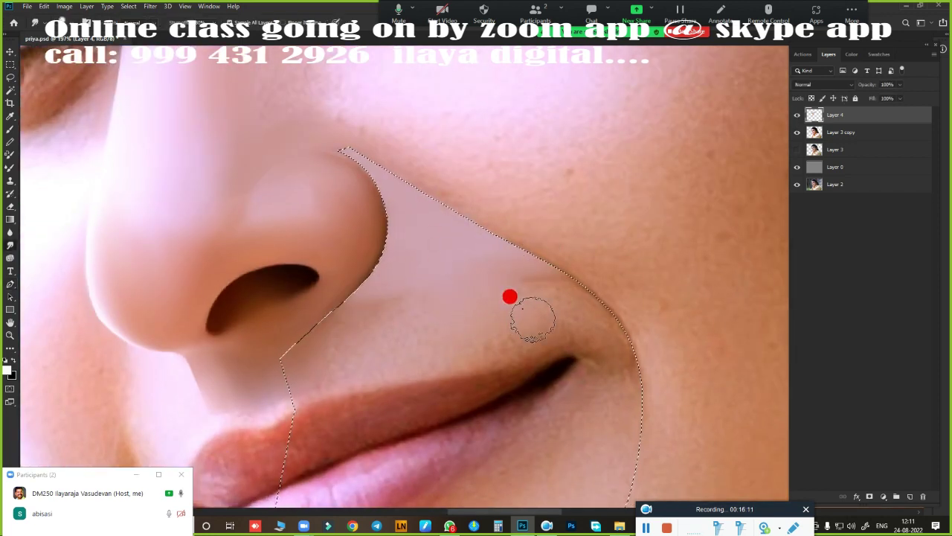
{"action": "left_click_drag", "start_coordinate": [508, 339], "coordinate": [431, 293]}
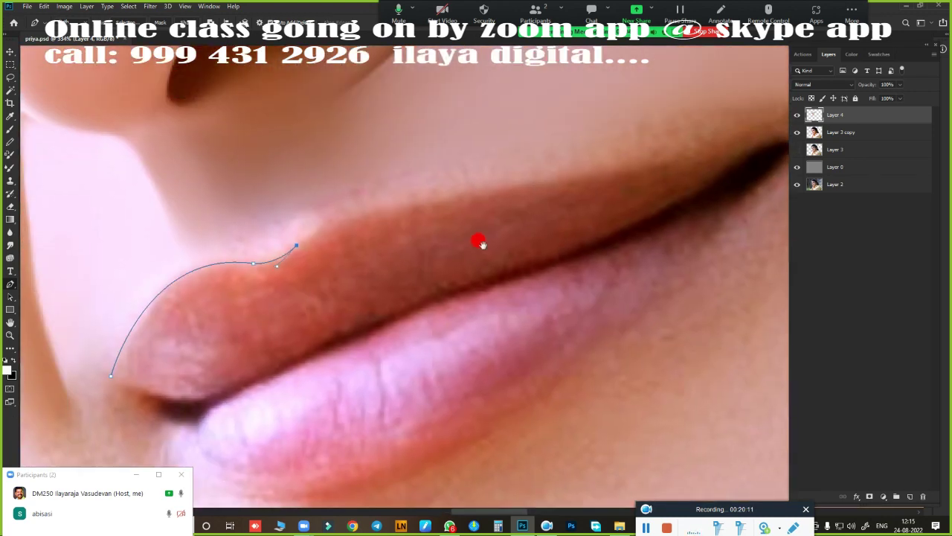
- Deepen the upper lip's red, darken the lower lip's bottom edge and lighten it to pink
{"action": "scroll", "coordinate": [692, 233], "scroll_direction": "down", "scroll_amount": 3}
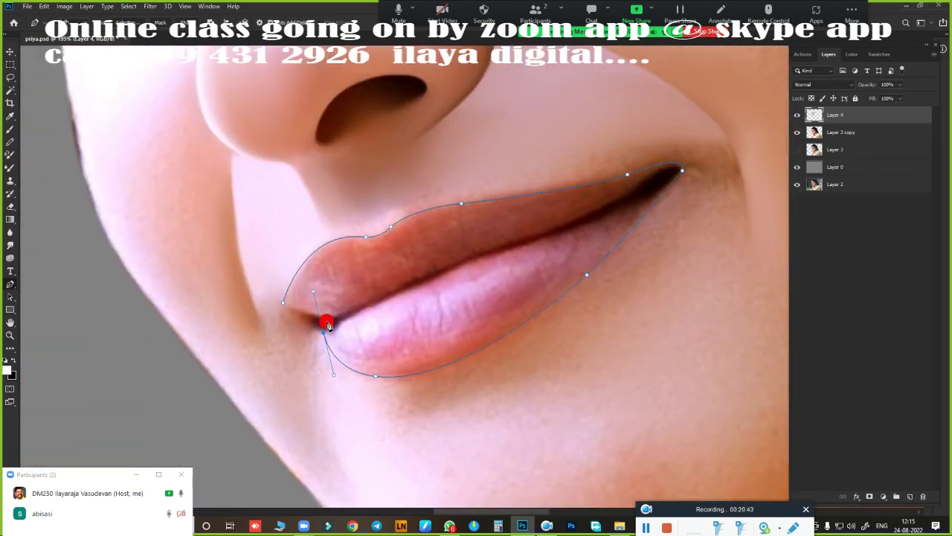
{"action": "scroll", "coordinate": [466, 285], "scroll_direction": "up", "scroll_amount": 2}
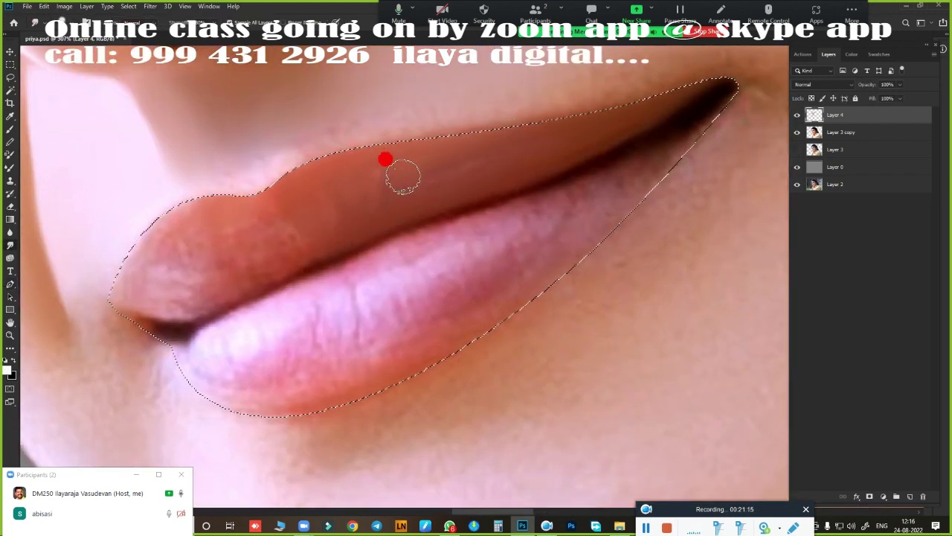
{"action": "left_click_drag", "start_coordinate": [218, 245], "coordinate": [254, 236]}
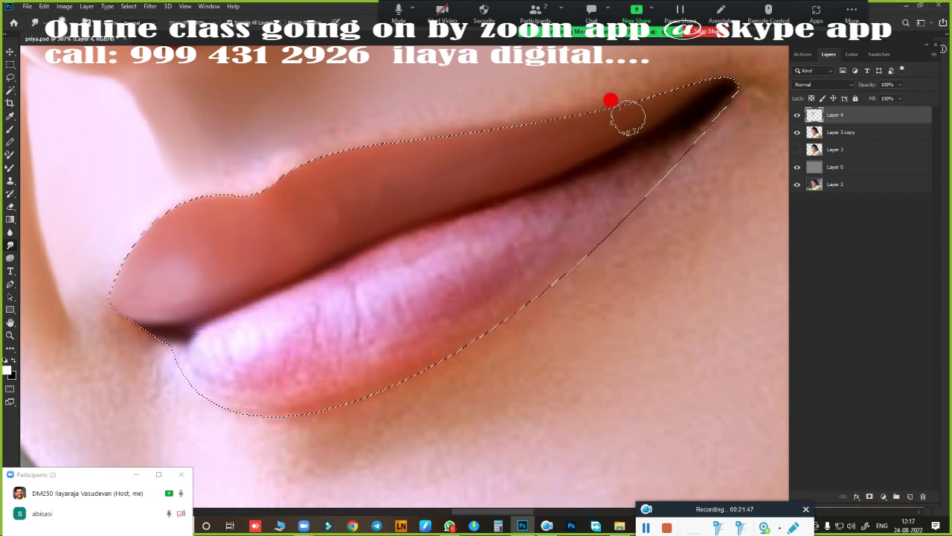
{"action": "left_click_drag", "start_coordinate": [319, 390], "coordinate": [379, 355]}
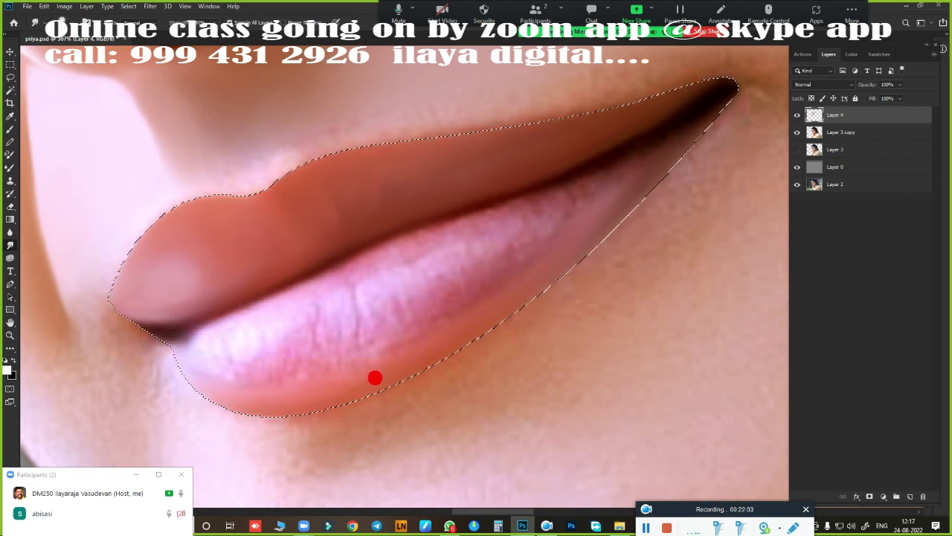
{"action": "mouse_move", "coordinate": [393, 395]}
{"action": "left_mouse_down"}
{"action": "mouse_move", "coordinate": [318, 282]}
{"action": "mouse_move", "coordinate": [506, 201]}
{"action": "mouse_move", "coordinate": [638, 165]}
{"action": "left_mouse_up"}
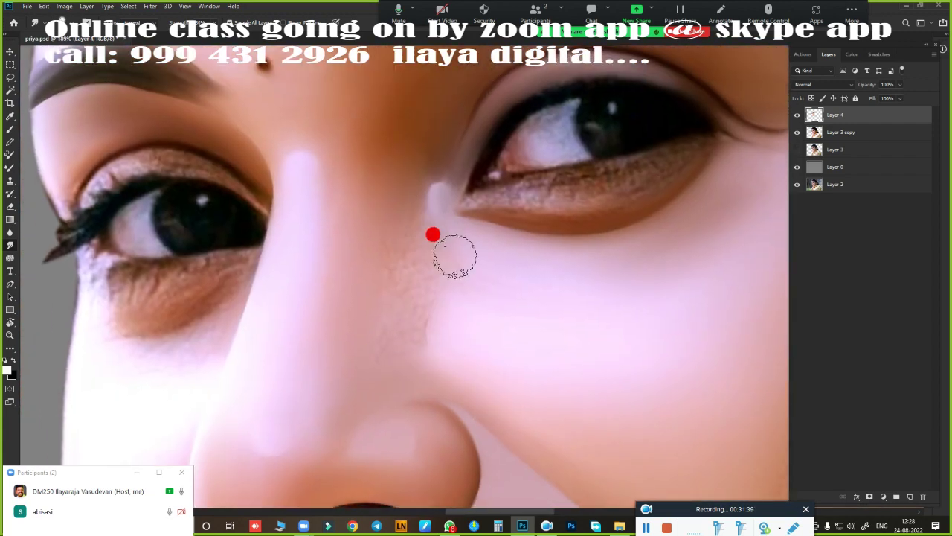
- Smooth the skin beside the nose and paint a dark line along the lower eyelid
{"action": "left_click_drag", "start_coordinate": [454, 256], "coordinate": [401, 329]}
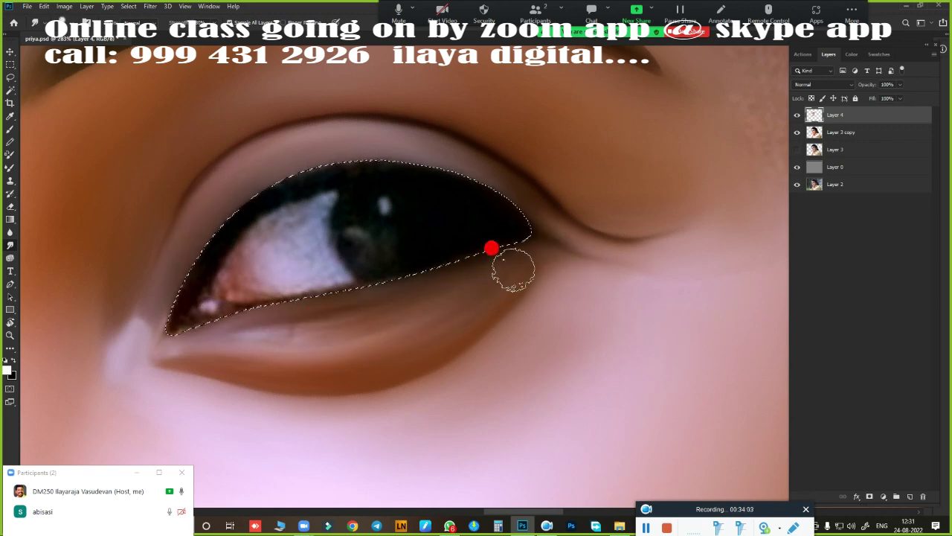
{"action": "left_click", "coordinate": [470, 256]}
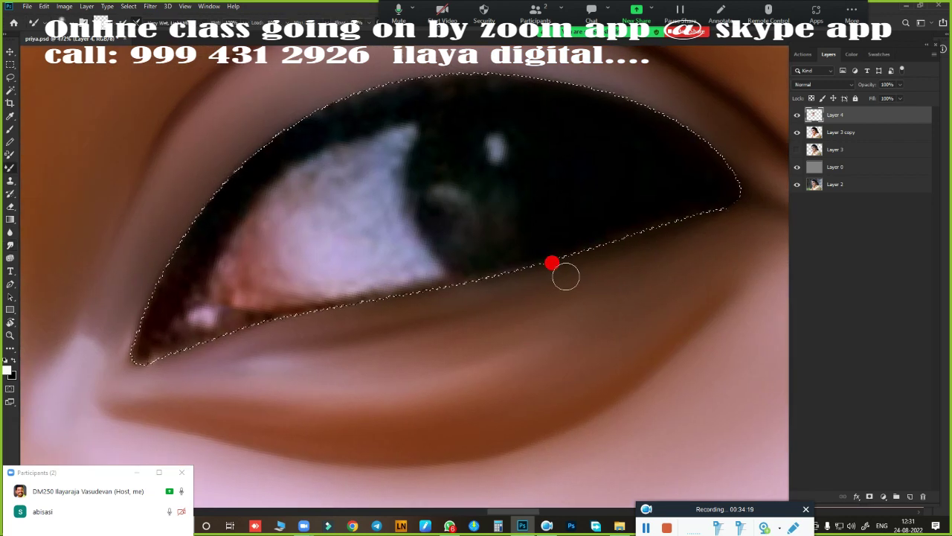
{"action": "mouse_move", "coordinate": [128, 347]}
{"action": "left_mouse_down"}
{"action": "mouse_move", "coordinate": [423, 261]}
{"action": "mouse_move", "coordinate": [283, 300]}
{"action": "left_mouse_up"}
{"action": "key", "text": "ctrl+d"}
{"action": "left_click", "coordinate": [797, 115]}
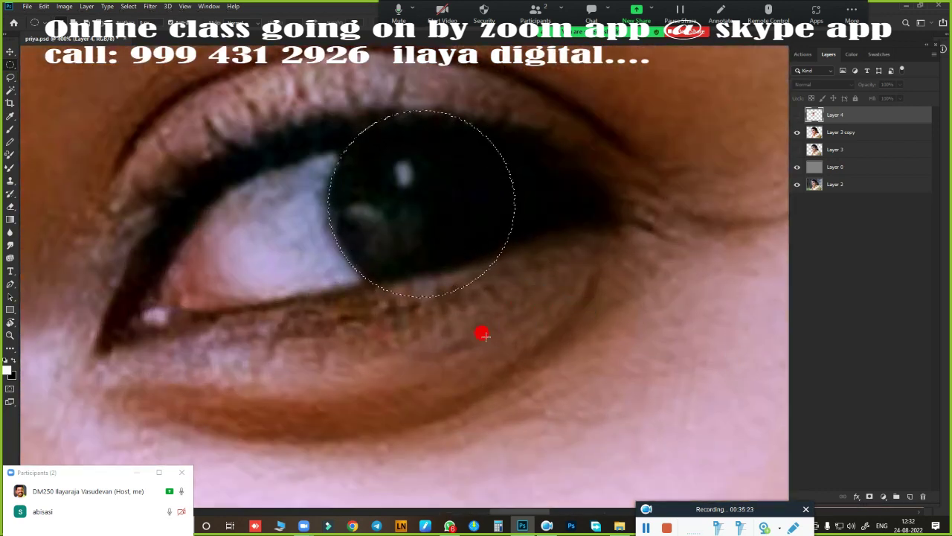
- On a new empty layer, repaint the reddish eye white light lavender
{"action": "left_click", "coordinate": [908, 495]}
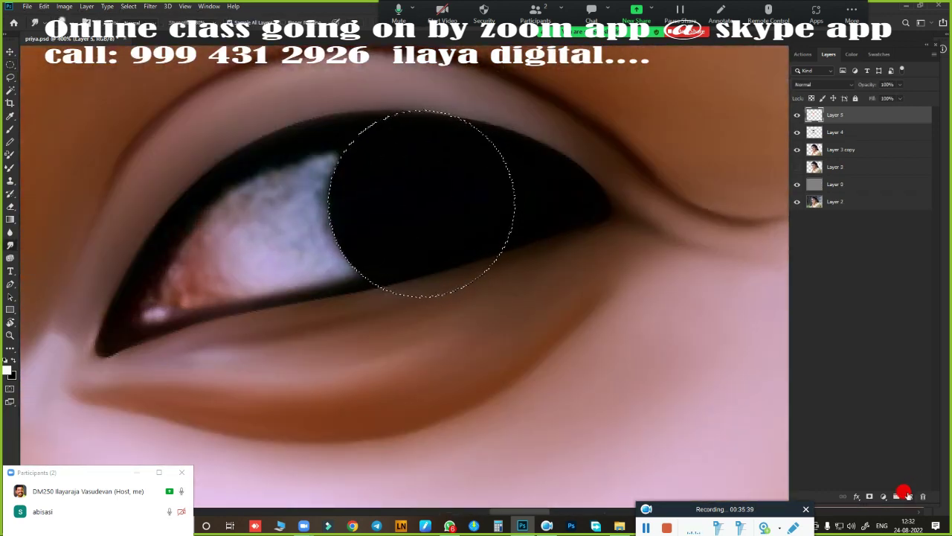
{"action": "left_click", "coordinate": [797, 132]}
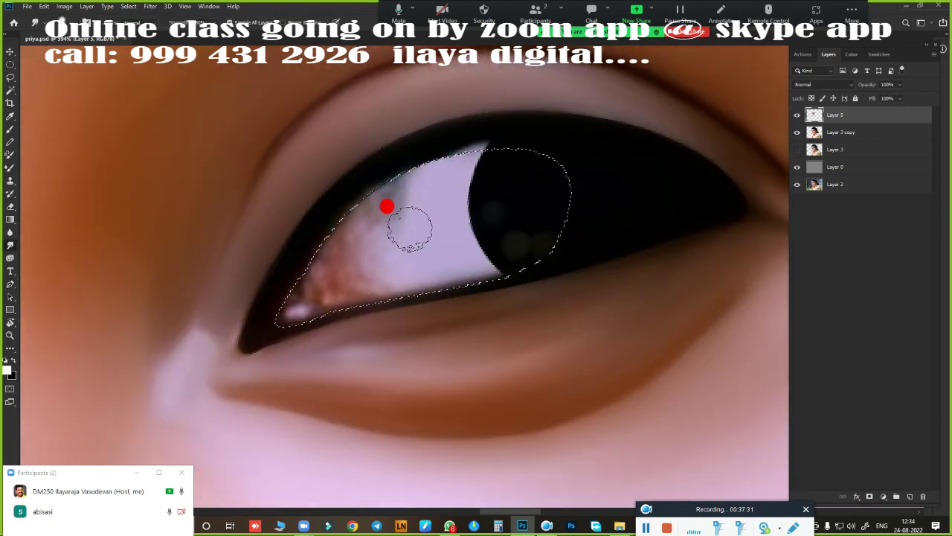
{"action": "mouse_move", "coordinate": [277, 306]}
{"action": "left_mouse_down"}
{"action": "mouse_move", "coordinate": [315, 304]}
{"action": "mouse_move", "coordinate": [350, 206]}
{"action": "mouse_move", "coordinate": [359, 318]}
{"action": "mouse_move", "coordinate": [350, 285]}
{"action": "mouse_move", "coordinate": [316, 307]}
{"action": "left_mouse_up"}
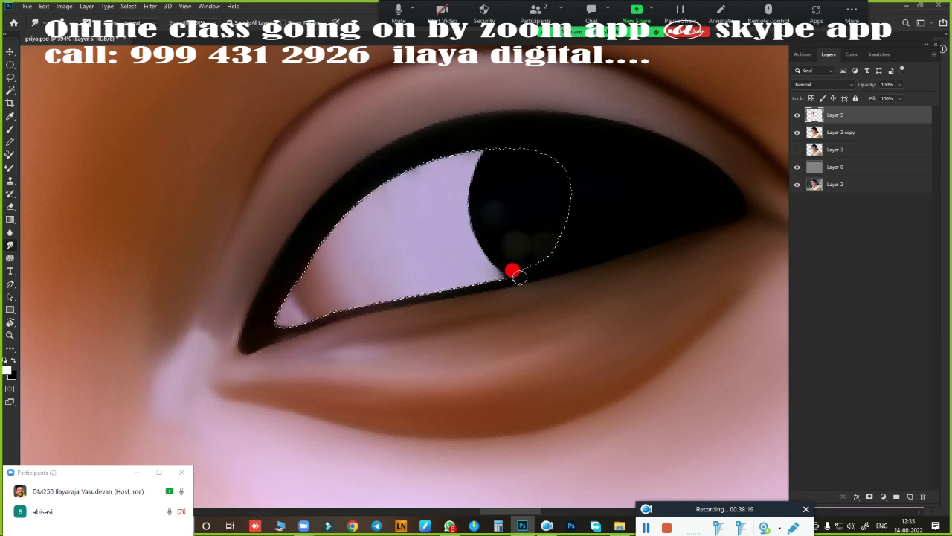
{"action": "key", "text": "b"}
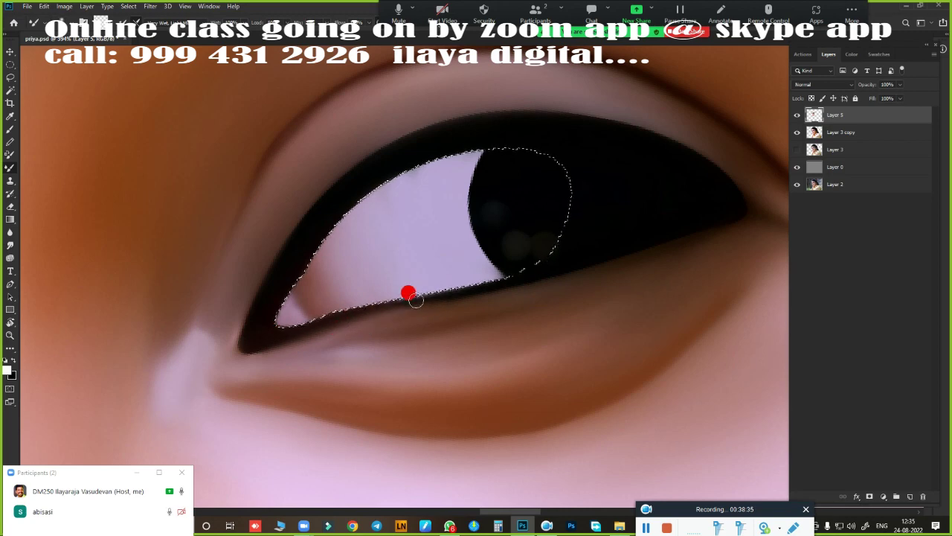
{"action": "scroll", "coordinate": [415, 298], "scroll_direction": "up", "scroll_amount": 3}
{"action": "key", "text": "ctrl+d"}
{"action": "scroll", "coordinate": [394, 260], "scroll_direction": "down", "scroll_amount": 1}
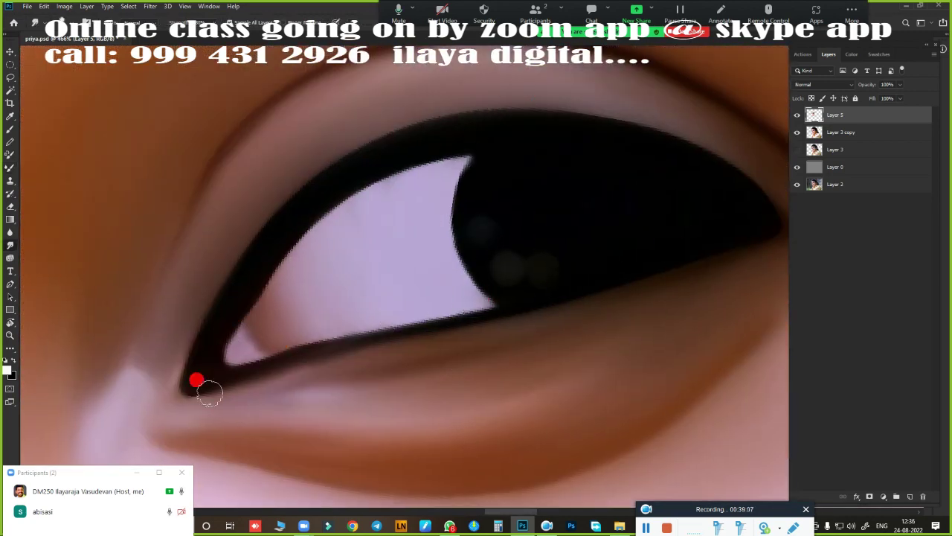
{"action": "scroll", "coordinate": [209, 393], "scroll_direction": "down", "scroll_amount": 5}
{"action": "scroll", "coordinate": [558, 452], "scroll_direction": "down", "scroll_amount": 2}
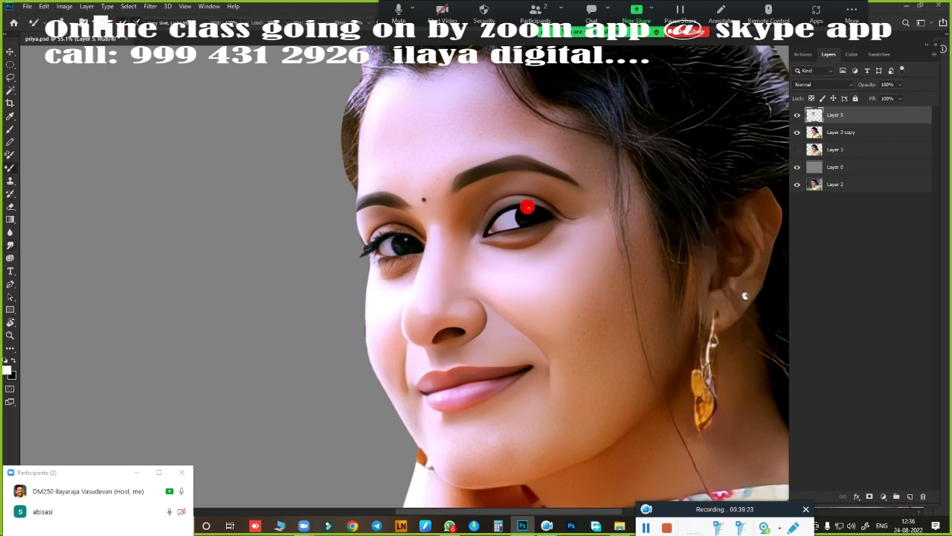
- With a smaller brush, smooth the eyelid crease to an even skin tone inside its path selection
{"action": "scroll", "coordinate": [528, 207], "scroll_direction": "up", "scroll_amount": 3}
{"action": "scroll", "coordinate": [563, 121], "scroll_direction": "up", "scroll_amount": 3}
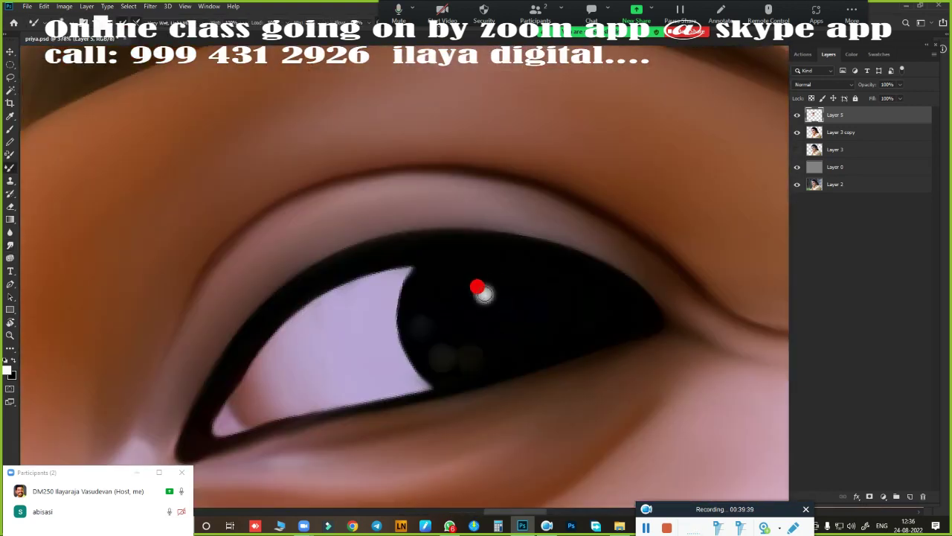
{"action": "key", "text": "bracketleft"}
{"action": "scroll", "coordinate": [389, 317], "scroll_direction": "down", "scroll_amount": 4}
{"action": "scroll", "coordinate": [523, 280], "scroll_direction": "up", "scroll_amount": 2}
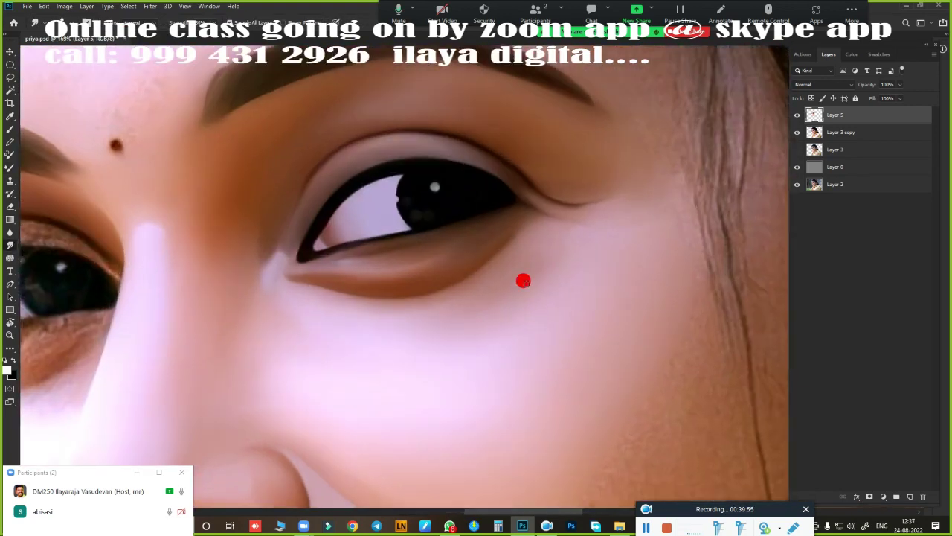
{"action": "scroll", "coordinate": [566, 428], "scroll_direction": "down", "scroll_amount": 3}
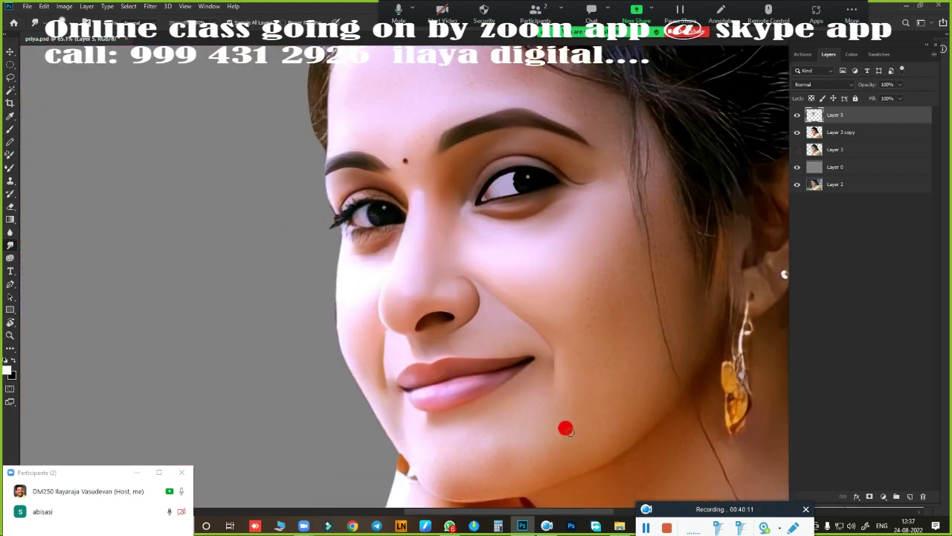
{"action": "scroll", "coordinate": [577, 421], "scroll_direction": "down", "scroll_amount": 2}
{"action": "scroll", "coordinate": [537, 230], "scroll_direction": "up", "scroll_amount": 4}
{"action": "scroll", "coordinate": [394, 315], "scroll_direction": "up", "scroll_amount": 2}
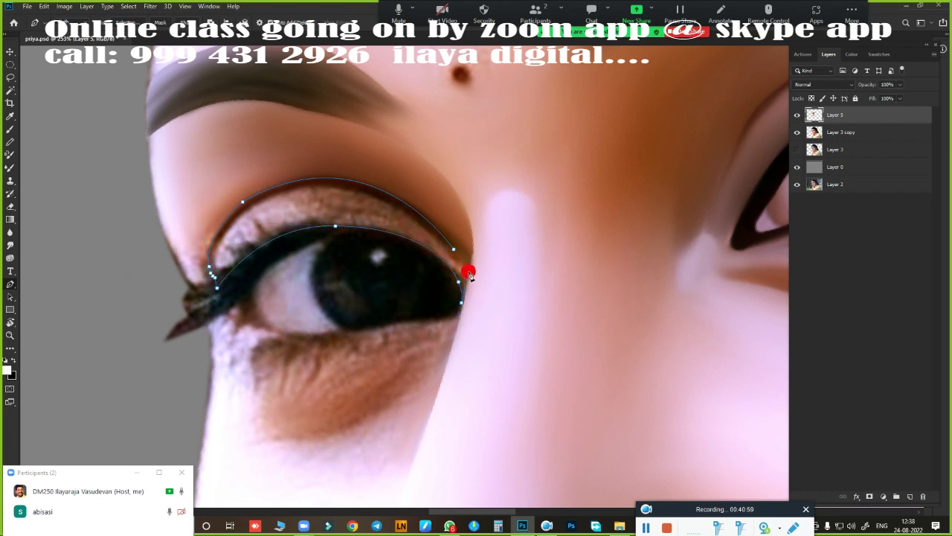
{"action": "scroll", "coordinate": [469, 274], "scroll_direction": "up", "scroll_amount": 2}
{"action": "key", "text": "ctrl+Return"}
{"action": "key", "text": "b"}
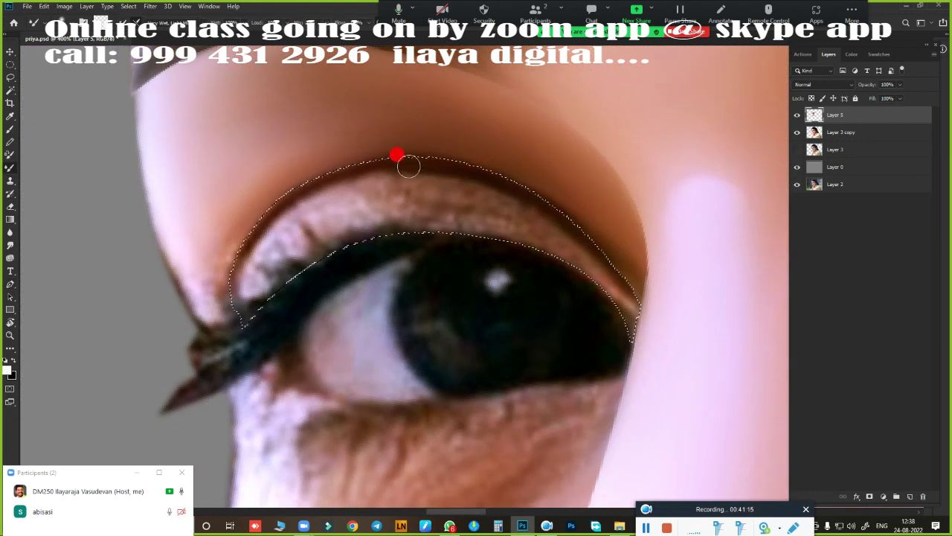
{"action": "mouse_move", "coordinate": [409, 167]}
{"action": "left_mouse_down"}
{"action": "mouse_move", "coordinate": [436, 368]}
{"action": "mouse_move", "coordinate": [262, 279]}
{"action": "mouse_move", "coordinate": [366, 194]}
{"action": "mouse_move", "coordinate": [627, 361]}
{"action": "mouse_move", "coordinate": [544, 260]}
{"action": "mouse_move", "coordinate": [507, 254]}
{"action": "mouse_move", "coordinate": [531, 459]}
{"action": "mouse_move", "coordinate": [608, 254]}
{"action": "left_mouse_up"}
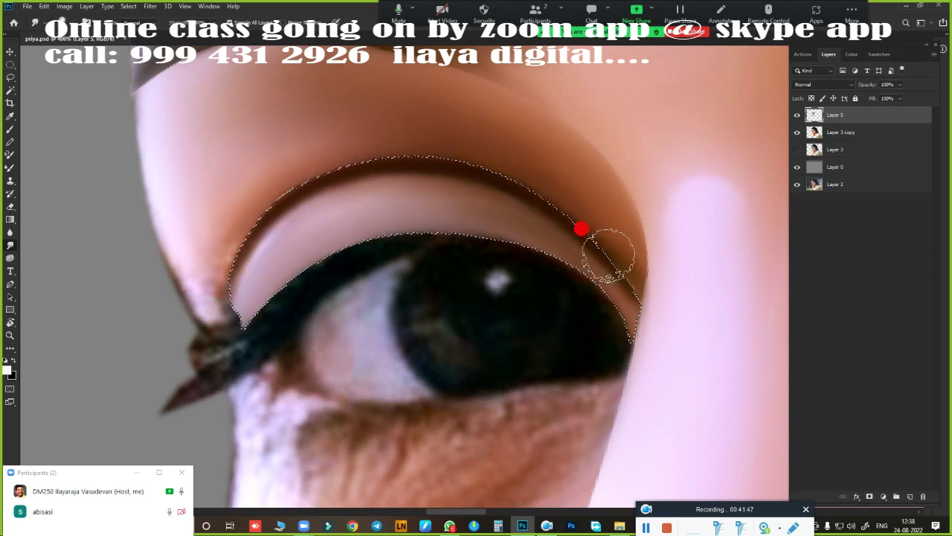
- Paint a brown tone into the lower-lid area
{"action": "scroll", "coordinate": [344, 318], "scroll_direction": "up", "scroll_amount": 1}
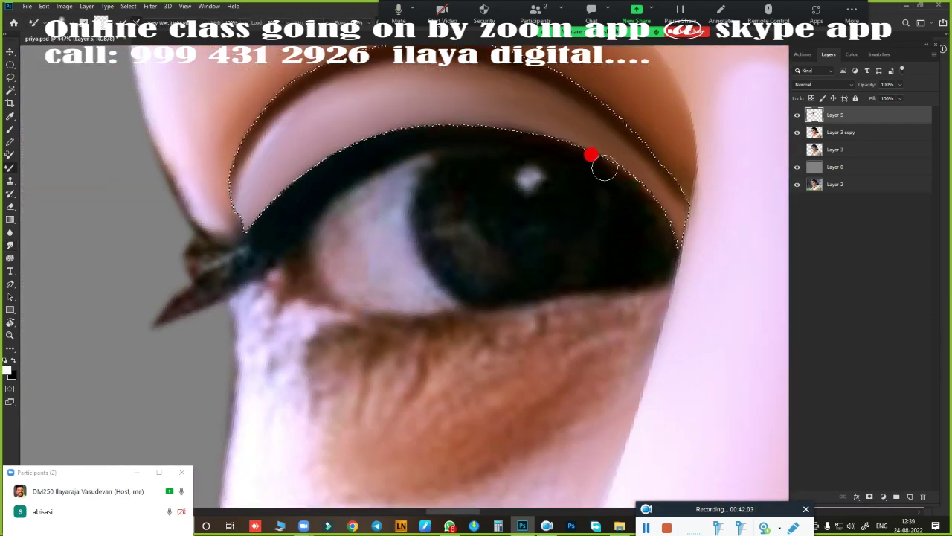
{"action": "key", "text": "ctrl+d"}
{"action": "scroll", "coordinate": [604, 168], "scroll_direction": "up", "scroll_amount": 2}
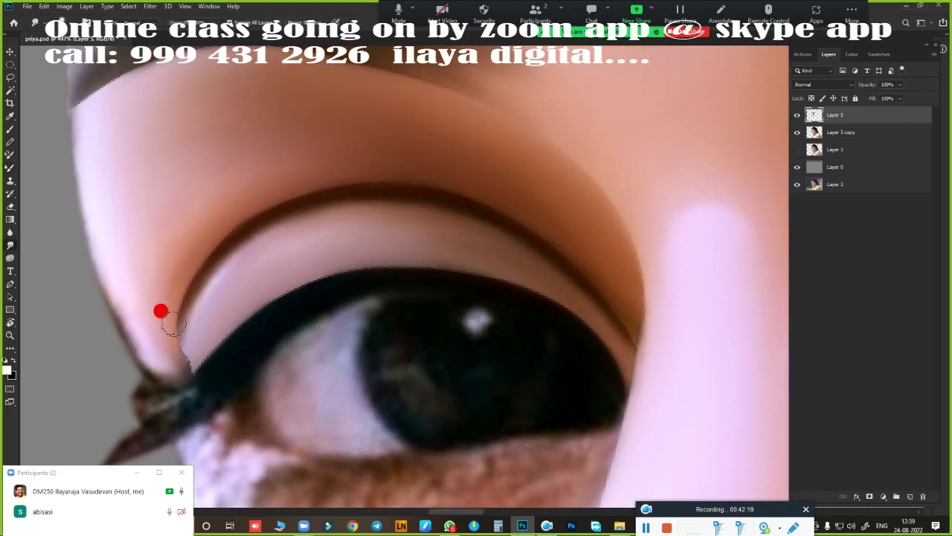
{"action": "scroll", "coordinate": [514, 329], "scroll_direction": "down", "scroll_amount": 3}
{"action": "scroll", "coordinate": [357, 262], "scroll_direction": "up", "scroll_amount": 1}
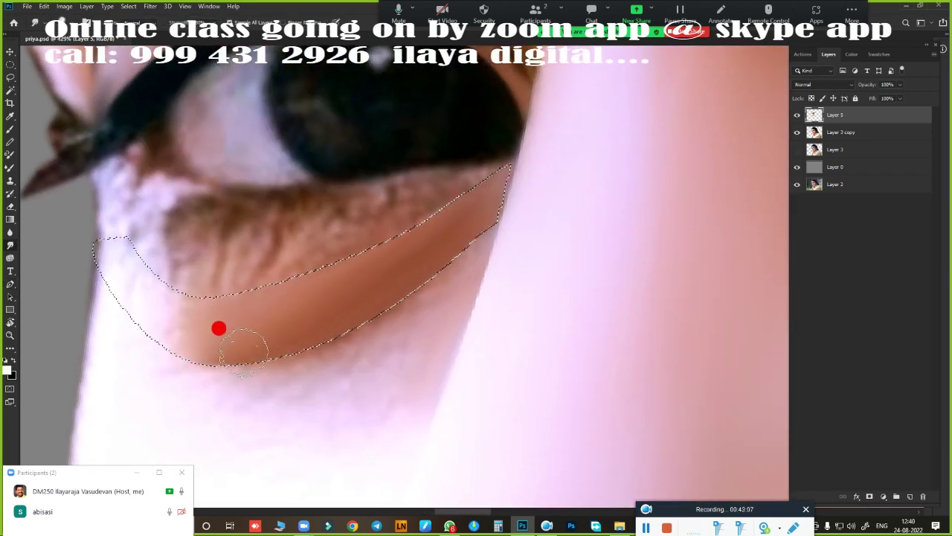
{"action": "mouse_move", "coordinate": [243, 346]}
{"action": "left_mouse_down"}
{"action": "mouse_move", "coordinate": [127, 248]}
{"action": "mouse_move", "coordinate": [191, 357]}
{"action": "mouse_move", "coordinate": [169, 355]}
{"action": "mouse_move", "coordinate": [365, 302]}
{"action": "mouse_move", "coordinate": [340, 347]}
{"action": "mouse_move", "coordinate": [397, 393]}
{"action": "mouse_move", "coordinate": [471, 336]}
{"action": "mouse_move", "coordinate": [149, 269]}
{"action": "mouse_move", "coordinate": [182, 284]}
{"action": "mouse_move", "coordinate": [447, 194]}
{"action": "mouse_move", "coordinate": [190, 292]}
{"action": "mouse_move", "coordinate": [396, 344]}
{"action": "left_mouse_up"}
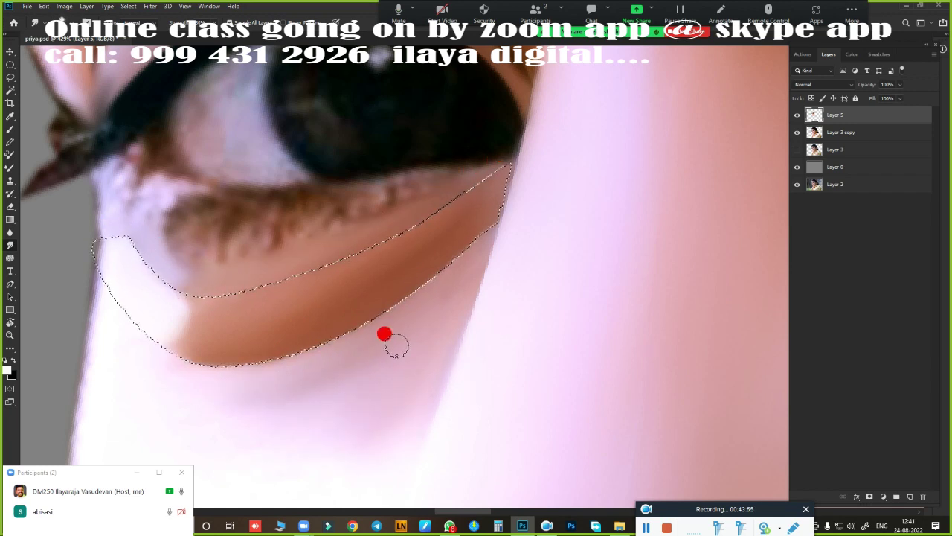
{"action": "scroll", "coordinate": [384, 335], "scroll_direction": "down", "scroll_amount": 3}
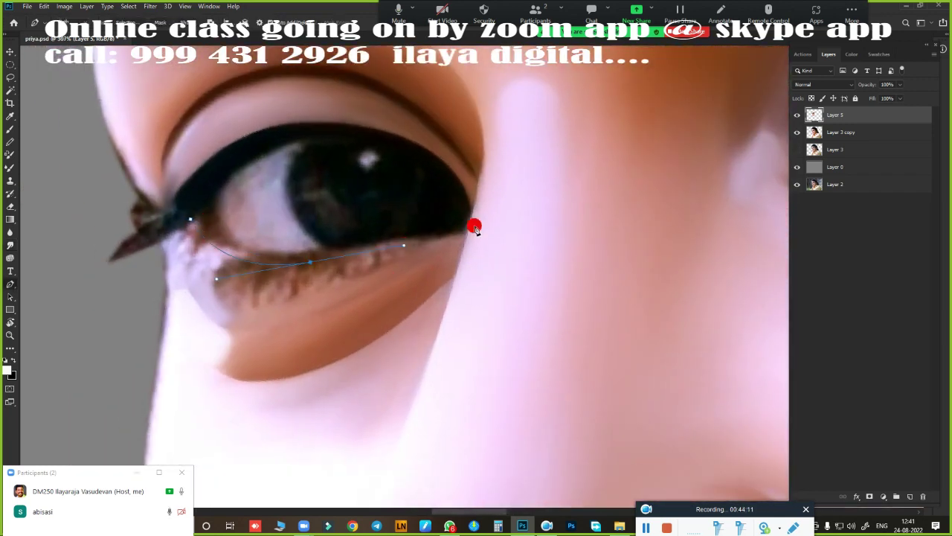
- Smooth the brown tone under the lower lid within its outline and shade along the lid
{"action": "left_click", "coordinate": [169, 299]}
{"action": "key", "text": "ctrl+Return"}
{"action": "scroll", "coordinate": [315, 336], "scroll_direction": "up", "scroll_amount": 3}
{"action": "key", "text": "b"}
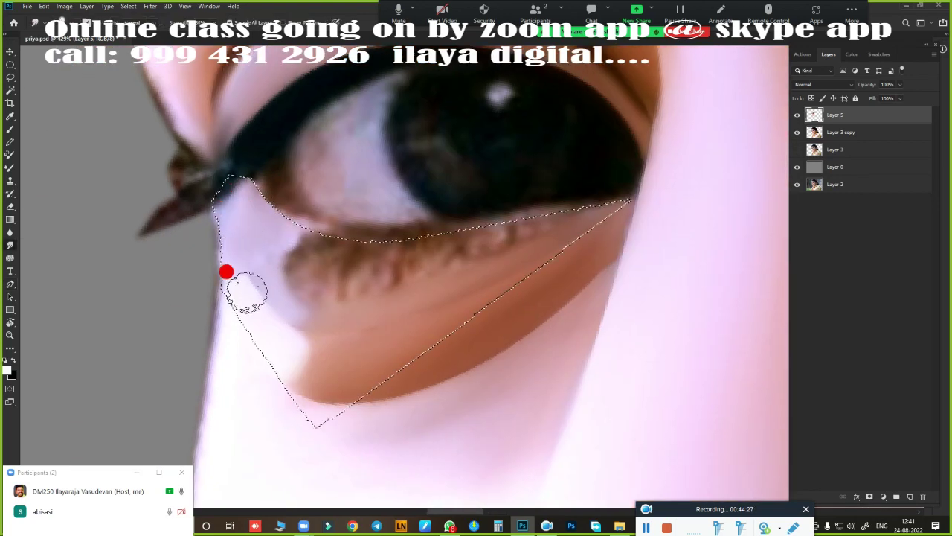
{"action": "mouse_move", "coordinate": [485, 237]}
{"action": "left_mouse_down"}
{"action": "mouse_move", "coordinate": [280, 302]}
{"action": "mouse_move", "coordinate": [330, 353]}
{"action": "mouse_move", "coordinate": [272, 194]}
{"action": "mouse_move", "coordinate": [256, 187]}
{"action": "mouse_move", "coordinate": [374, 225]}
{"action": "mouse_move", "coordinate": [498, 217]}
{"action": "left_mouse_up"}
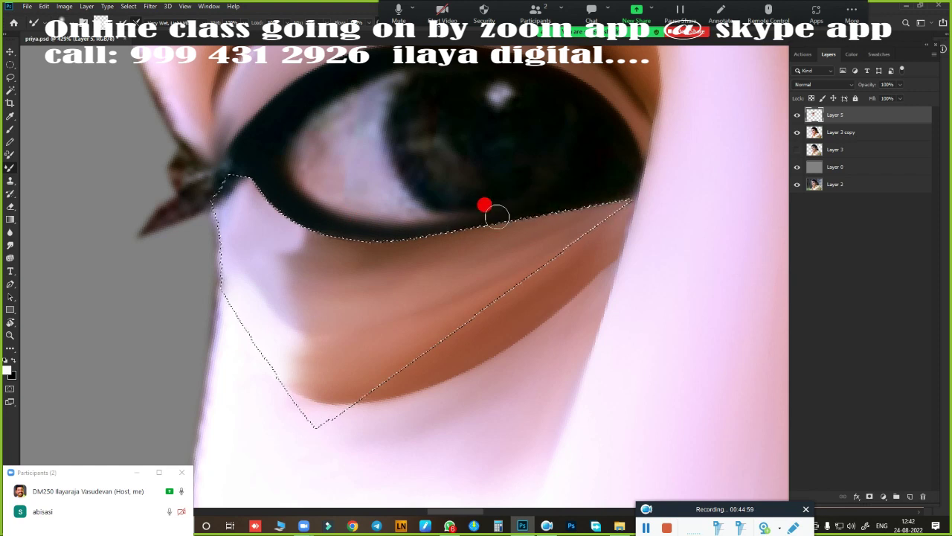
{"action": "key", "text": "ctrl+d"}
{"action": "mouse_move", "coordinate": [487, 335]}
{"action": "left_mouse_down"}
{"action": "mouse_move", "coordinate": [419, 369]}
{"action": "mouse_move", "coordinate": [347, 231]}
{"action": "left_mouse_up"}
{"action": "scroll", "coordinate": [470, 408], "scroll_direction": "down", "scroll_amount": 3}
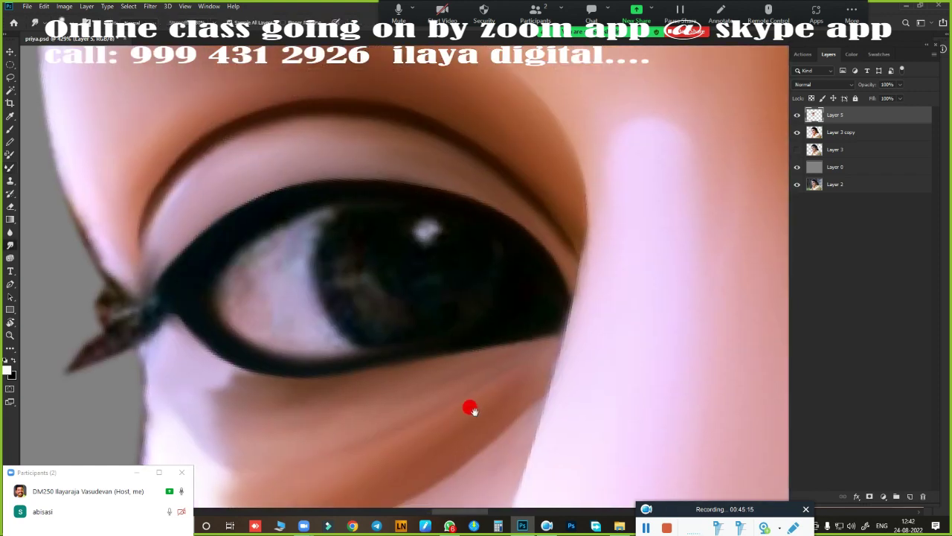
- Select a circle around the iris to fill it solid black
{"action": "key", "text": "m"}
{"action": "mouse_move", "coordinate": [406, 246]}
{"action": "left_mouse_down"}
{"action": "mouse_move", "coordinate": [459, 323]}
{"action": "mouse_move", "coordinate": [364, 200]}
{"action": "mouse_move", "coordinate": [347, 298]}
{"action": "left_mouse_up"}
{"action": "key", "text": "b"}
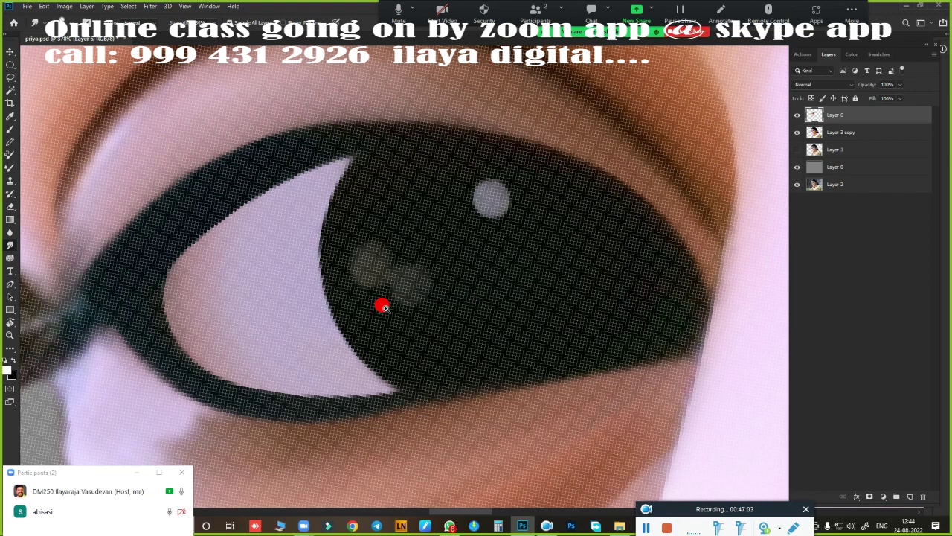
- Zoom out to the whole photo and make Layer 3 copy the active layer
{"action": "scroll", "coordinate": [382, 306], "scroll_direction": "down", "scroll_amount": 2}
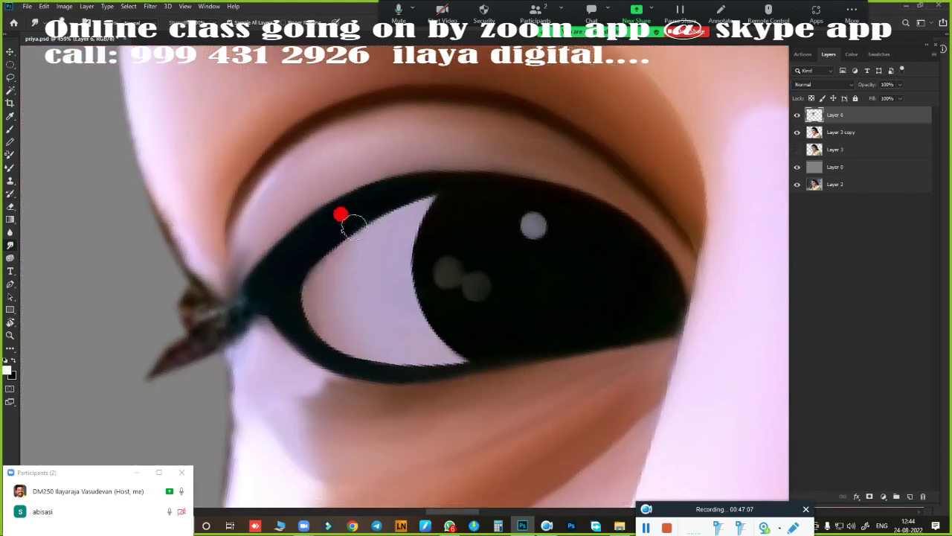
{"action": "scroll", "coordinate": [497, 394], "scroll_direction": "down", "scroll_amount": 5}
{"action": "scroll", "coordinate": [454, 278], "scroll_direction": "up", "scroll_amount": 5}
{"action": "key", "text": "alt+bracketleft"}
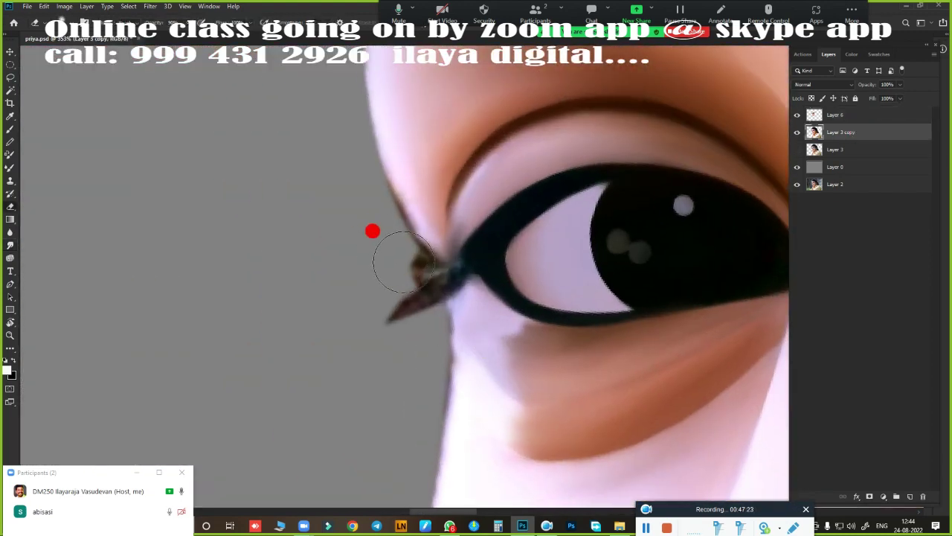
{"action": "scroll", "coordinate": [389, 255], "scroll_direction": "down", "scroll_amount": 3}
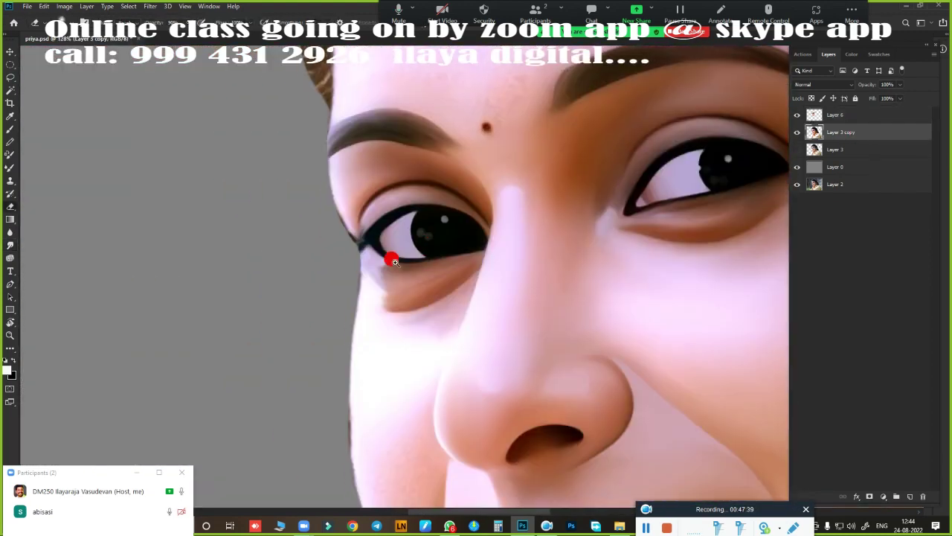
{"action": "scroll", "coordinate": [328, 274], "scroll_direction": "up", "scroll_amount": 2}
{"action": "scroll", "coordinate": [444, 312], "scroll_direction": "down", "scroll_amount": 3}
- Return to painting on Layer 6 while zooming around the face
{"action": "scroll", "coordinate": [444, 313], "scroll_direction": "up", "scroll_amount": 1}
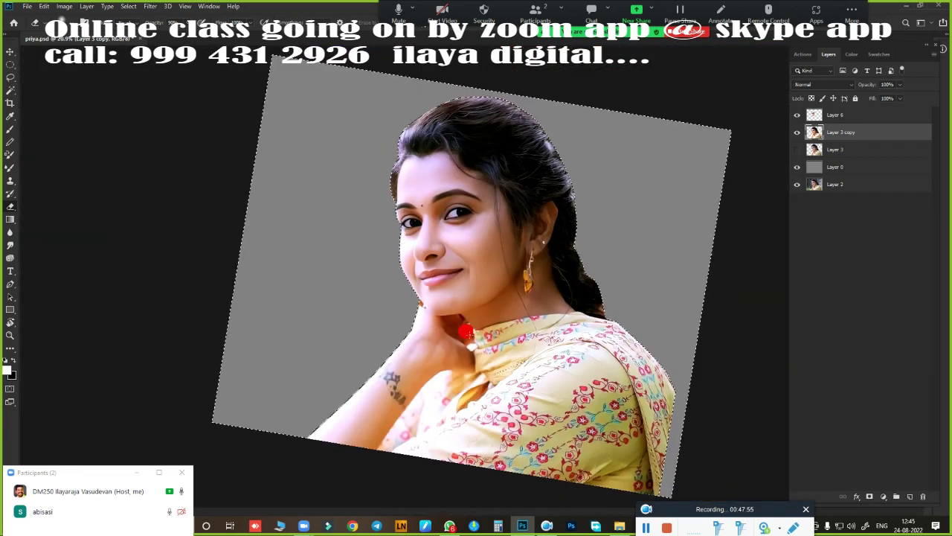
{"action": "scroll", "coordinate": [752, 223], "scroll_direction": "up", "scroll_amount": 2}
{"action": "scroll", "coordinate": [752, 223], "scroll_direction": "down", "scroll_amount": 2}
{"action": "scroll", "coordinate": [379, 343], "scroll_direction": "up", "scroll_amount": 2}
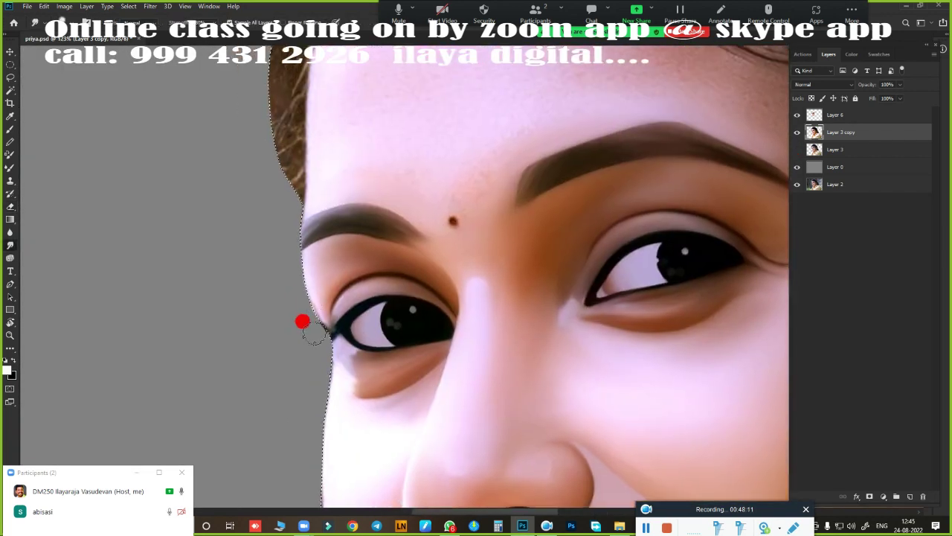
{"action": "key", "text": "alt+bracketright"}
{"action": "scroll", "coordinate": [338, 346], "scroll_direction": "up", "scroll_amount": 3}
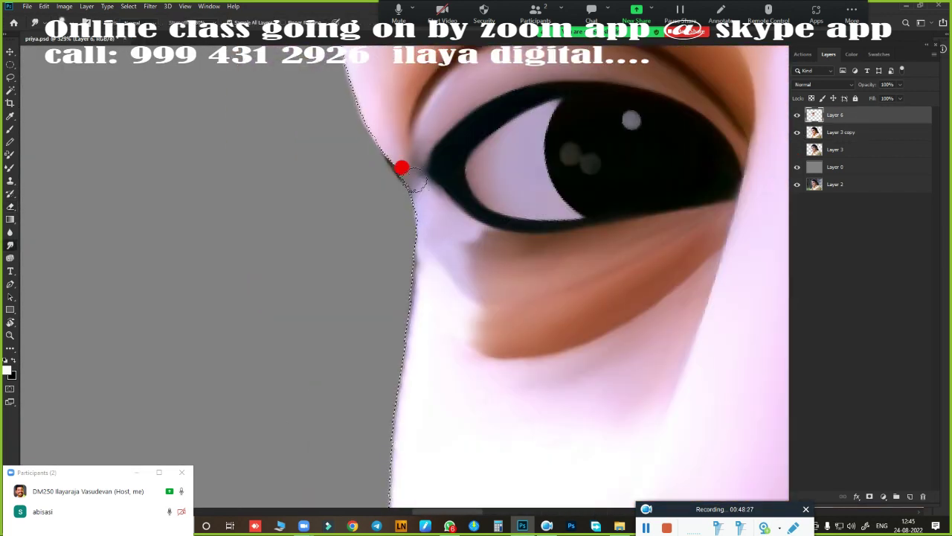
{"action": "scroll", "coordinate": [402, 305], "scroll_direction": "down", "scroll_amount": 2}
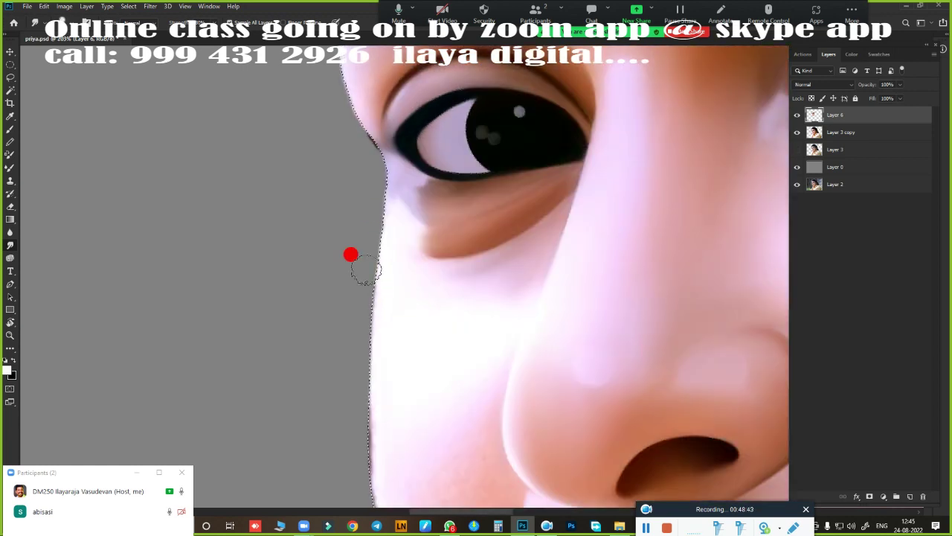
{"action": "scroll", "coordinate": [372, 313], "scroll_direction": "down", "scroll_amount": 4}
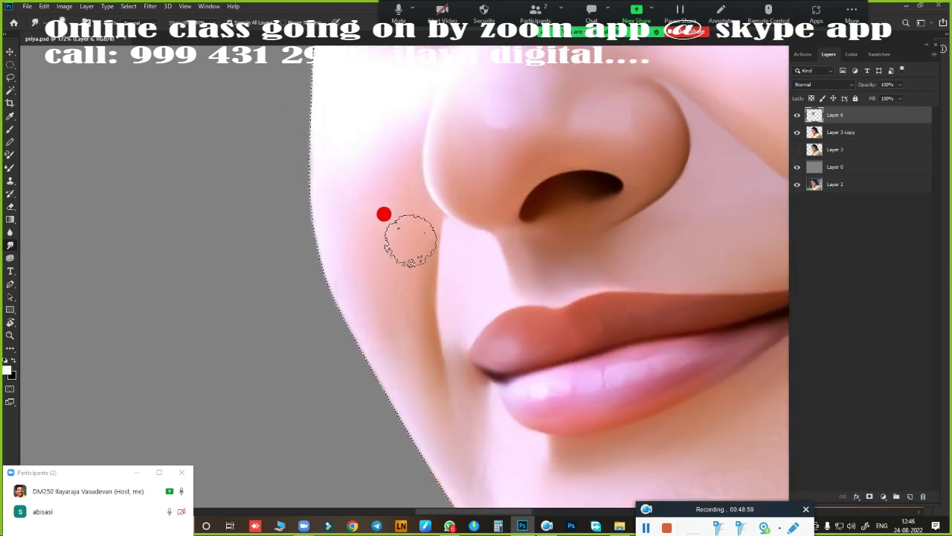
{"action": "scroll", "coordinate": [321, 354], "scroll_direction": "up", "scroll_amount": 3}
{"action": "scroll", "coordinate": [386, 182], "scroll_direction": "down", "scroll_amount": 3}
- Blend smooth skin tone up over the forehead hairline on Layer 6
{"action": "left_click", "coordinate": [846, 132]}
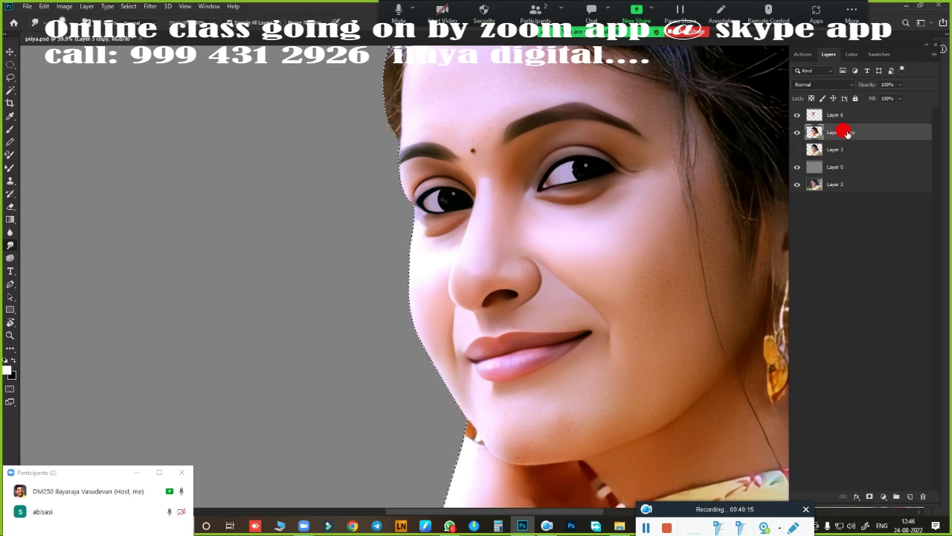
{"action": "scroll", "coordinate": [493, 230], "scroll_direction": "down", "scroll_amount": 2}
{"action": "scroll", "coordinate": [531, 281], "scroll_direction": "up", "scroll_amount": 3}
{"action": "scroll", "coordinate": [503, 276], "scroll_direction": "up", "scroll_amount": 2}
{"action": "key", "text": "alt+bracketright"}
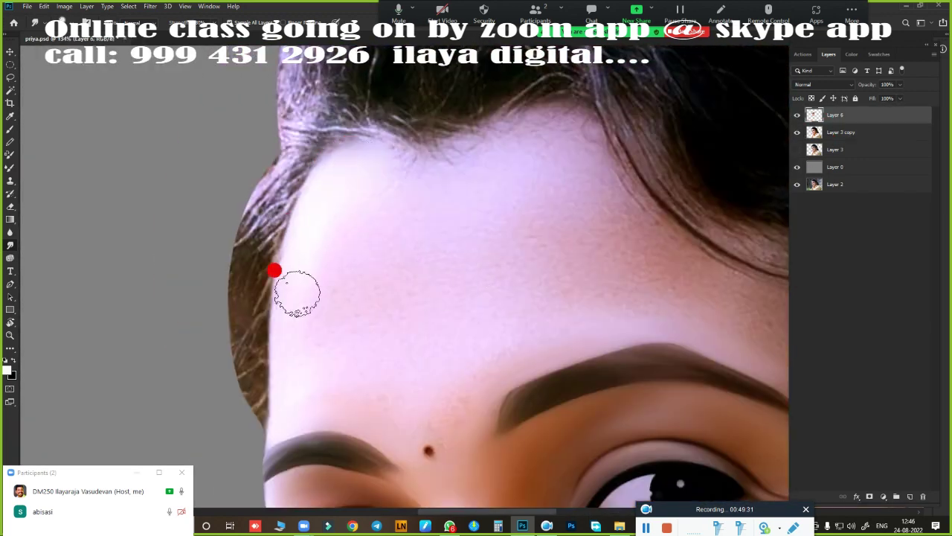
{"action": "left_click_drag", "start_coordinate": [297, 293], "coordinate": [602, 185]}
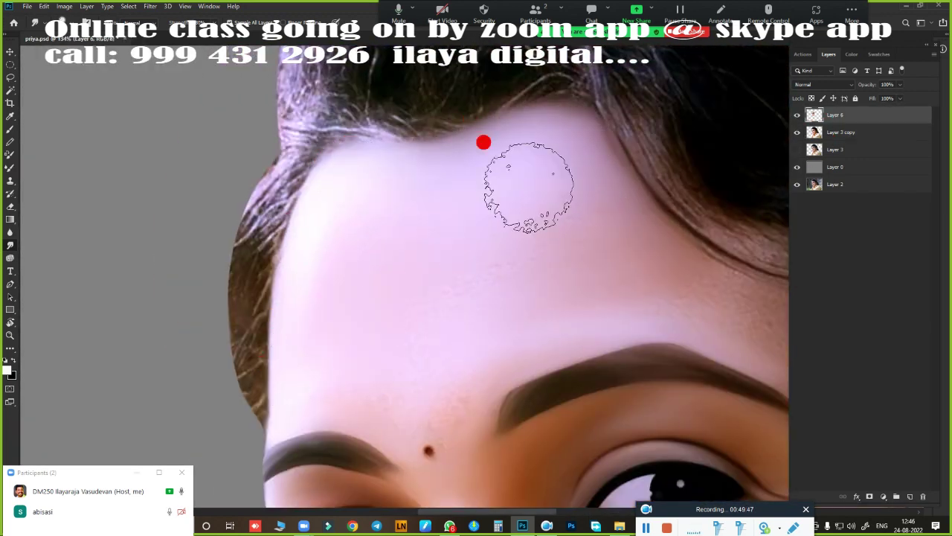
- Darken the upper edge of the eyebrow arches and enlarge the brush to about 120 px
{"action": "left_click_drag", "start_coordinate": [529, 186], "coordinate": [386, 37]}
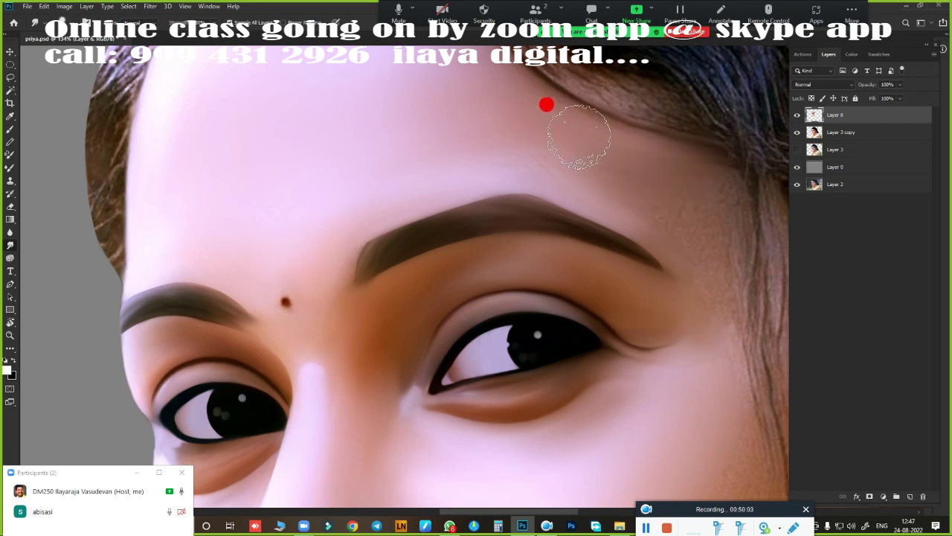
{"action": "scroll", "coordinate": [663, 179], "scroll_direction": "up", "scroll_amount": 2}
{"action": "scroll", "coordinate": [497, 299], "scroll_direction": "down", "scroll_amount": 1}
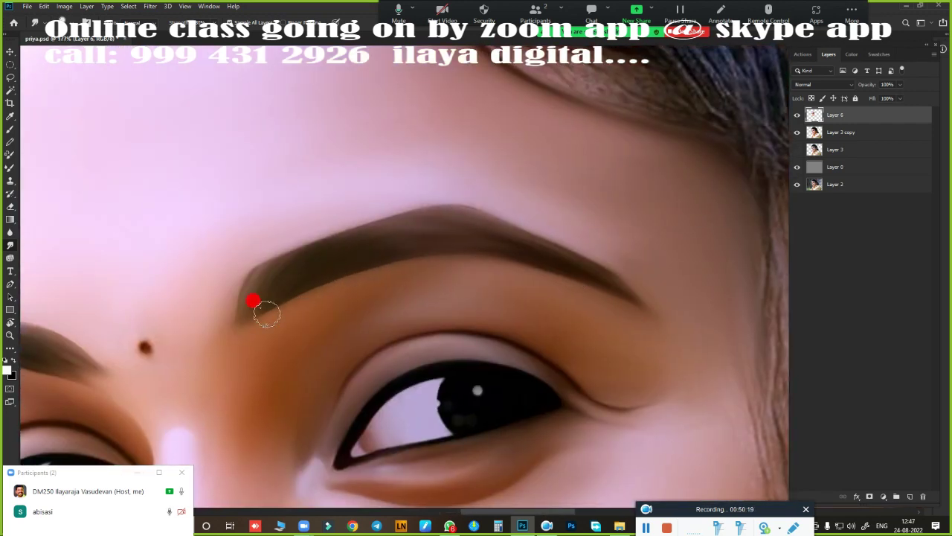
{"action": "left_click_drag", "start_coordinate": [264, 305], "coordinate": [439, 209]}
{"action": "left_click_drag", "start_coordinate": [250, 298], "coordinate": [671, 229]}
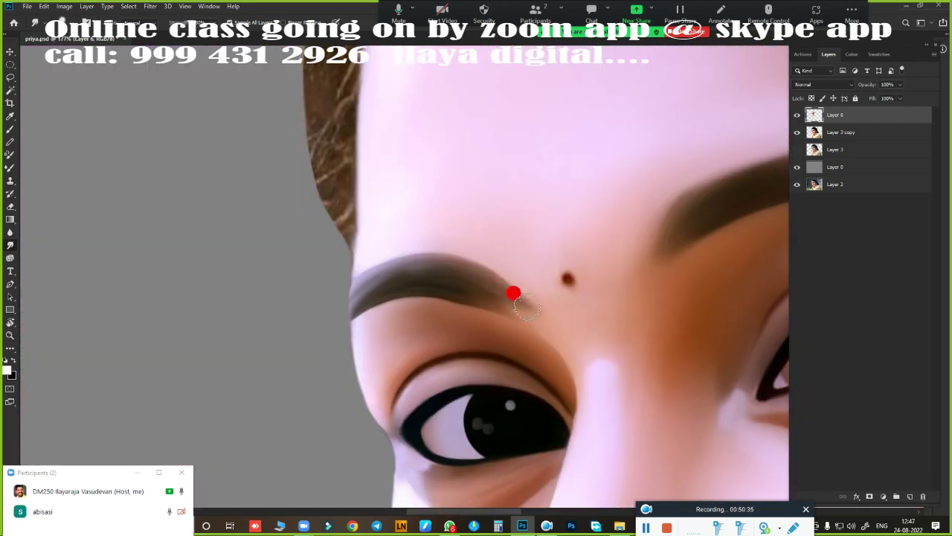
{"action": "scroll", "coordinate": [502, 300], "scroll_direction": "up", "scroll_amount": 3}
{"action": "scroll", "coordinate": [449, 209], "scroll_direction": "down", "scroll_amount": 5}
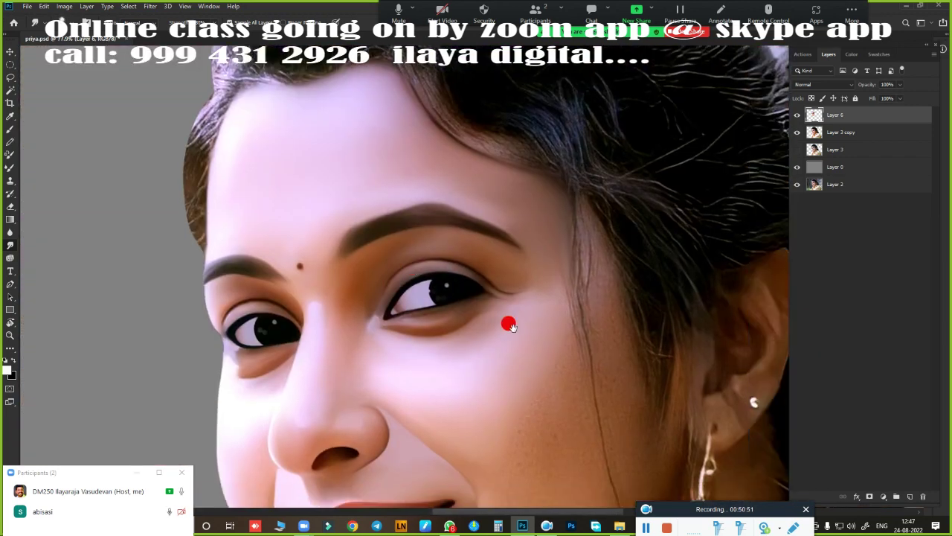
{"action": "scroll", "coordinate": [506, 323], "scroll_direction": "up", "scroll_amount": 2}
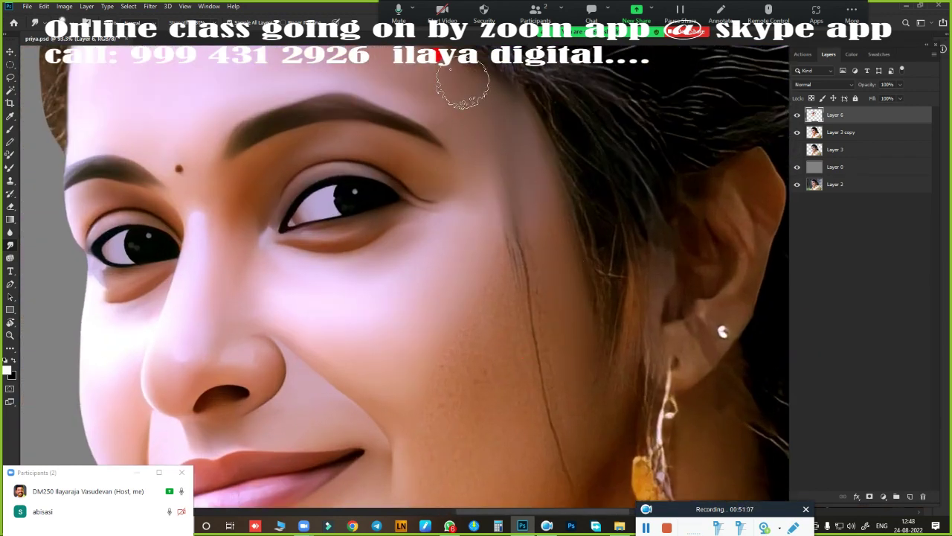
{"action": "scroll", "coordinate": [508, 342], "scroll_direction": "down", "scroll_amount": 5}
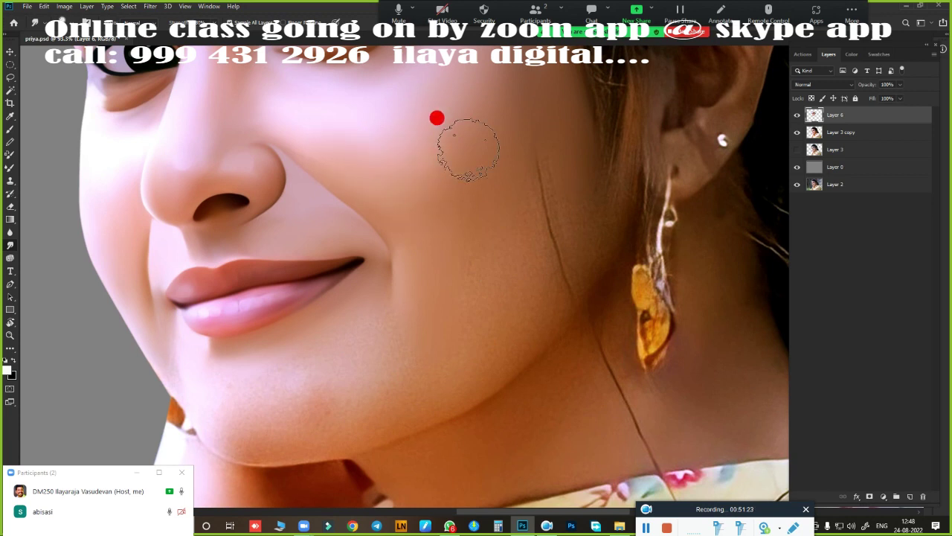
{"action": "key", "text": "bracketright"}
{"action": "key", "text": "bracketright"}
{"action": "key", "text": "bracketright"}
{"action": "scroll", "coordinate": [477, 276], "scroll_direction": "up", "scroll_amount": 2}
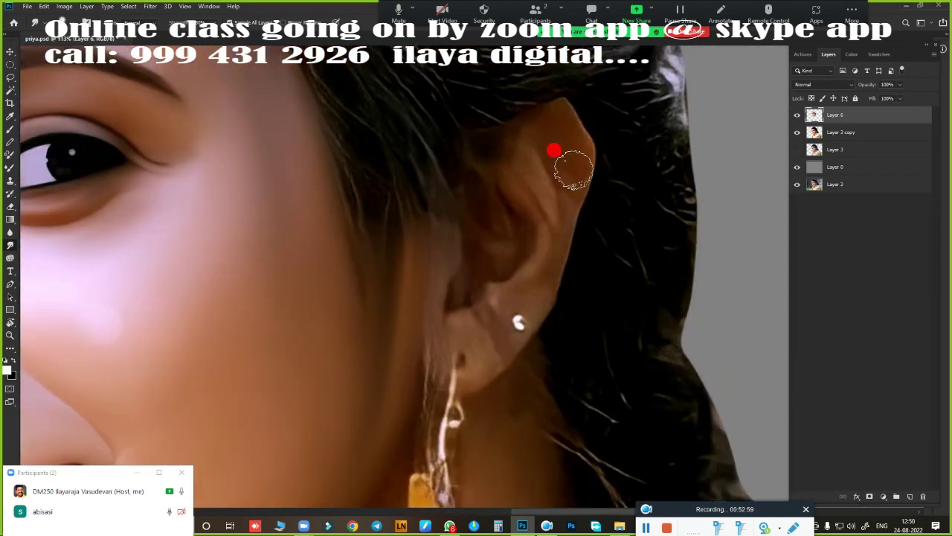
- Smooth the ear rim and jawline, cover hair by the earring, and repaint the pendant yellow-orange
{"action": "left_click_drag", "start_coordinate": [573, 169], "coordinate": [517, 170]}
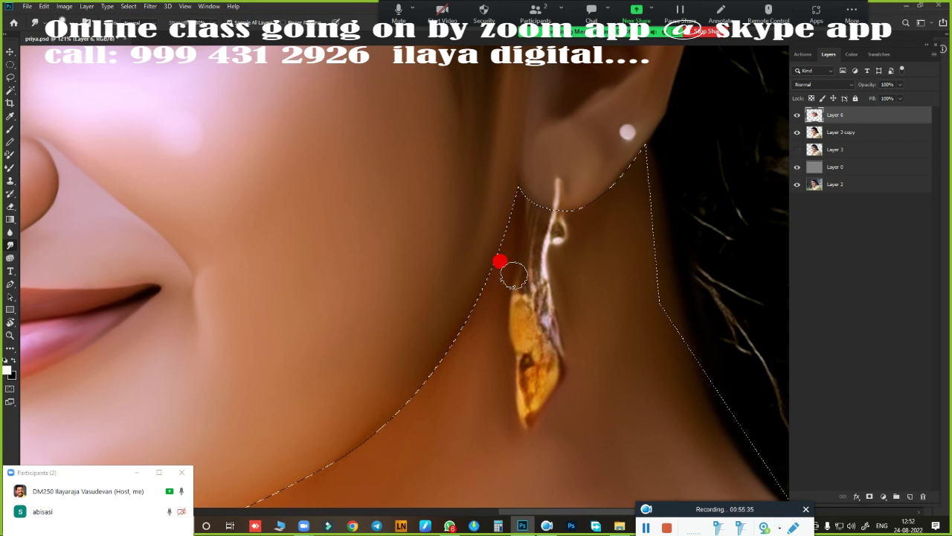
{"action": "left_click_drag", "start_coordinate": [514, 276], "coordinate": [522, 208]}
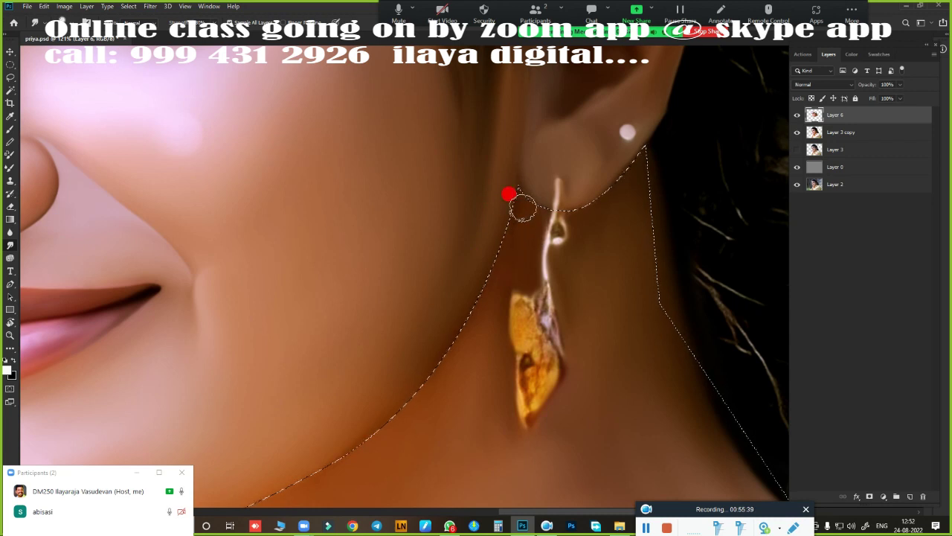
{"action": "mouse_move", "coordinate": [521, 305]}
{"action": "left_mouse_down"}
{"action": "mouse_move", "coordinate": [521, 355]}
{"action": "mouse_move", "coordinate": [536, 308]}
{"action": "mouse_move", "coordinate": [558, 295]}
{"action": "left_mouse_up"}
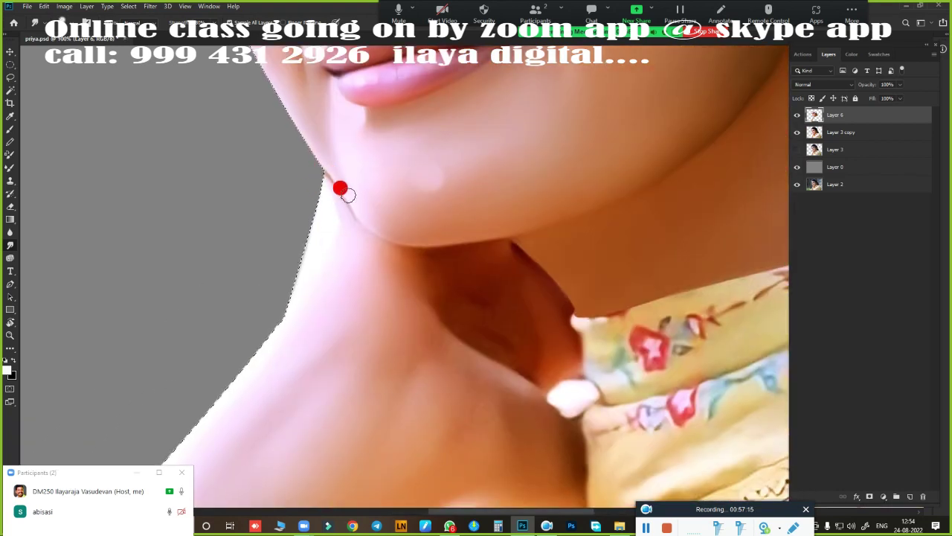
{"action": "mouse_move", "coordinate": [340, 188]}
{"action": "left_mouse_down"}
{"action": "mouse_move", "coordinate": [392, 236]}
{"action": "mouse_move", "coordinate": [472, 244]}
{"action": "left_mouse_up"}
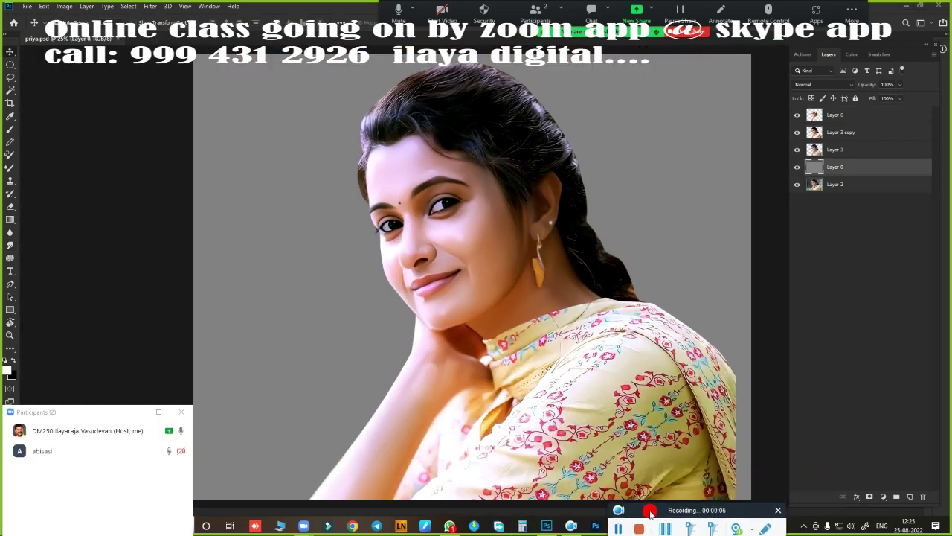
- On Layer 6, soften and smooth the hair strands along the forehead hairline
{"action": "left_click", "coordinate": [852, 116]}
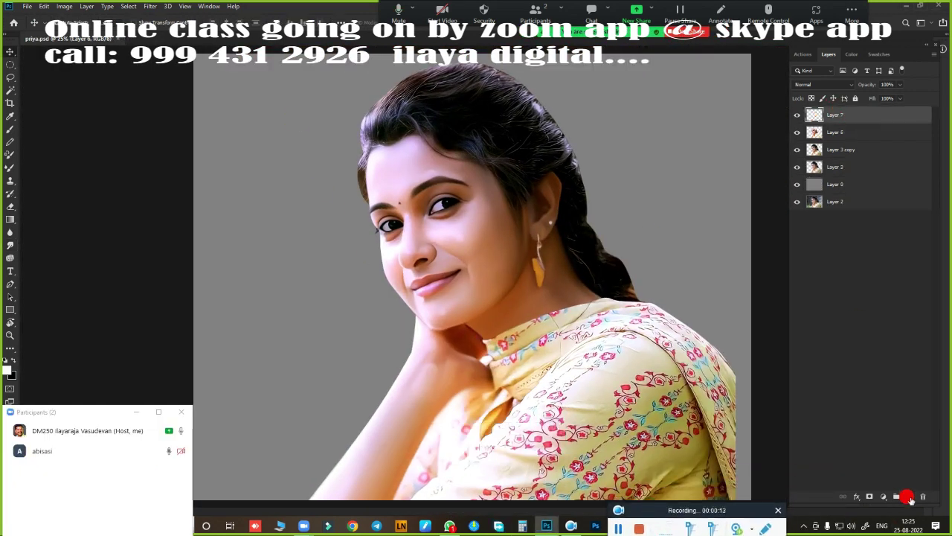
{"action": "scroll", "coordinate": [378, 250], "scroll_direction": "up", "scroll_amount": 5}
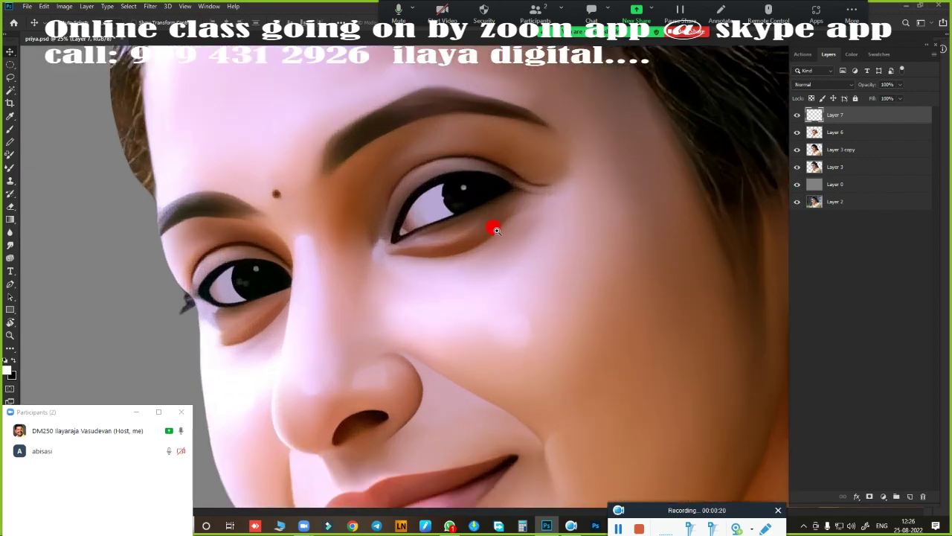
{"action": "scroll", "coordinate": [493, 225], "scroll_direction": "up", "scroll_amount": 3}
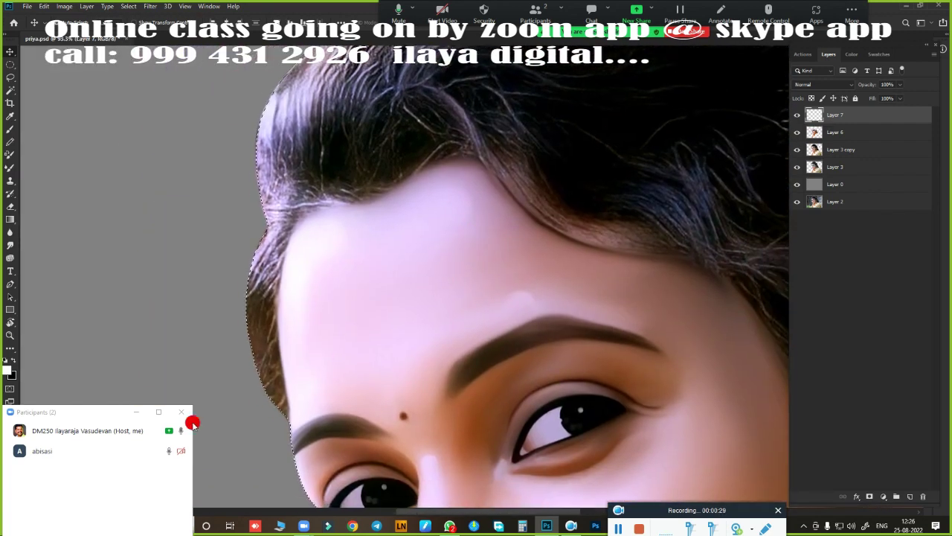
{"action": "scroll", "coordinate": [404, 323], "scroll_direction": "up", "scroll_amount": 3}
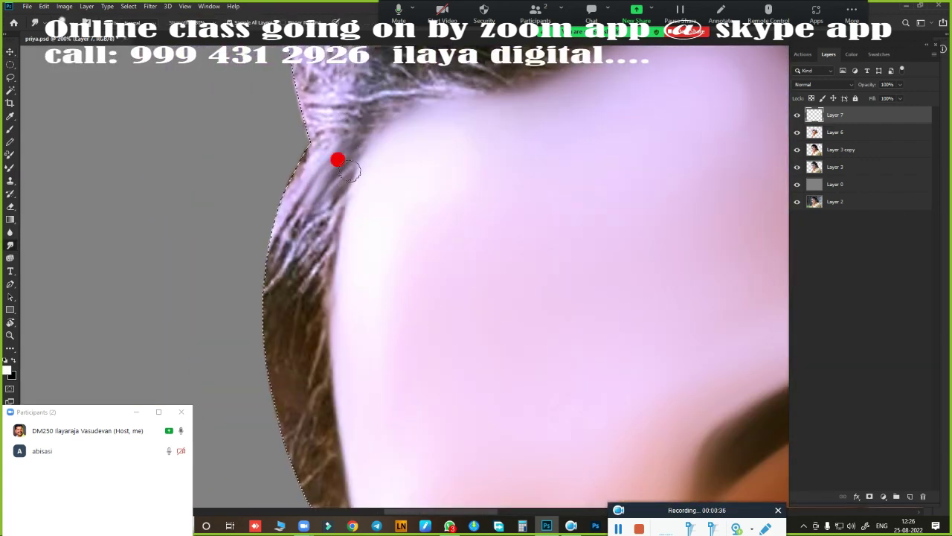
{"action": "mouse_move", "coordinate": [348, 171]}
{"action": "left_mouse_down"}
{"action": "mouse_move", "coordinate": [350, 231]}
{"action": "mouse_move", "coordinate": [283, 199]}
{"action": "left_mouse_up"}
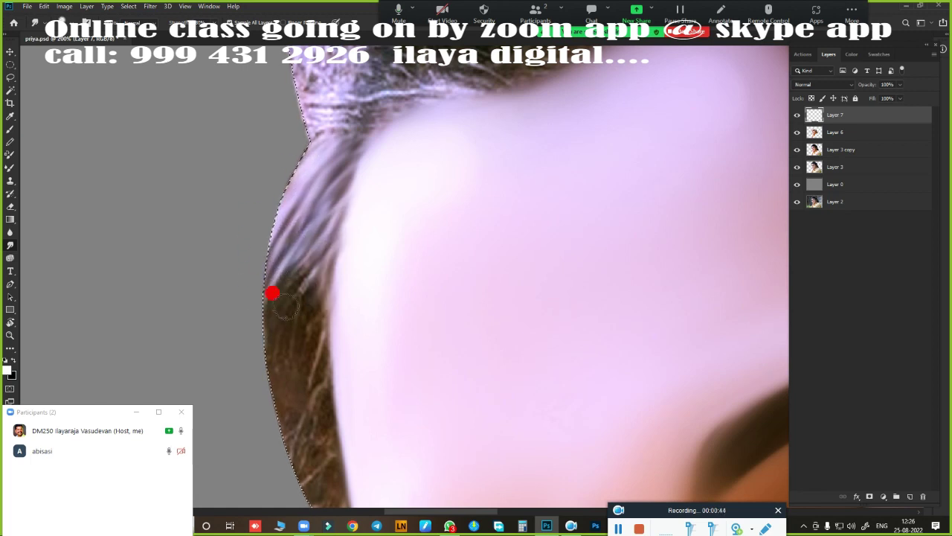
{"action": "left_click_drag", "start_coordinate": [280, 320], "coordinate": [298, 172]}
{"action": "left_click_drag", "start_coordinate": [316, 216], "coordinate": [310, 289]}
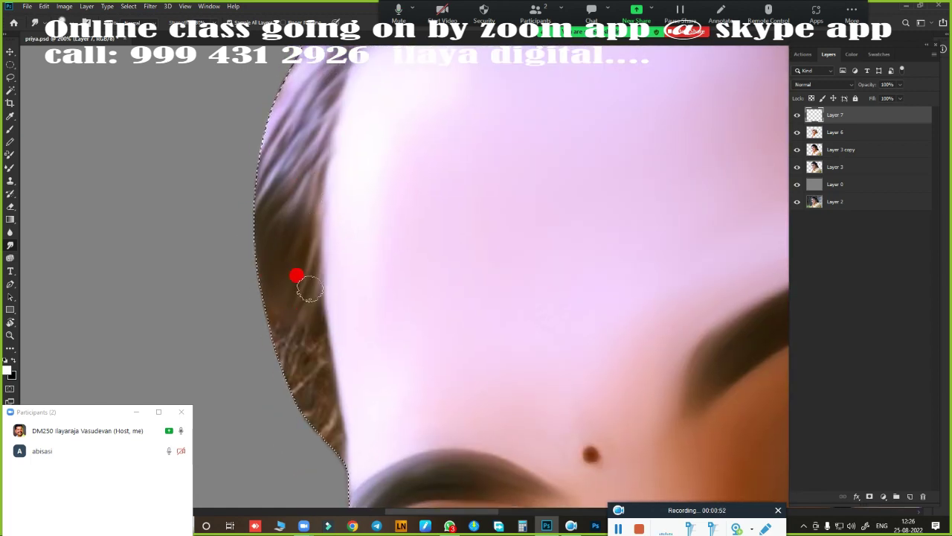
{"action": "left_click_drag", "start_coordinate": [325, 382], "coordinate": [298, 391]}
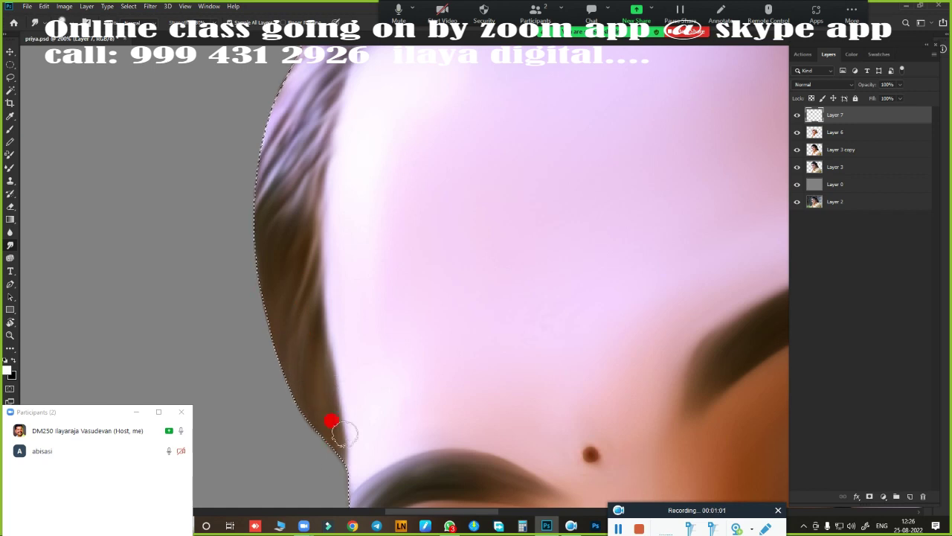
- Switch to a soft brush preset and blend the hair strands at the top of the head
{"action": "scroll", "coordinate": [268, 403], "scroll_direction": "up", "scroll_amount": 3}
{"action": "scroll", "coordinate": [350, 274], "scroll_direction": "down", "scroll_amount": 2}
{"action": "right_click", "coordinate": [370, 223]}
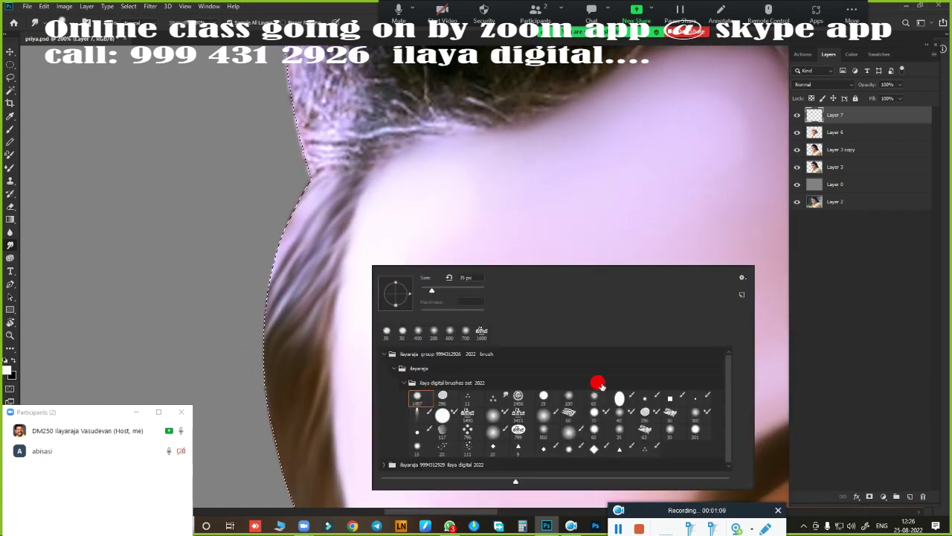
{"action": "double_click", "coordinate": [595, 382]}
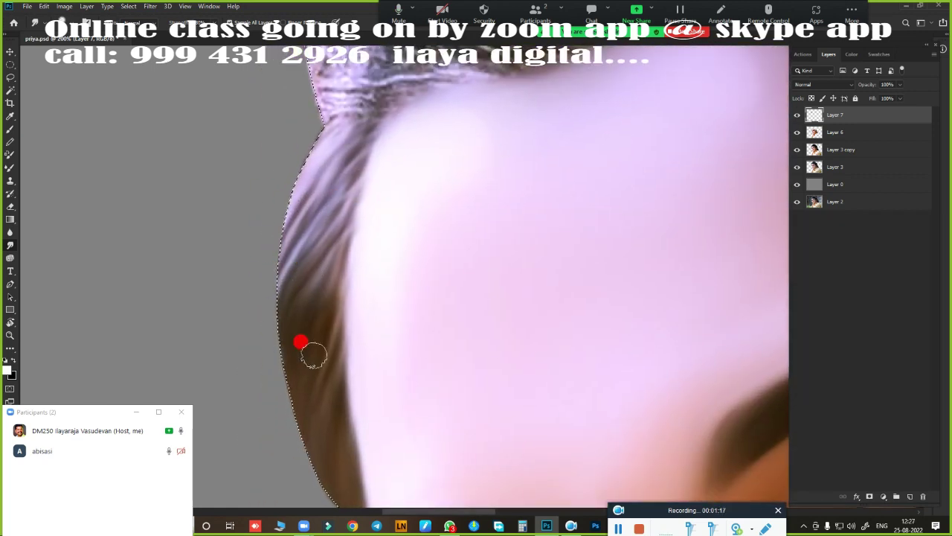
{"action": "scroll", "coordinate": [276, 238], "scroll_direction": "down", "scroll_amount": 3}
{"action": "scroll", "coordinate": [346, 449], "scroll_direction": "up", "scroll_amount": 3}
{"action": "scroll", "coordinate": [286, 357], "scroll_direction": "down", "scroll_amount": 2}
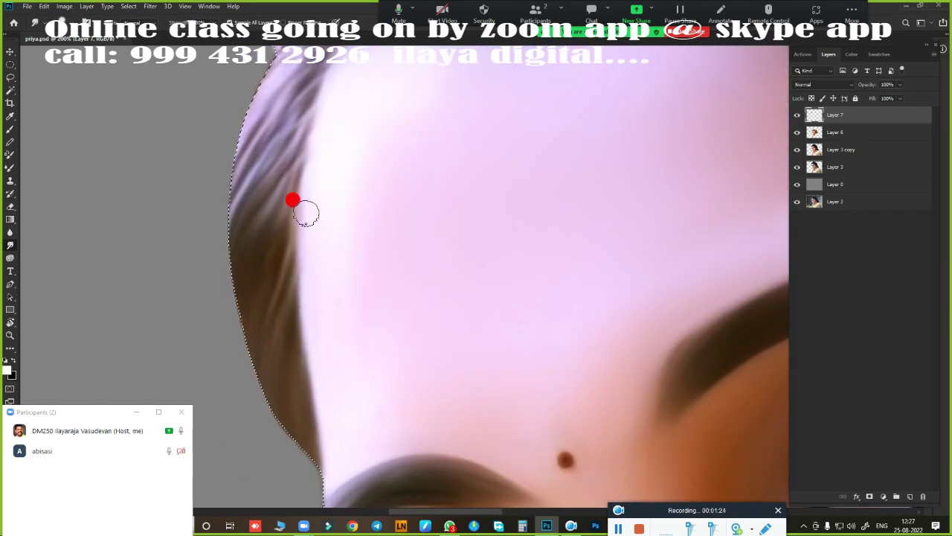
{"action": "scroll", "coordinate": [332, 308], "scroll_direction": "up", "scroll_amount": 3}
{"action": "scroll", "coordinate": [349, 288], "scroll_direction": "up", "scroll_amount": 3}
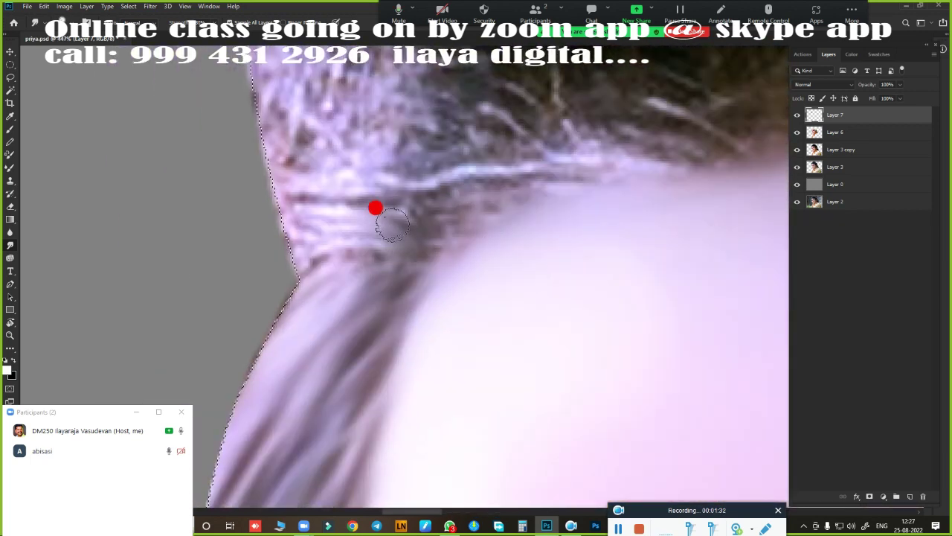
{"action": "mouse_move", "coordinate": [375, 207]}
{"action": "left_mouse_down"}
{"action": "mouse_move", "coordinate": [404, 155]}
{"action": "mouse_move", "coordinate": [442, 129]}
{"action": "mouse_move", "coordinate": [412, 143]}
{"action": "mouse_move", "coordinate": [382, 139]}
{"action": "mouse_move", "coordinate": [364, 272]}
{"action": "mouse_move", "coordinate": [256, 156]}
{"action": "left_mouse_up"}
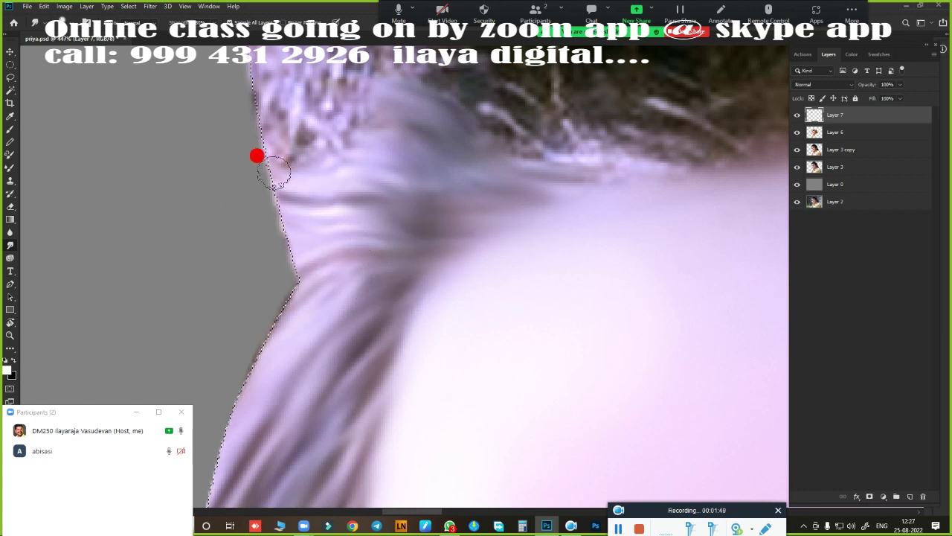
{"action": "scroll", "coordinate": [446, 298], "scroll_direction": "down", "scroll_amount": 2}
- Smudge the hair strands at the hairline and beside the part line
{"action": "scroll", "coordinate": [408, 378], "scroll_direction": "down", "scroll_amount": 2}
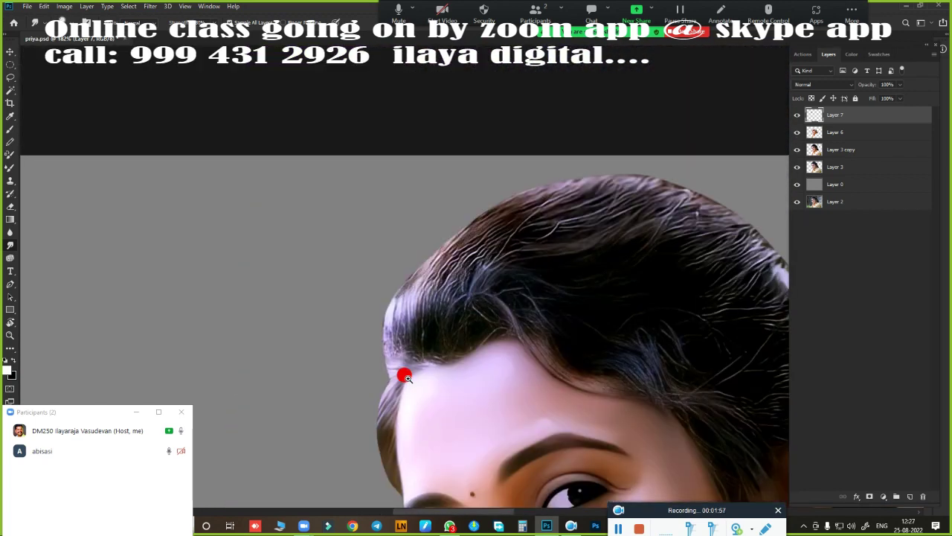
{"action": "scroll", "coordinate": [404, 377], "scroll_direction": "up", "scroll_amount": 3}
{"action": "scroll", "coordinate": [472, 258], "scroll_direction": "down", "scroll_amount": 1}
{"action": "mouse_move", "coordinate": [416, 198]}
{"action": "left_mouse_down"}
{"action": "mouse_move", "coordinate": [467, 131]}
{"action": "mouse_move", "coordinate": [436, 283]}
{"action": "mouse_move", "coordinate": [459, 299]}
{"action": "mouse_move", "coordinate": [502, 253]}
{"action": "left_mouse_up"}
{"action": "mouse_move", "coordinate": [382, 183]}
{"action": "left_mouse_down"}
{"action": "mouse_move", "coordinate": [383, 290]}
{"action": "mouse_move", "coordinate": [404, 139]}
{"action": "mouse_move", "coordinate": [253, 280]}
{"action": "left_mouse_up"}
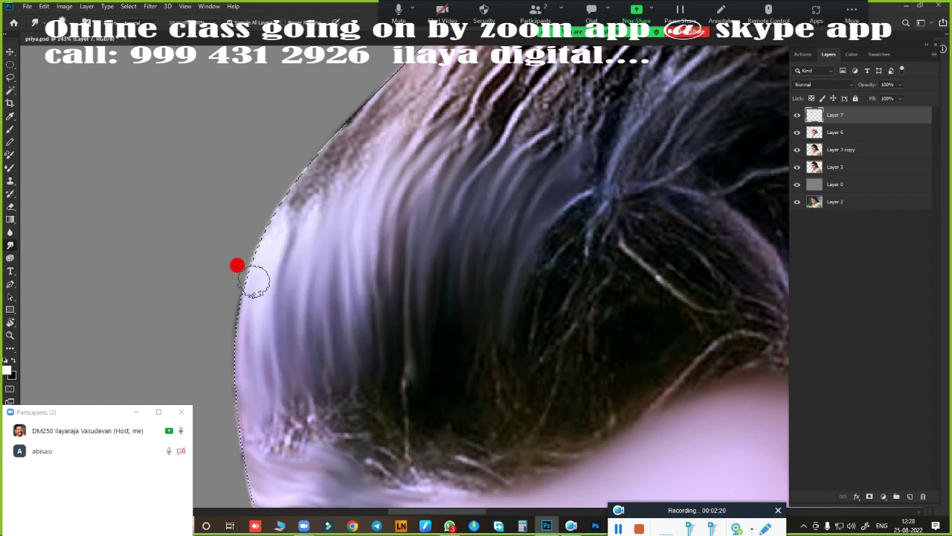
- Rotate the view and paint a smooth, darker grey-blue strand curving down from the crown
{"action": "key", "text": "r"}
{"action": "mouse_move", "coordinate": [230, 330]}
{"action": "left_mouse_down"}
{"action": "mouse_move", "coordinate": [211, 295]}
{"action": "mouse_move", "coordinate": [353, 329]}
{"action": "mouse_move", "coordinate": [400, 231]}
{"action": "left_mouse_up"}
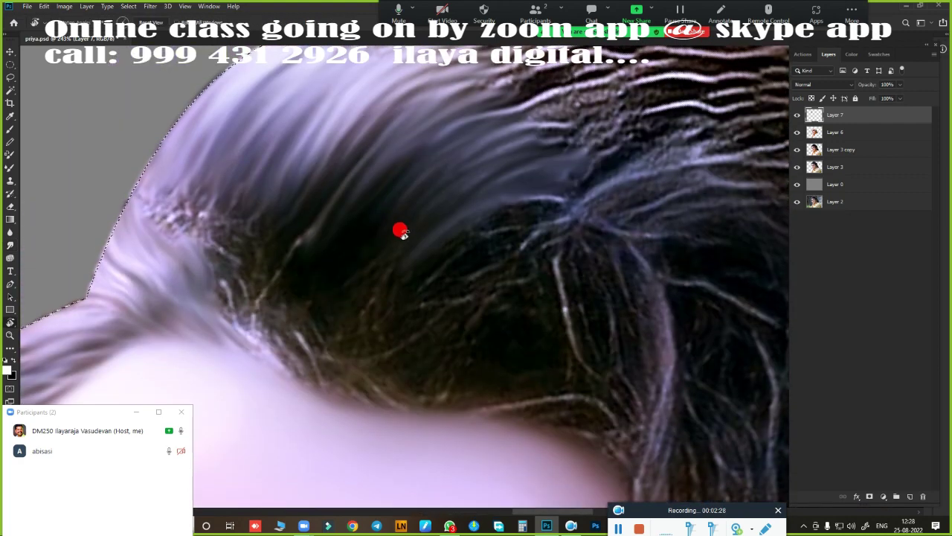
{"action": "left_click_drag", "start_coordinate": [394, 277], "coordinate": [357, 310]}
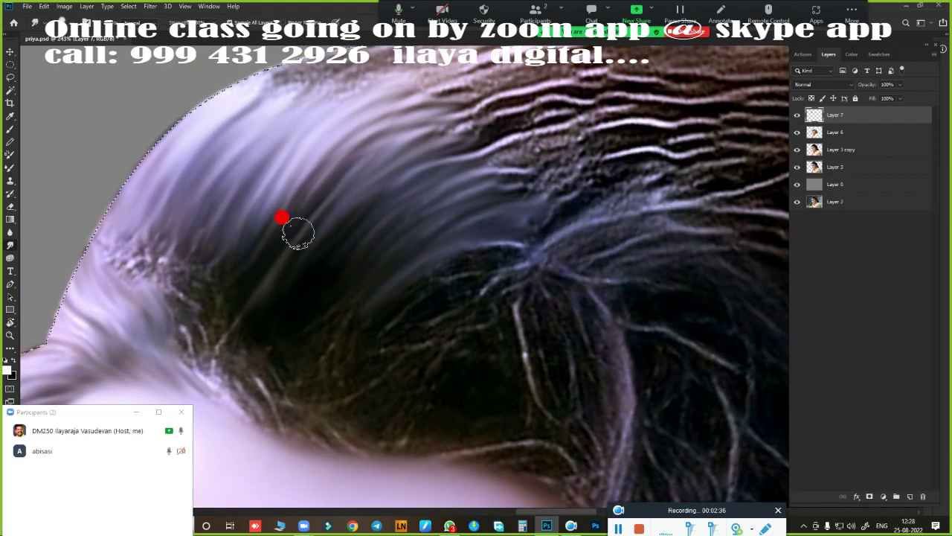
{"action": "mouse_move", "coordinate": [298, 229]}
{"action": "left_mouse_down"}
{"action": "mouse_move", "coordinate": [377, 246]}
{"action": "mouse_move", "coordinate": [309, 95]}
{"action": "left_mouse_up"}
{"action": "scroll", "coordinate": [304, 170], "scroll_direction": "down", "scroll_amount": 5}
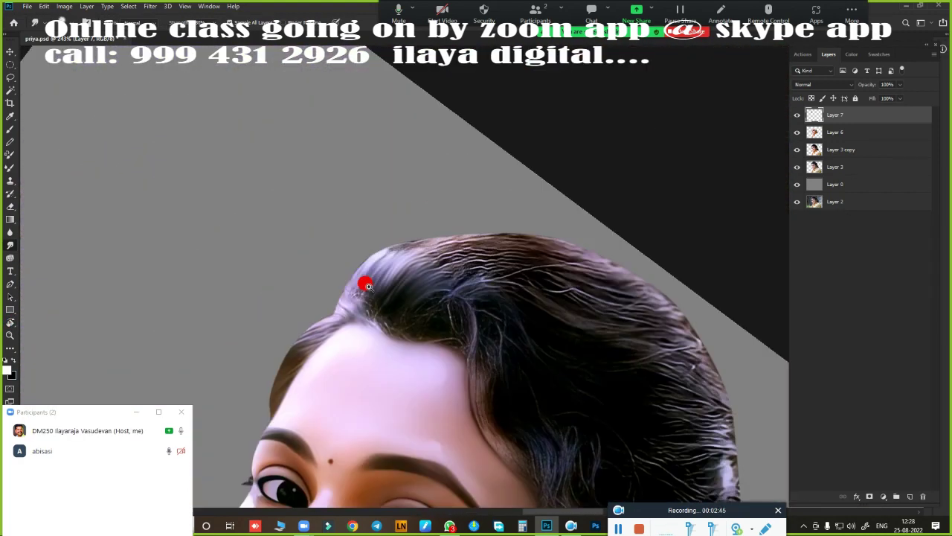
{"action": "scroll", "coordinate": [361, 223], "scroll_direction": "up", "scroll_amount": 2}
{"action": "scroll", "coordinate": [372, 186], "scroll_direction": "up", "scroll_amount": 2}
{"action": "scroll", "coordinate": [335, 215], "scroll_direction": "up", "scroll_amount": 2}
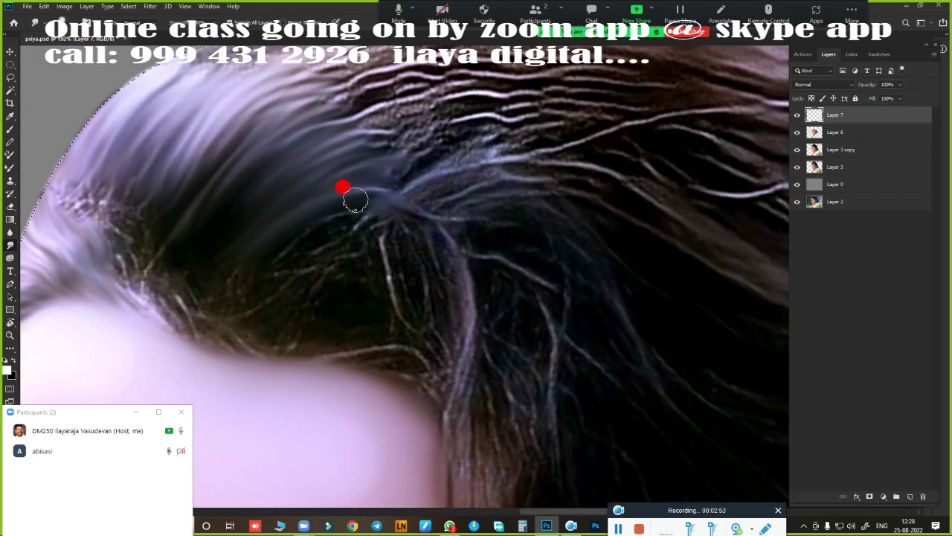
{"action": "mouse_move", "coordinate": [355, 200]}
{"action": "left_mouse_down"}
{"action": "mouse_move", "coordinate": [447, 260]}
{"action": "mouse_move", "coordinate": [466, 438]}
{"action": "left_mouse_up"}
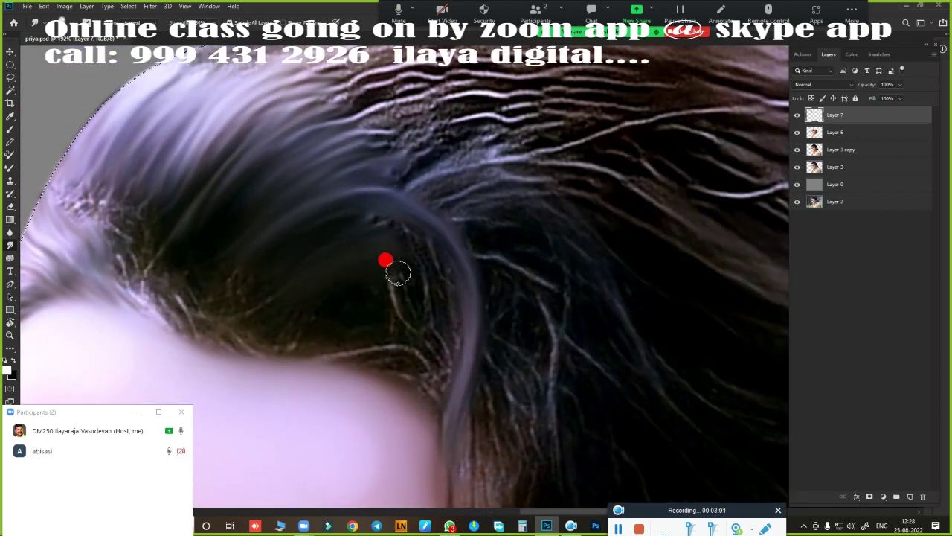
{"action": "mouse_move", "coordinate": [423, 238]}
{"action": "left_mouse_down"}
{"action": "mouse_move", "coordinate": [417, 298]}
{"action": "mouse_move", "coordinate": [385, 344]}
{"action": "mouse_move", "coordinate": [422, 402]}
{"action": "left_mouse_up"}
- Darken and smooth the hair along the forehead hairline
{"action": "scroll", "coordinate": [485, 258], "scroll_direction": "left", "scroll_amount": 5}
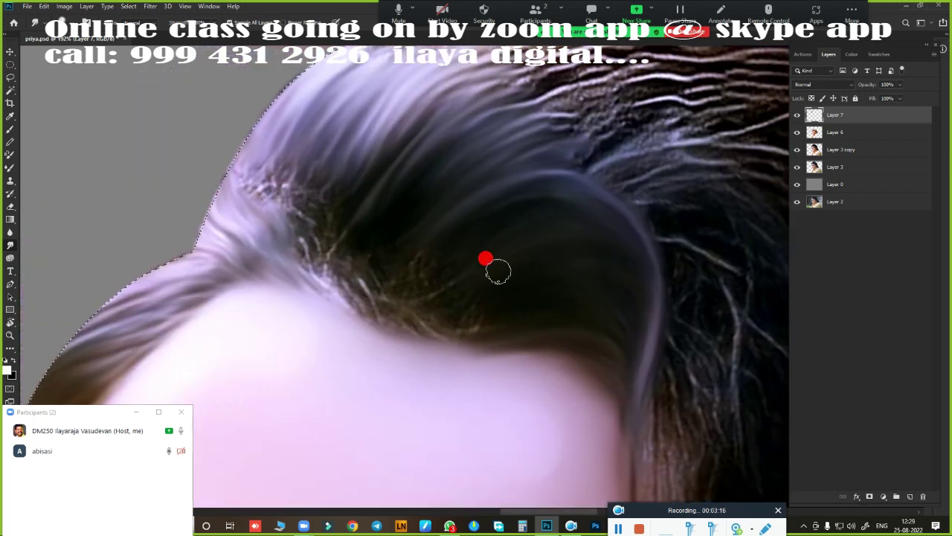
{"action": "mouse_move", "coordinate": [402, 313]}
{"action": "left_mouse_down"}
{"action": "mouse_move", "coordinate": [500, 306]}
{"action": "mouse_move", "coordinate": [375, 317]}
{"action": "left_mouse_up"}
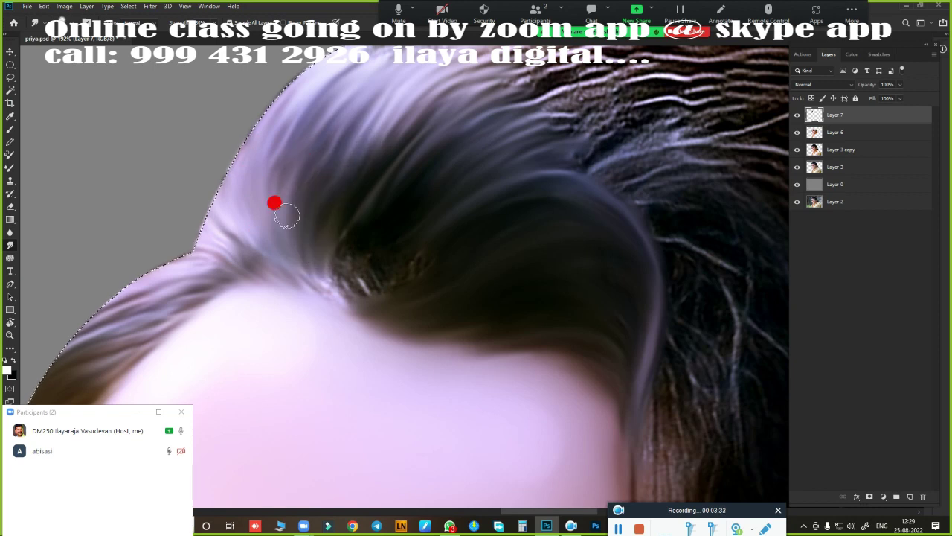
{"action": "left_click_drag", "start_coordinate": [287, 215], "coordinate": [338, 227]}
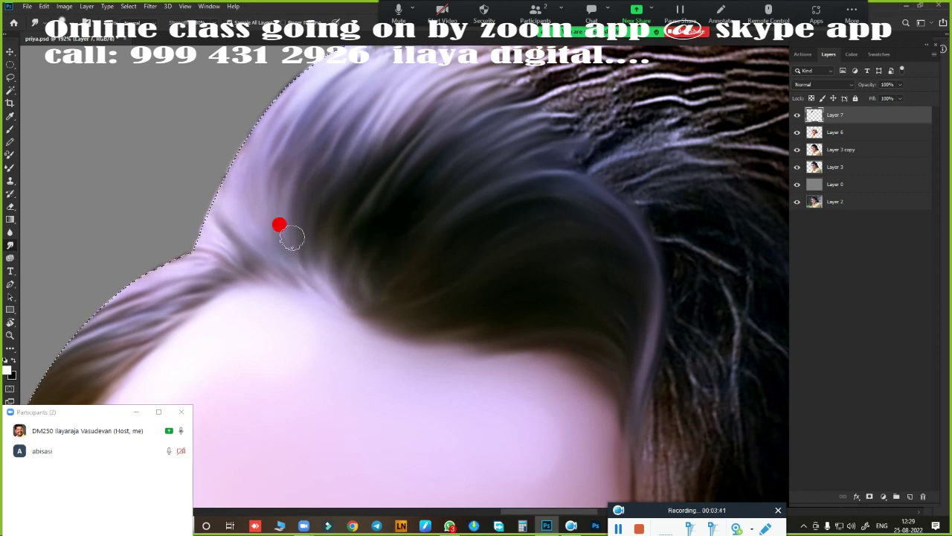
{"action": "scroll", "coordinate": [405, 268], "scroll_direction": "down", "scroll_amount": 2}
{"action": "left_click_drag", "start_coordinate": [431, 248], "coordinate": [406, 328]}
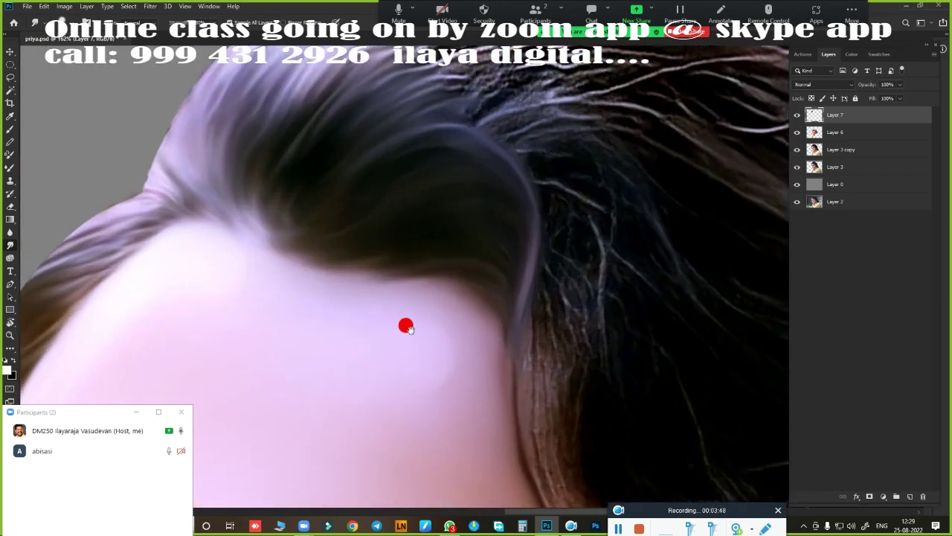
{"action": "scroll", "coordinate": [408, 328], "scroll_direction": "down", "scroll_amount": 2}
- Smooth the upper hair across the top of the head, removing bright stray strands along the edge
{"action": "mouse_move", "coordinate": [100, 170]}
{"action": "left_mouse_down"}
{"action": "mouse_move", "coordinate": [173, 137]}
{"action": "mouse_move", "coordinate": [302, 127]}
{"action": "mouse_move", "coordinate": [526, 178]}
{"action": "mouse_move", "coordinate": [753, 348]}
{"action": "left_mouse_up"}
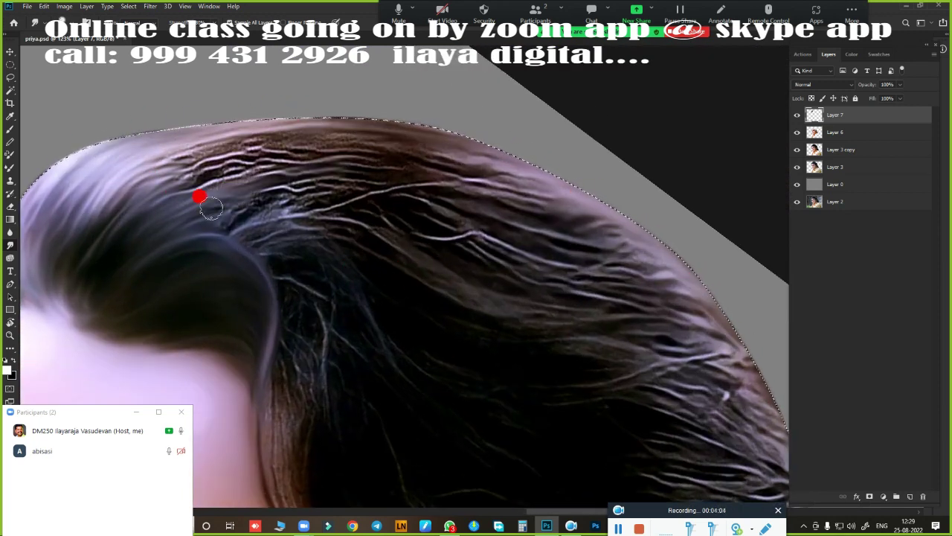
{"action": "scroll", "coordinate": [199, 198], "scroll_direction": "up", "scroll_amount": 3}
{"action": "mouse_move", "coordinate": [488, 239]}
{"action": "left_mouse_down"}
{"action": "mouse_move", "coordinate": [255, 144]}
{"action": "mouse_move", "coordinate": [195, 131]}
{"action": "left_mouse_up"}
{"action": "scroll", "coordinate": [159, 216], "scroll_direction": "down", "scroll_amount": 2}
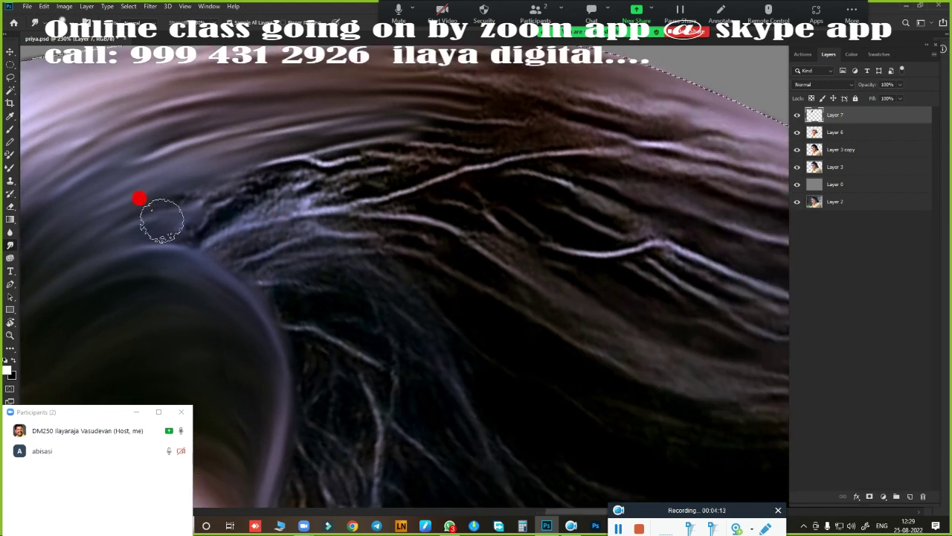
{"action": "mouse_move", "coordinate": [159, 216]}
{"action": "left_mouse_down"}
{"action": "mouse_move", "coordinate": [430, 111]}
{"action": "mouse_move", "coordinate": [255, 57]}
{"action": "left_mouse_up"}
{"action": "scroll", "coordinate": [202, 164], "scroll_direction": "down", "scroll_amount": 1}
{"action": "mouse_move", "coordinate": [201, 163]}
{"action": "left_mouse_down"}
{"action": "mouse_move", "coordinate": [449, 106]}
{"action": "mouse_move", "coordinate": [538, 168]}
{"action": "mouse_move", "coordinate": [323, 195]}
{"action": "mouse_move", "coordinate": [304, 258]}
{"action": "left_mouse_up"}
{"action": "scroll", "coordinate": [304, 257], "scroll_direction": "down", "scroll_amount": 2}
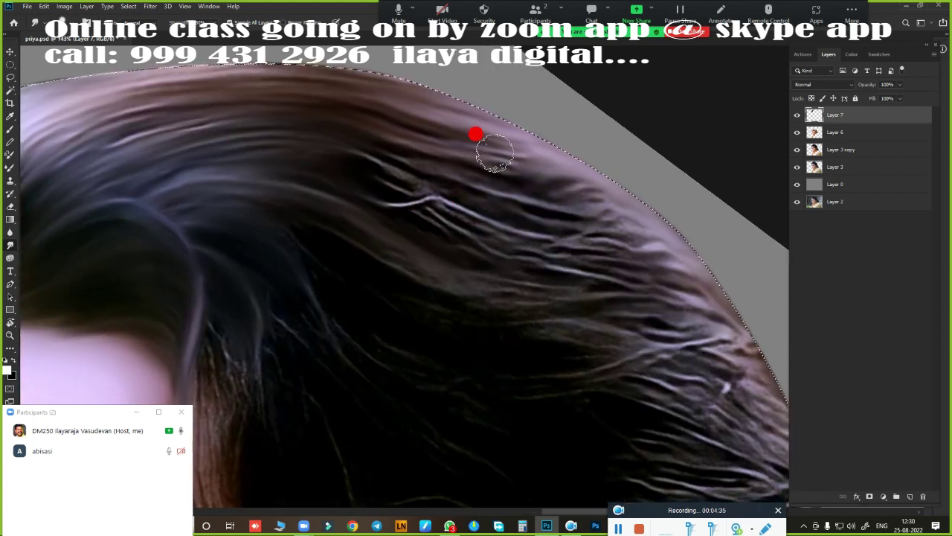
{"action": "mouse_move", "coordinate": [476, 134]}
{"action": "left_mouse_down"}
{"action": "mouse_move", "coordinate": [603, 221]}
{"action": "mouse_move", "coordinate": [727, 335]}
{"action": "mouse_move", "coordinate": [648, 250]}
{"action": "mouse_move", "coordinate": [280, 90]}
{"action": "mouse_move", "coordinate": [206, 121]}
{"action": "mouse_move", "coordinate": [394, 159]}
{"action": "mouse_move", "coordinate": [642, 263]}
{"action": "mouse_move", "coordinate": [257, 169]}
{"action": "mouse_move", "coordinate": [573, 298]}
{"action": "mouse_move", "coordinate": [361, 302]}
{"action": "mouse_move", "coordinate": [555, 241]}
{"action": "mouse_move", "coordinate": [312, 254]}
{"action": "left_mouse_up"}
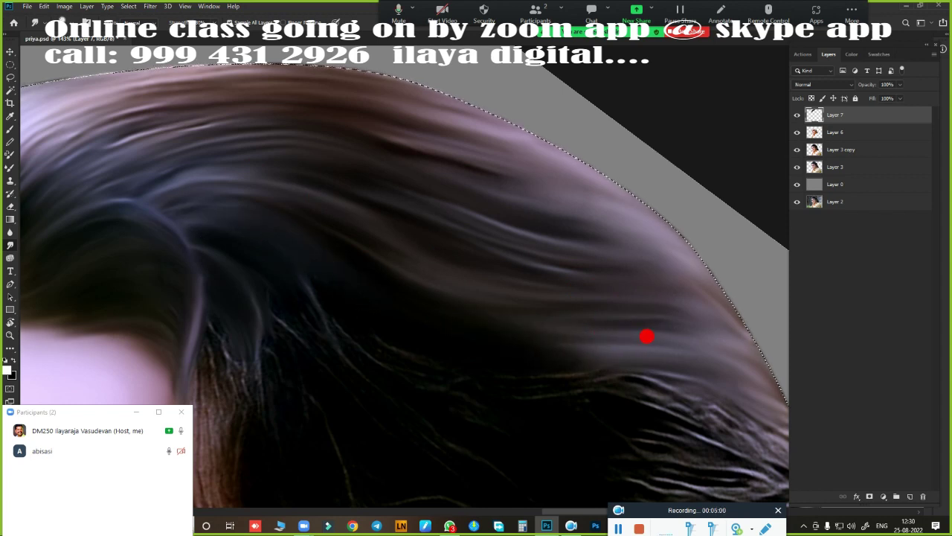
- Smooth and darken the stray strands at the hairline, the temple and beside the eye
{"action": "scroll", "coordinate": [448, 221], "scroll_direction": "down", "scroll_amount": 3}
{"action": "scroll", "coordinate": [529, 293], "scroll_direction": "up", "scroll_amount": 2}
{"action": "scroll", "coordinate": [331, 132], "scroll_direction": "up", "scroll_amount": 1}
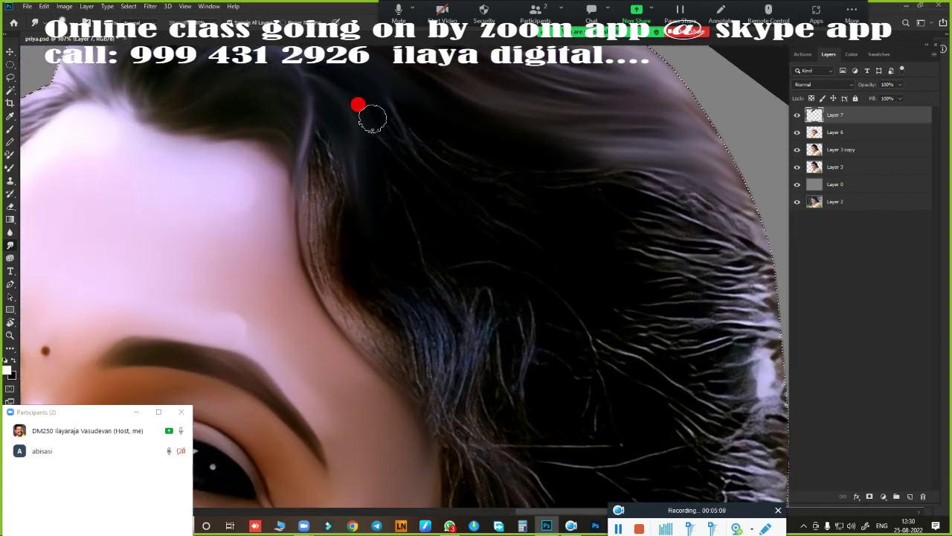
{"action": "left_click_drag", "start_coordinate": [372, 118], "coordinate": [303, 177]}
{"action": "left_click_drag", "start_coordinate": [391, 340], "coordinate": [458, 379]}
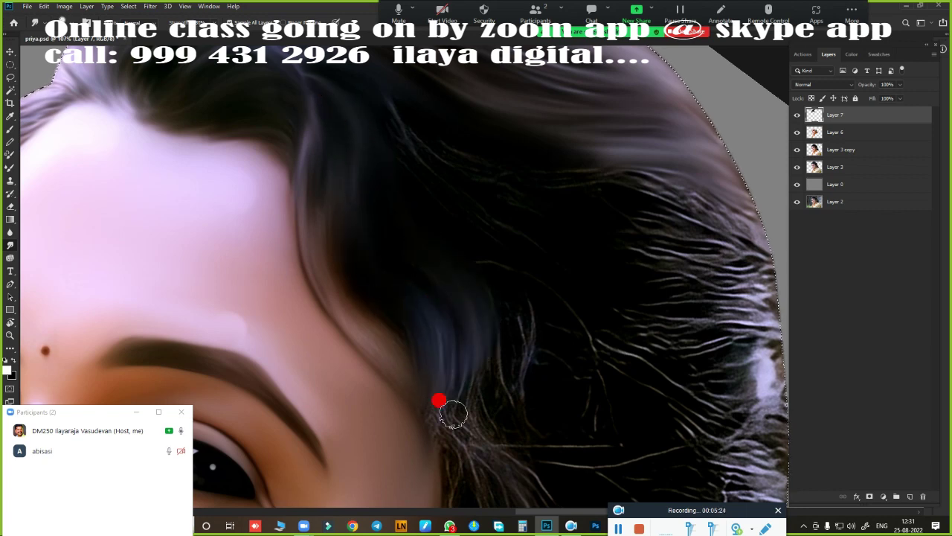
{"action": "left_click_drag", "start_coordinate": [450, 414], "coordinate": [416, 251]}
{"action": "left_click_drag", "start_coordinate": [449, 300], "coordinate": [472, 351]}
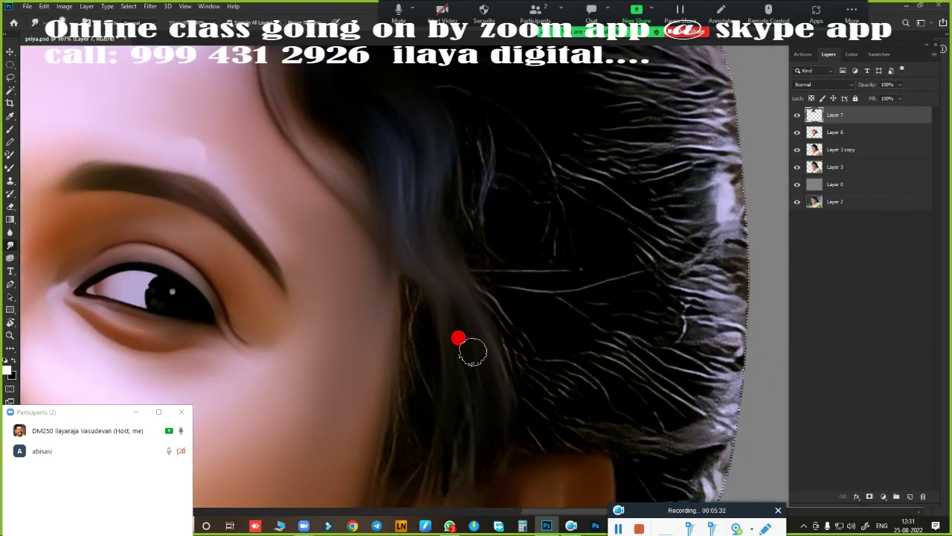
{"action": "left_click_drag", "start_coordinate": [406, 292], "coordinate": [474, 199]}
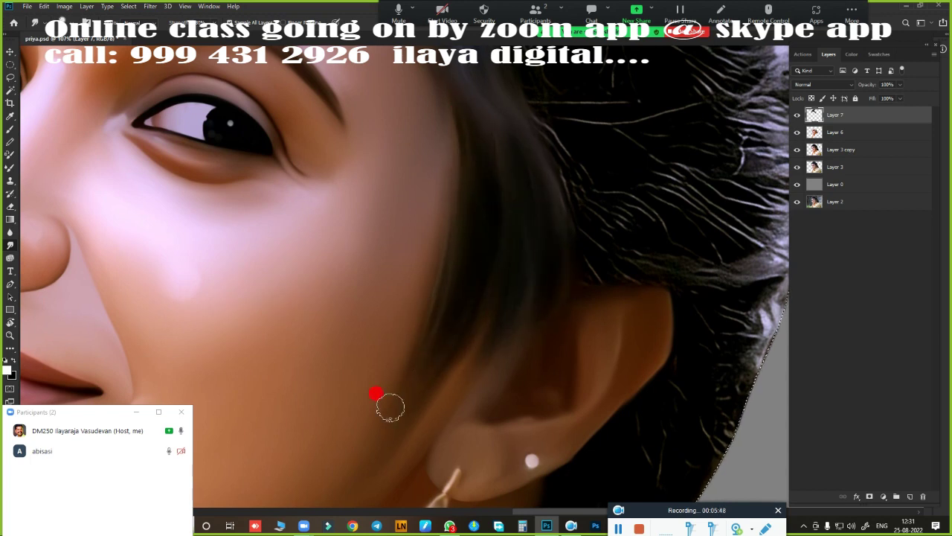
- Paint over the light strands along the hair's right outer edge to darken them
{"action": "left_click_drag", "start_coordinate": [783, 75], "coordinate": [627, 276]}
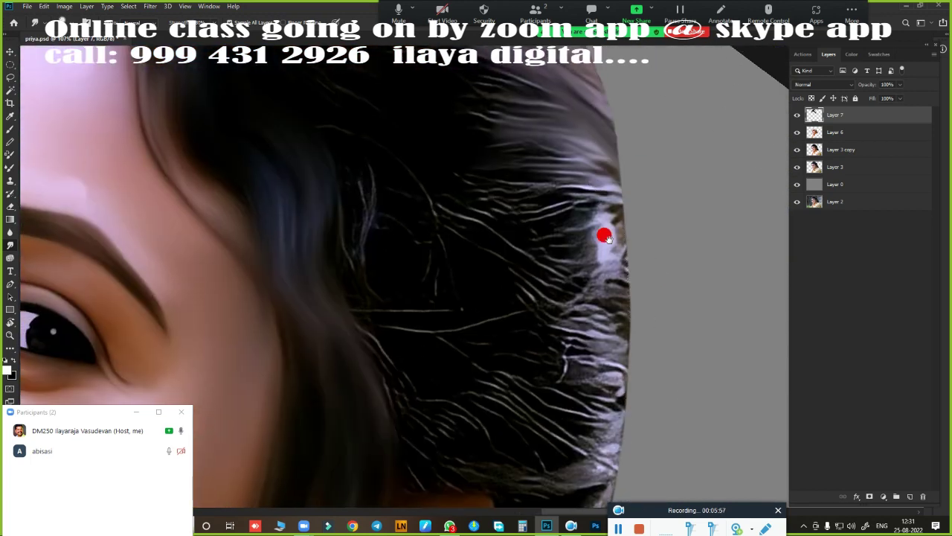
{"action": "mouse_move", "coordinate": [605, 237]}
{"action": "left_mouse_down"}
{"action": "mouse_move", "coordinate": [557, 186]}
{"action": "mouse_move", "coordinate": [536, 244]}
{"action": "mouse_move", "coordinate": [613, 298]}
{"action": "mouse_move", "coordinate": [623, 180]}
{"action": "left_mouse_up"}
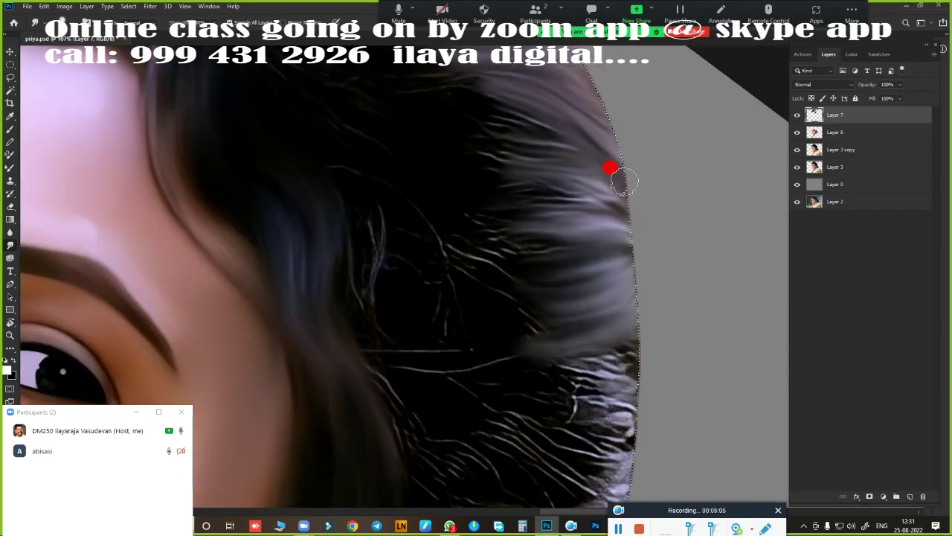
{"action": "scroll", "coordinate": [608, 211], "scroll_direction": "down", "scroll_amount": 5}
{"action": "mouse_move", "coordinate": [548, 217]}
{"action": "left_mouse_down"}
{"action": "mouse_move", "coordinate": [623, 406]}
{"action": "mouse_move", "coordinate": [617, 266]}
{"action": "mouse_move", "coordinate": [585, 198]}
{"action": "mouse_move", "coordinate": [620, 186]}
{"action": "mouse_move", "coordinate": [625, 304]}
{"action": "mouse_move", "coordinate": [601, 309]}
{"action": "left_mouse_up"}
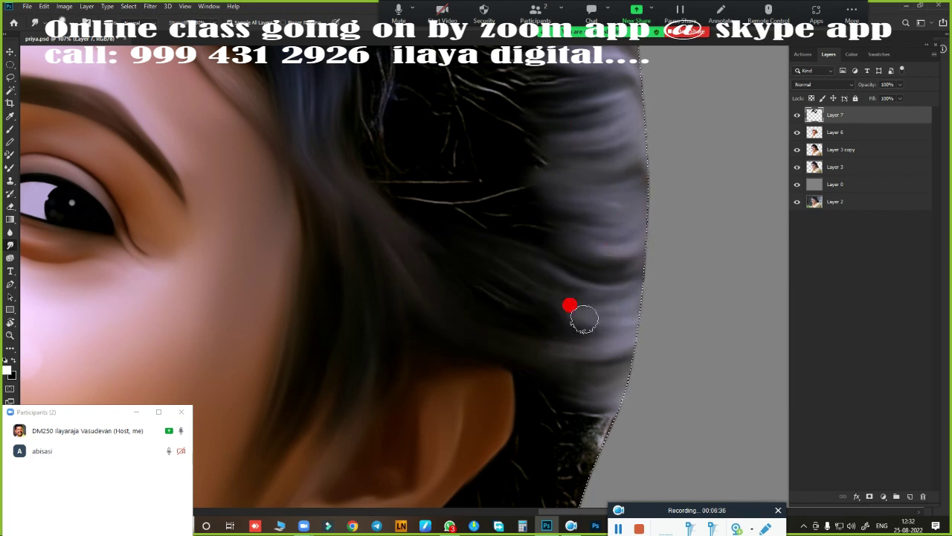
{"action": "scroll", "coordinate": [431, 264], "scroll_direction": "up", "scroll_amount": 4}
{"action": "left_click_drag", "start_coordinate": [399, 163], "coordinate": [394, 277]}
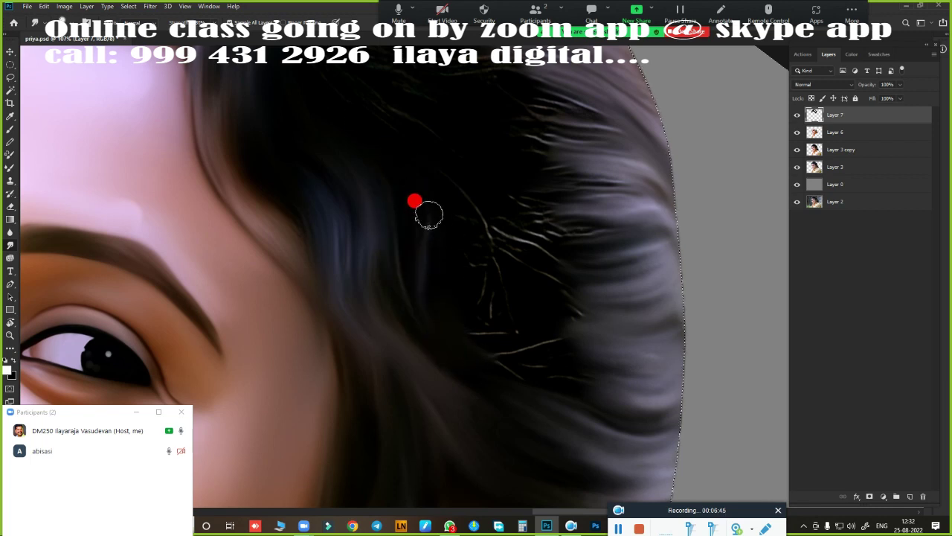
{"action": "scroll", "coordinate": [543, 328], "scroll_direction": "up", "scroll_amount": 3}
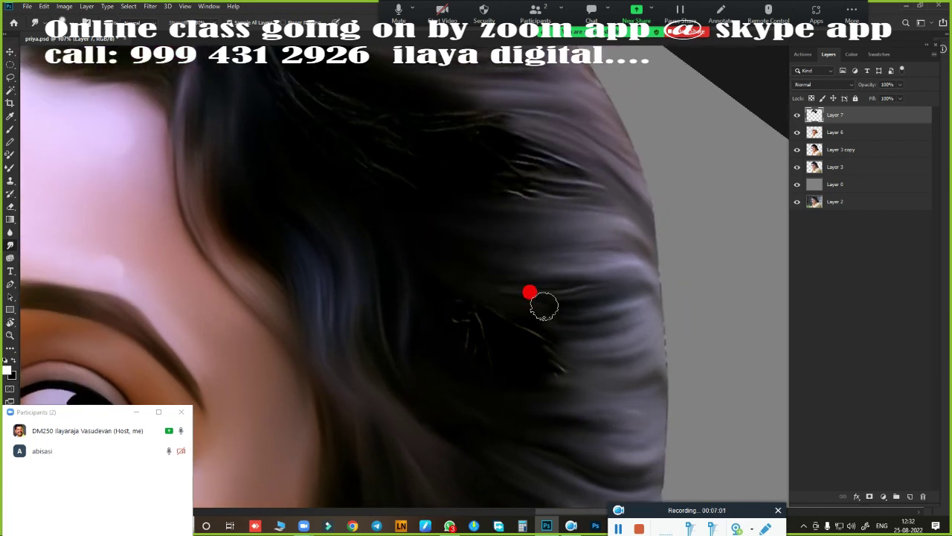
{"action": "left_click_drag", "start_coordinate": [543, 305], "coordinate": [596, 360]}
- Darken the light strands along the top edge of the hair
{"action": "scroll", "coordinate": [429, 322], "scroll_direction": "up", "scroll_amount": 3}
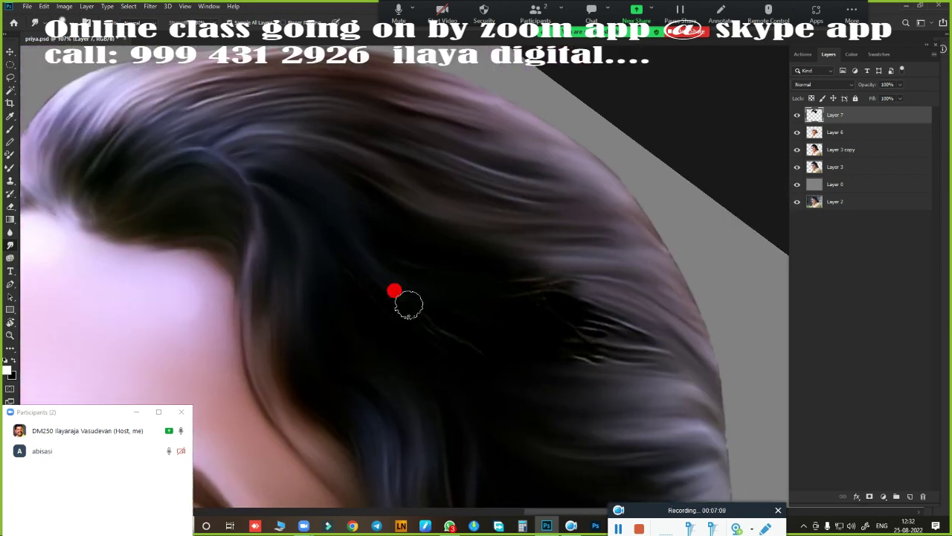
{"action": "mouse_move", "coordinate": [441, 344]}
{"action": "left_mouse_down"}
{"action": "mouse_move", "coordinate": [621, 330]}
{"action": "mouse_move", "coordinate": [472, 283]}
{"action": "mouse_move", "coordinate": [620, 323]}
{"action": "mouse_move", "coordinate": [530, 315]}
{"action": "mouse_move", "coordinate": [491, 290]}
{"action": "left_mouse_up"}
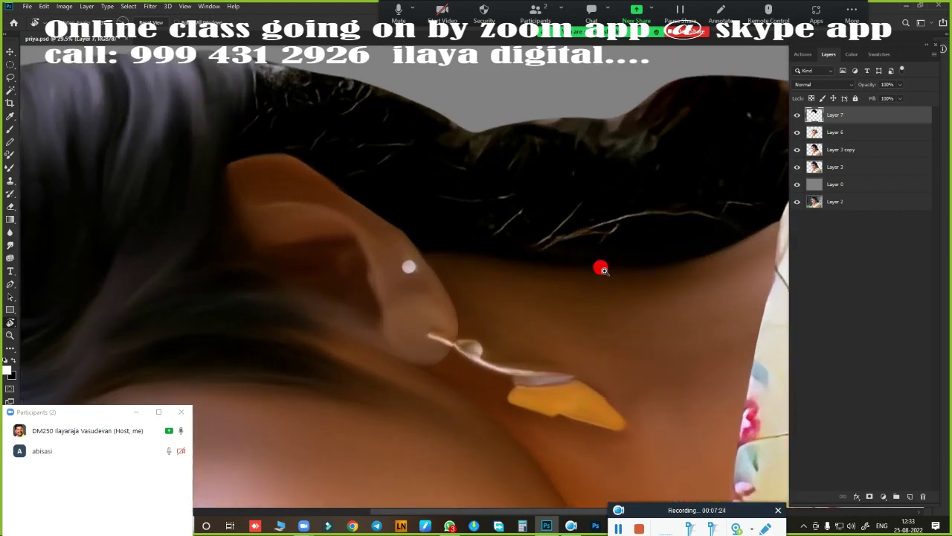
{"action": "scroll", "coordinate": [251, 213], "scroll_direction": "up", "scroll_amount": 2}
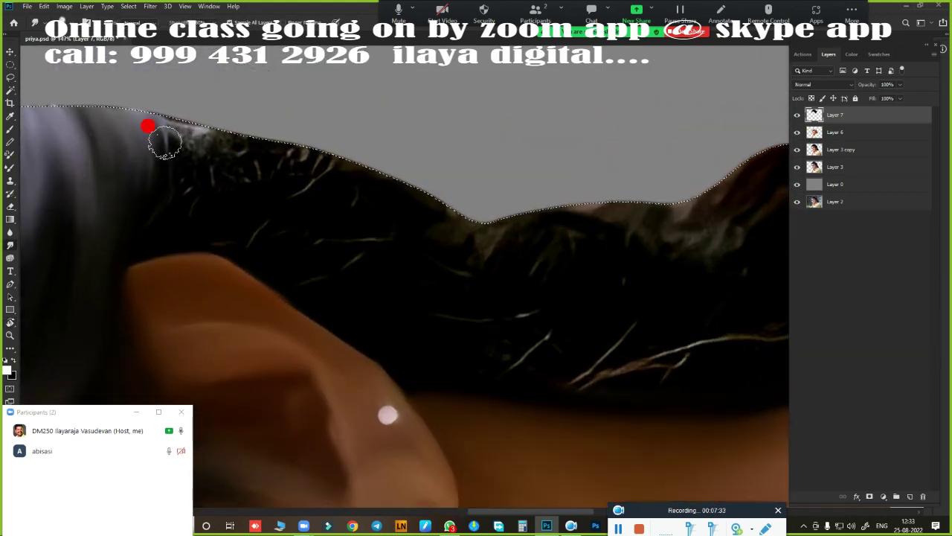
{"action": "mouse_move", "coordinate": [203, 200]}
{"action": "left_mouse_down"}
{"action": "mouse_move", "coordinate": [273, 123]}
{"action": "mouse_move", "coordinate": [180, 172]}
{"action": "left_mouse_up"}
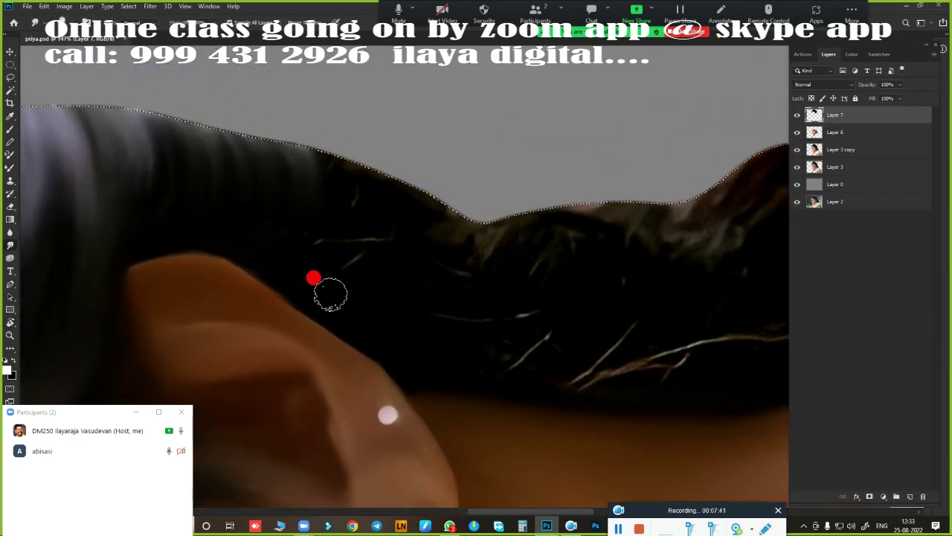
{"action": "left_click_drag", "start_coordinate": [313, 278], "coordinate": [298, 151]}
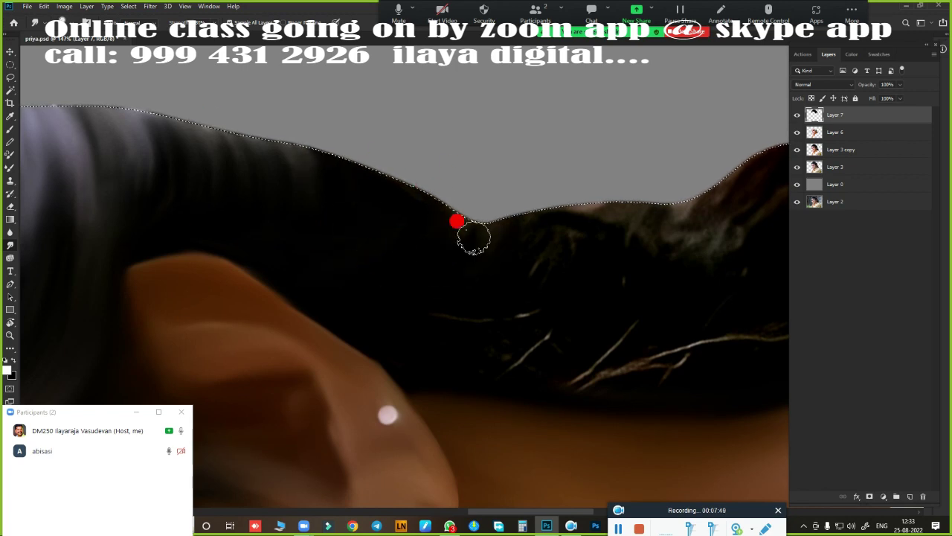
- Paint the brownish fringe along the hair edge and the strands near the neck black
{"action": "scroll", "coordinate": [302, 263], "scroll_direction": "right", "scroll_amount": 5}
{"action": "scroll", "coordinate": [562, 363], "scroll_direction": "down", "scroll_amount": 5}
{"action": "mouse_move", "coordinate": [554, 314]}
{"action": "left_mouse_down"}
{"action": "mouse_move", "coordinate": [488, 254]}
{"action": "mouse_move", "coordinate": [382, 112]}
{"action": "mouse_move", "coordinate": [438, 194]}
{"action": "mouse_move", "coordinate": [385, 169]}
{"action": "left_mouse_up"}
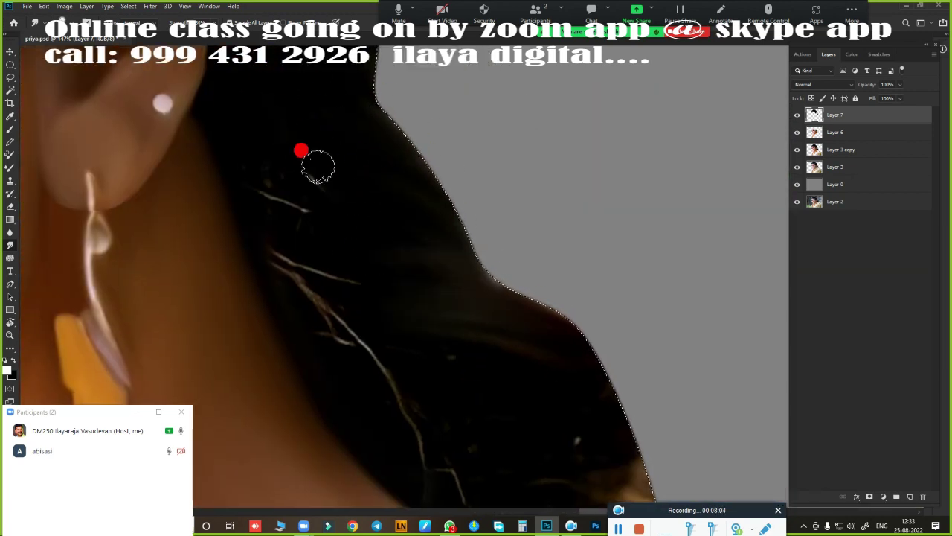
{"action": "scroll", "coordinate": [379, 165], "scroll_direction": "down", "scroll_amount": 3}
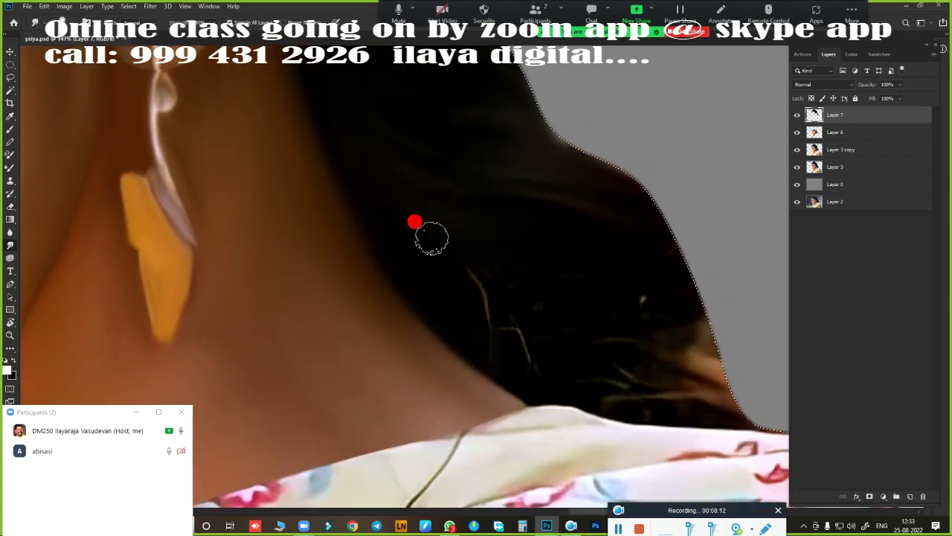
{"action": "scroll", "coordinate": [467, 340], "scroll_direction": "down", "scroll_amount": 3}
{"action": "mouse_move", "coordinate": [260, 154]}
{"action": "left_mouse_down"}
{"action": "mouse_move", "coordinate": [434, 113]}
{"action": "mouse_move", "coordinate": [527, 308]}
{"action": "mouse_move", "coordinate": [451, 317]}
{"action": "mouse_move", "coordinate": [411, 135]}
{"action": "left_mouse_up"}
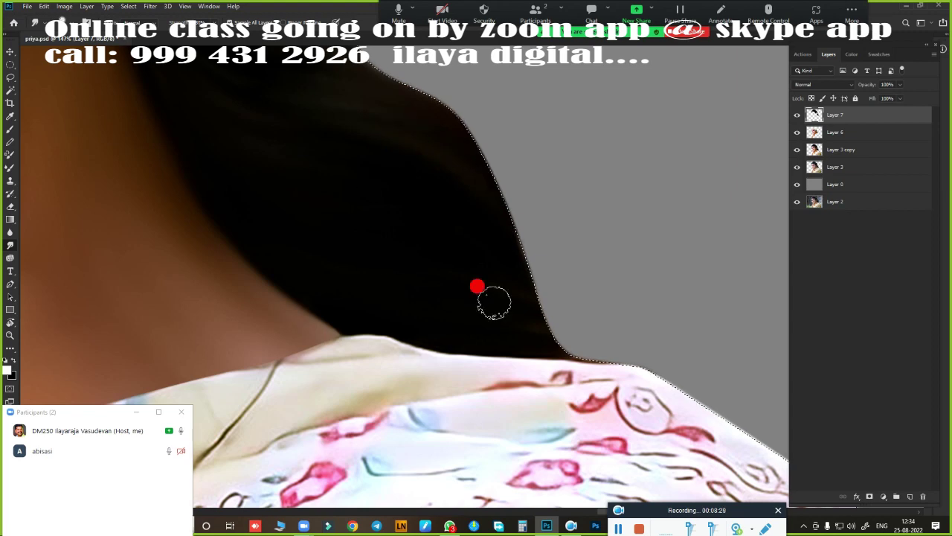
{"action": "scroll", "coordinate": [476, 285], "scroll_direction": "down", "scroll_amount": 5}
{"action": "scroll", "coordinate": [476, 369], "scroll_direction": "down", "scroll_amount": 3}
{"action": "scroll", "coordinate": [507, 252], "scroll_direction": "up", "scroll_amount": 3}
- Lasso the sleeve edge, paint it out into the grey, then deselect
{"action": "scroll", "coordinate": [507, 252], "scroll_direction": "down", "scroll_amount": 3}
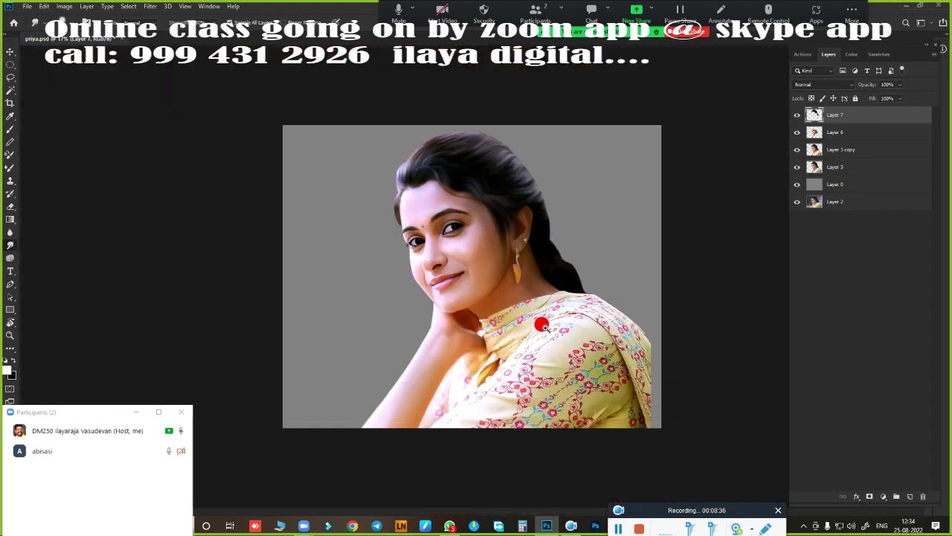
{"action": "scroll", "coordinate": [531, 282], "scroll_direction": "up", "scroll_amount": 5}
{"action": "scroll", "coordinate": [612, 233], "scroll_direction": "up", "scroll_amount": 2}
{"action": "mouse_move", "coordinate": [610, 156]}
{"action": "left_mouse_down"}
{"action": "mouse_move", "coordinate": [684, 484]}
{"action": "mouse_move", "coordinate": [484, 336]}
{"action": "mouse_move", "coordinate": [495, 362]}
{"action": "left_mouse_up"}
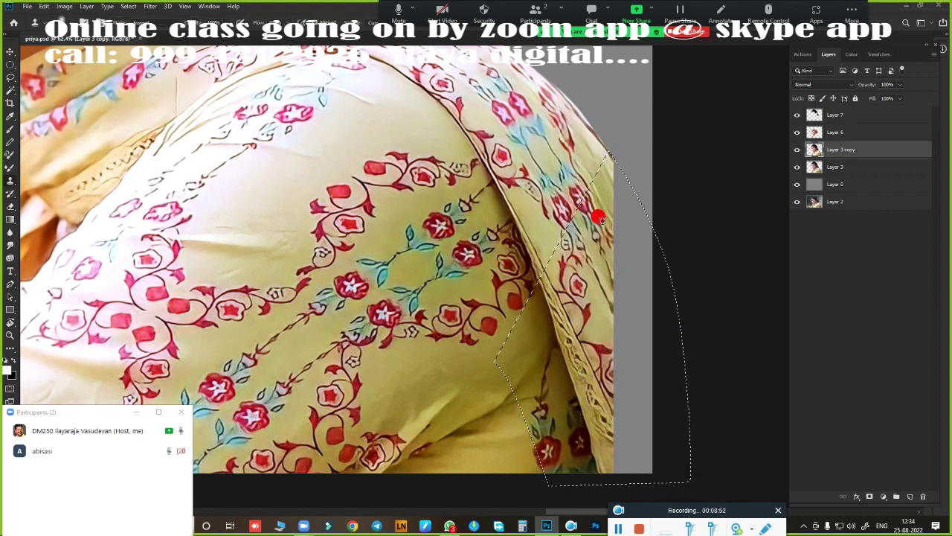
{"action": "mouse_move", "coordinate": [600, 213]}
{"action": "left_mouse_down"}
{"action": "mouse_move", "coordinate": [617, 334]}
{"action": "mouse_move", "coordinate": [615, 449]}
{"action": "left_mouse_up"}
{"action": "mouse_move", "coordinate": [604, 159]}
{"action": "left_mouse_down"}
{"action": "mouse_move", "coordinate": [607, 248]}
{"action": "mouse_move", "coordinate": [629, 229]}
{"action": "mouse_move", "coordinate": [612, 334]}
{"action": "mouse_move", "coordinate": [612, 479]}
{"action": "mouse_move", "coordinate": [612, 434]}
{"action": "left_mouse_up"}
{"action": "key", "text": "ctrl+d"}
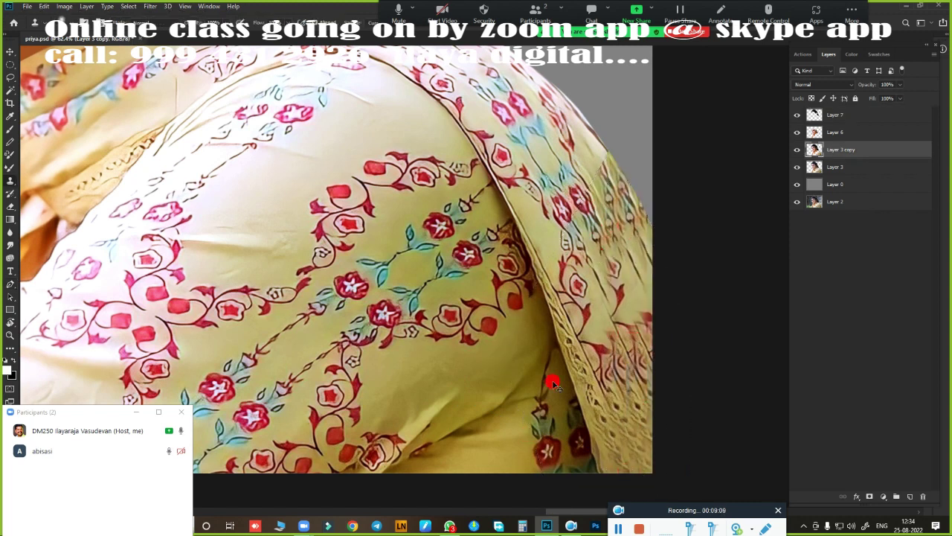
- Try grouping Layers 7, 6 and 3 copy into Group 1 with a merged copy, then undo it
{"action": "key", "text": "ctrl+minus"}
{"action": "key", "text": "ctrl+minus"}
{"action": "left_click", "coordinate": [836, 115]}
{"action": "key", "text": "ctrl+minus"}
{"action": "left_click", "coordinate": [833, 148], "text": "shift"}
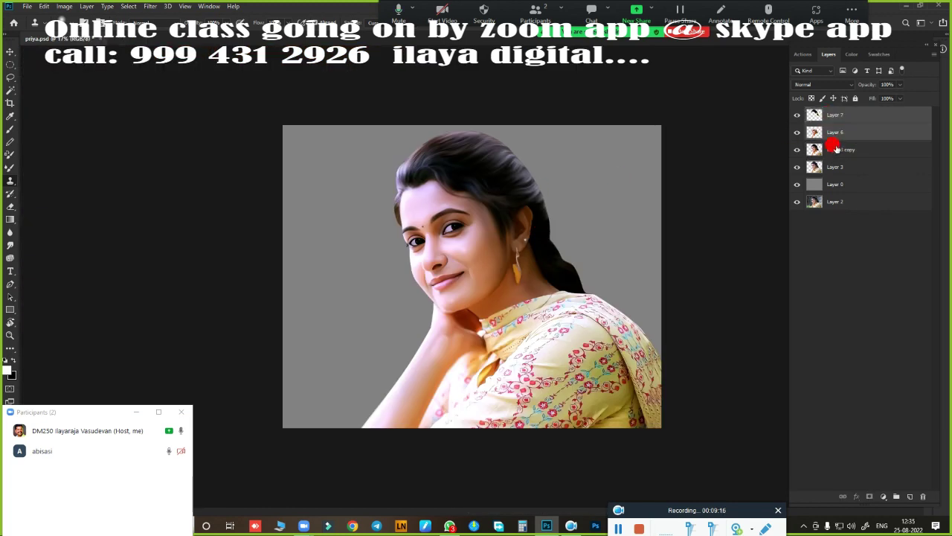
{"action": "key", "text": "ctrl+g"}
{"action": "key", "text": "ctrl+j"}
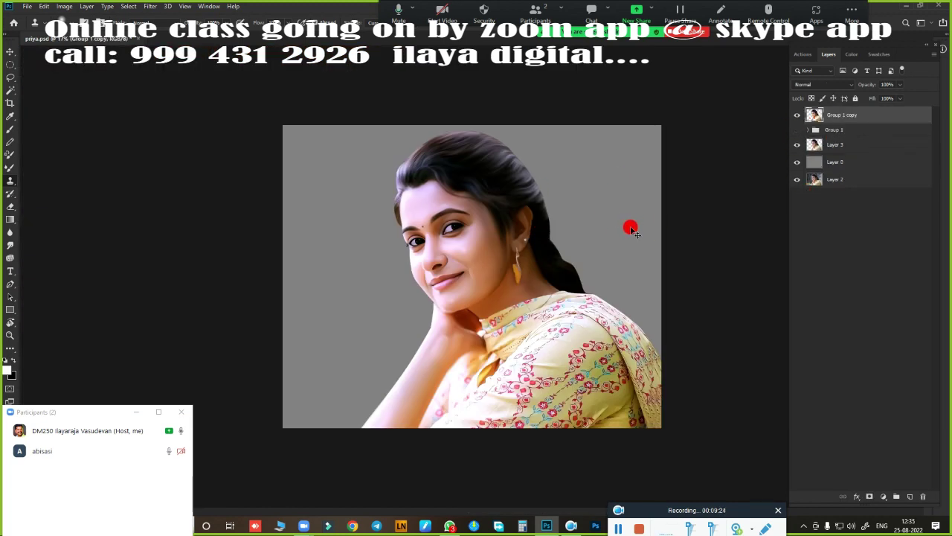
{"action": "key", "text": "ctrl+plus"}
{"action": "left_click", "coordinate": [797, 115]}
{"action": "left_click", "coordinate": [797, 114]}
{"action": "left_click", "coordinate": [797, 129]}
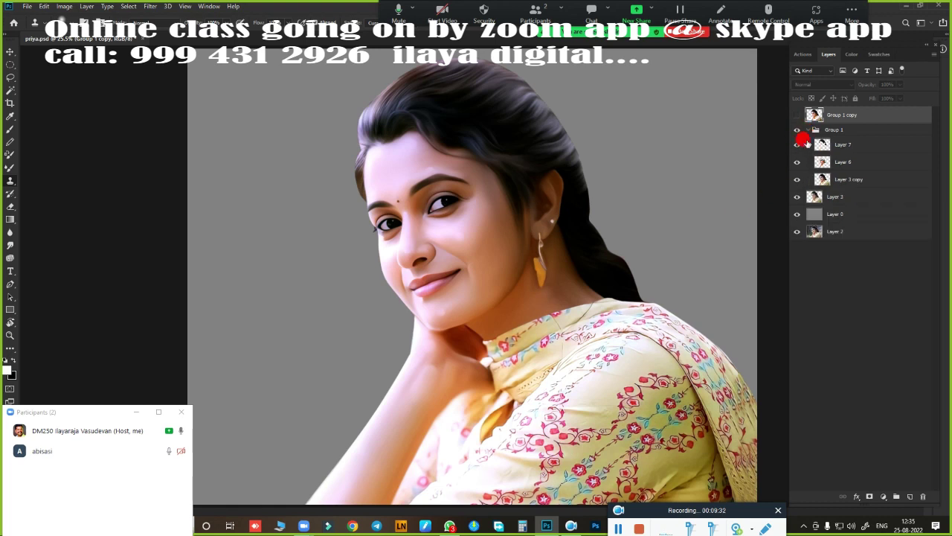
{"action": "key", "text": "ctrl+z"}
{"action": "key", "text": "ctrl+z"}
- Select Layer 3 copy, Layer 6 and Layer 7 and merge them into Layer 7
{"action": "left_click", "coordinate": [797, 115]}
{"action": "left_click", "coordinate": [797, 131]}
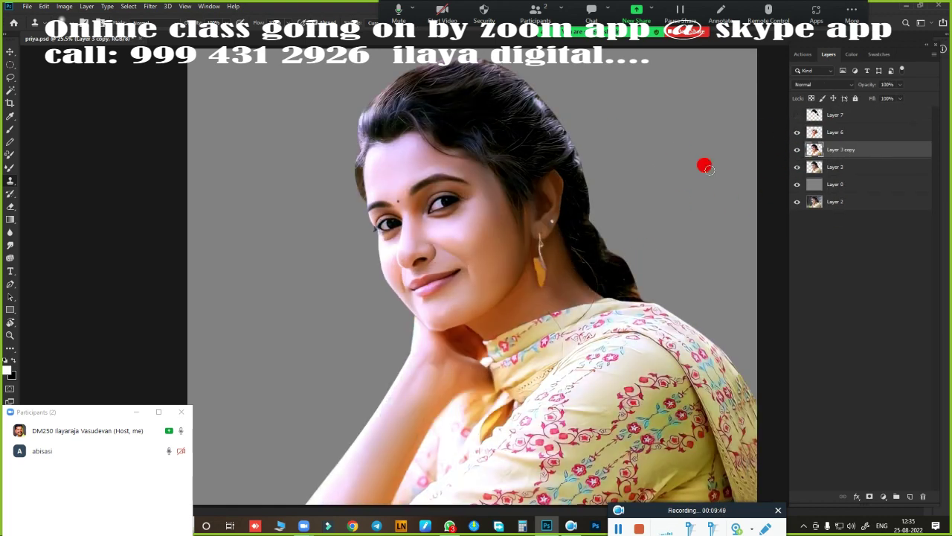
{"action": "left_click", "coordinate": [797, 115]}
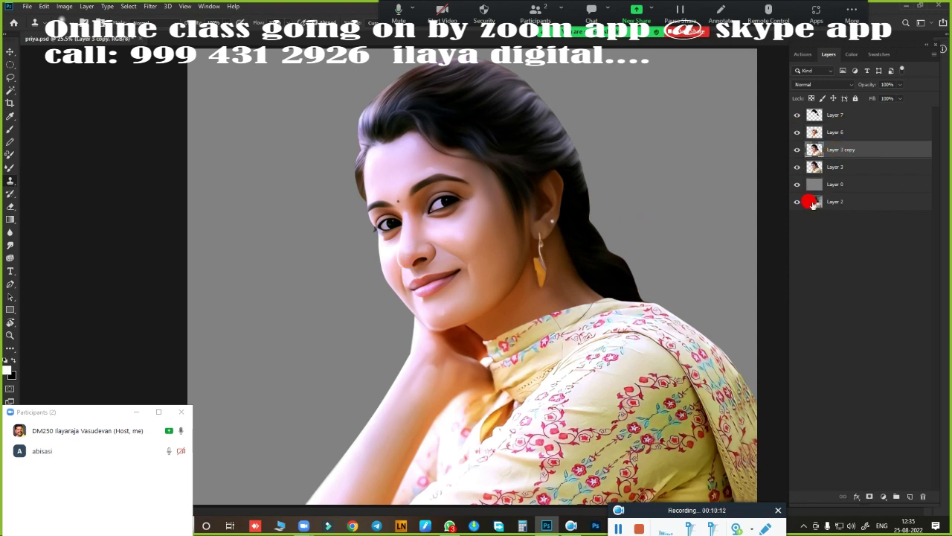
{"action": "left_click", "coordinate": [846, 150], "text": "ctrl"}
{"action": "left_click", "coordinate": [851, 149], "text": "ctrl"}
{"action": "left_click", "coordinate": [853, 149]}
{"action": "left_click", "coordinate": [853, 143]}
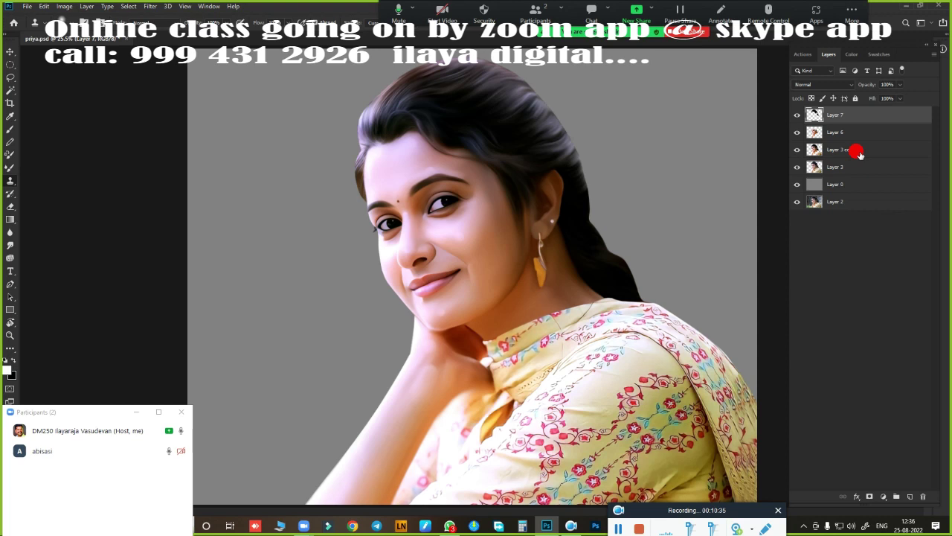
{"action": "left_click", "coordinate": [846, 134], "text": "shift"}
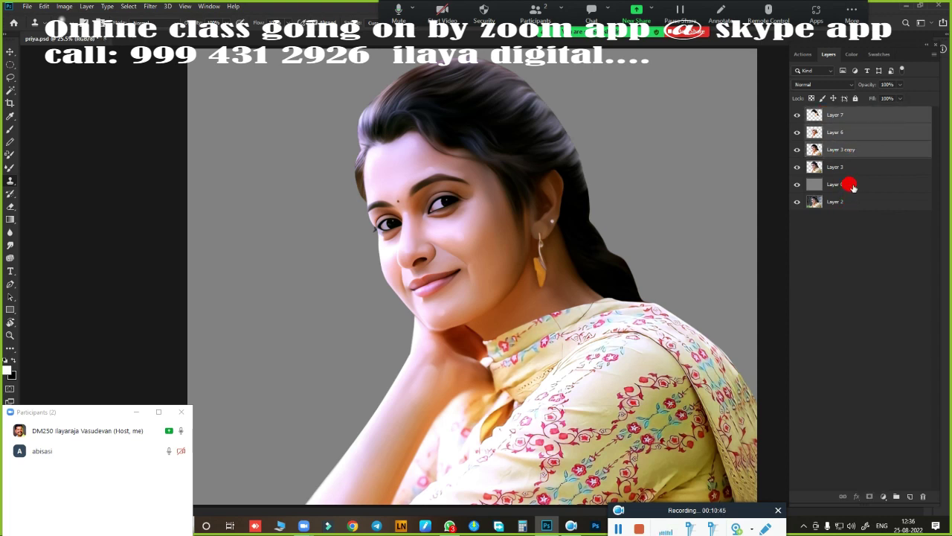
{"action": "key", "text": "ctrl+e"}
{"action": "left_click", "coordinate": [797, 115]}
{"action": "left_click", "coordinate": [796, 114]}
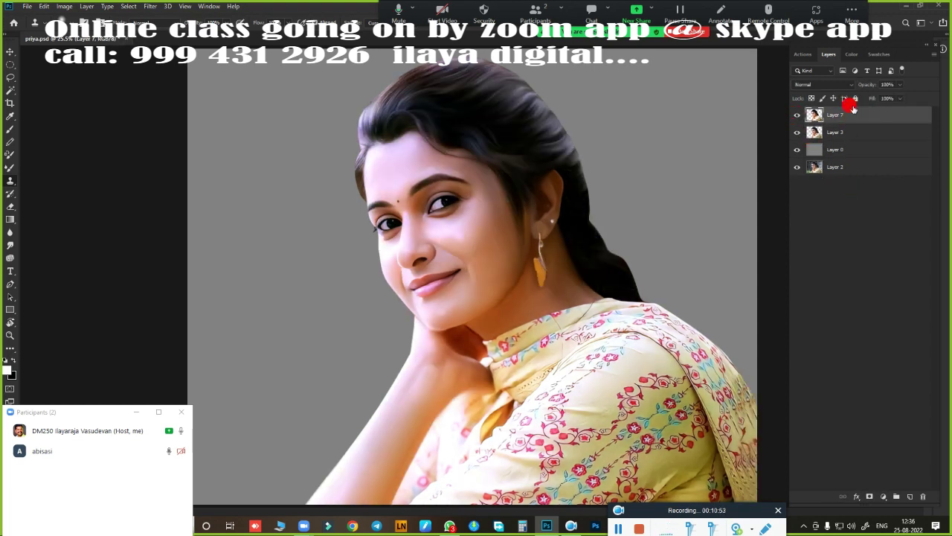
- Undo the merge, then merge Layer 3 copy, Layer 6 and Layer 7 into Layer 7 again
{"action": "key", "text": "ctrl+comma"}
{"action": "key", "text": "ctrl+z"}
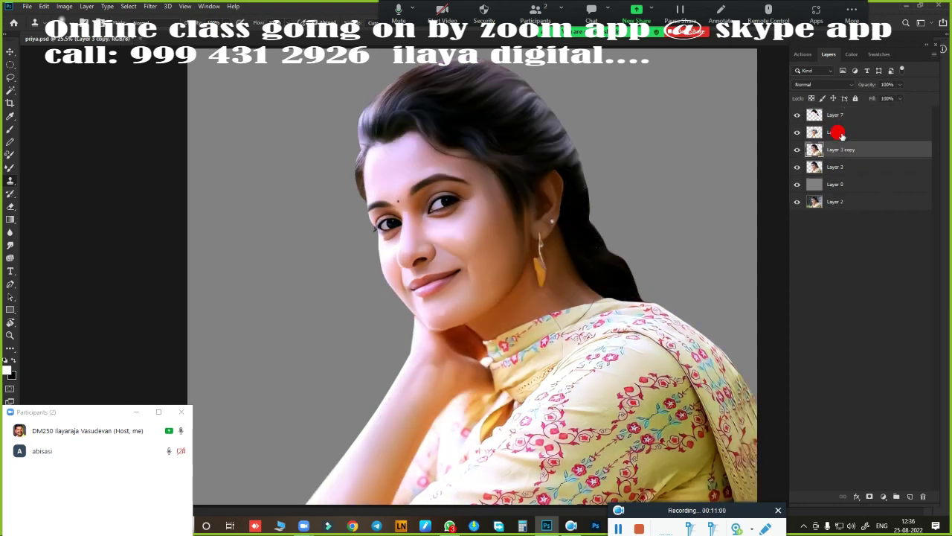
{"action": "left_click", "coordinate": [852, 132], "text": "shift"}
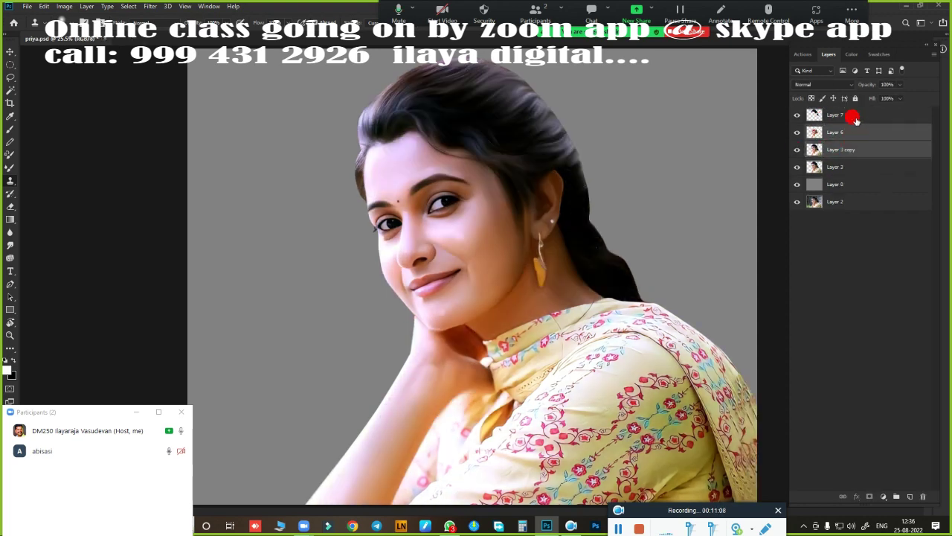
{"action": "left_click", "coordinate": [852, 116], "text": "shift"}
{"action": "key", "text": "ctrl+e"}
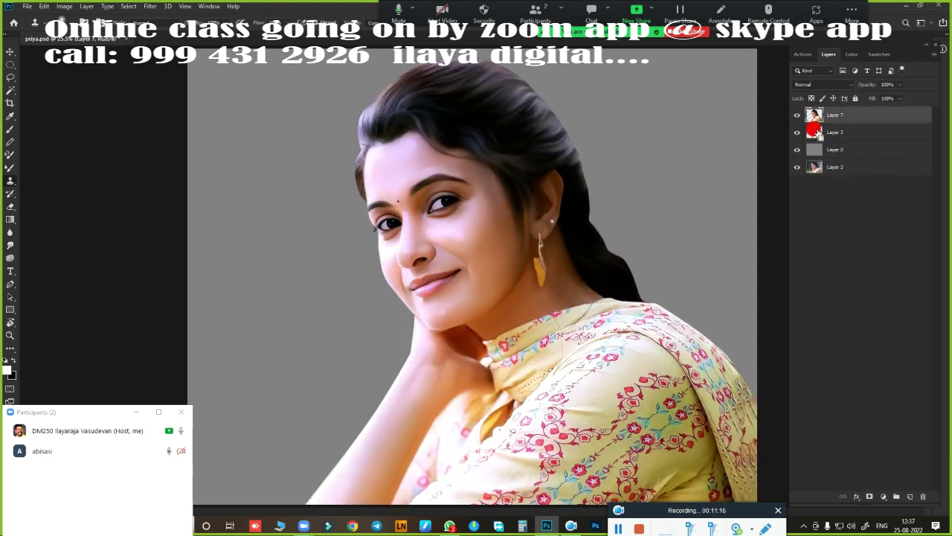
- Put Layer 7 into a new Group 1 and create a merged Group 1 copy
{"action": "key", "text": "ctrl+g"}
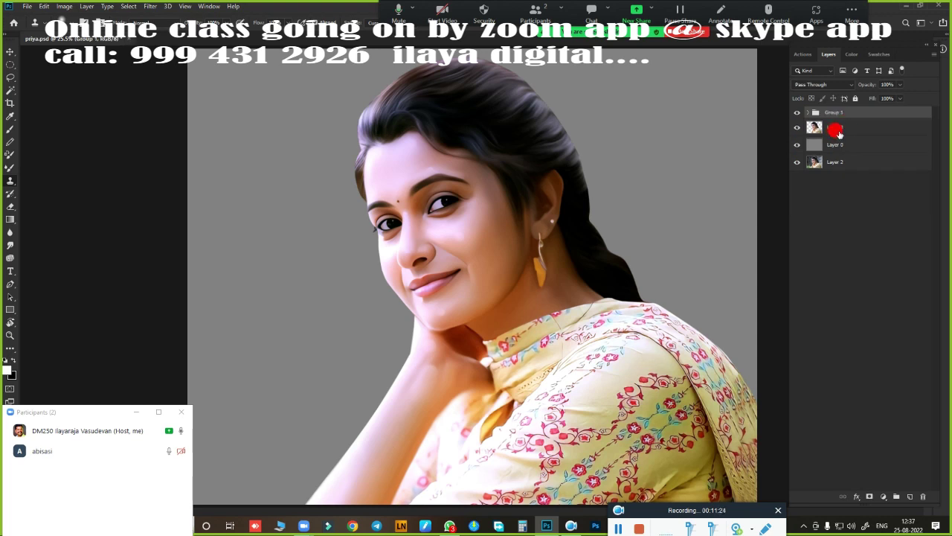
{"action": "key", "text": "ctrl+j"}
{"action": "key", "text": "ctrl+e"}
{"action": "left_click", "coordinate": [809, 131]}
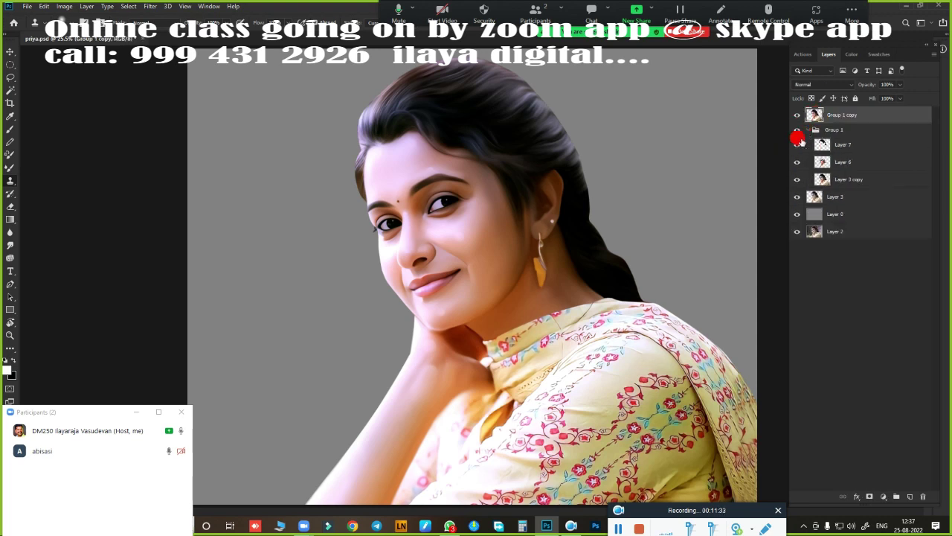
{"action": "left_click", "coordinate": [808, 130]}
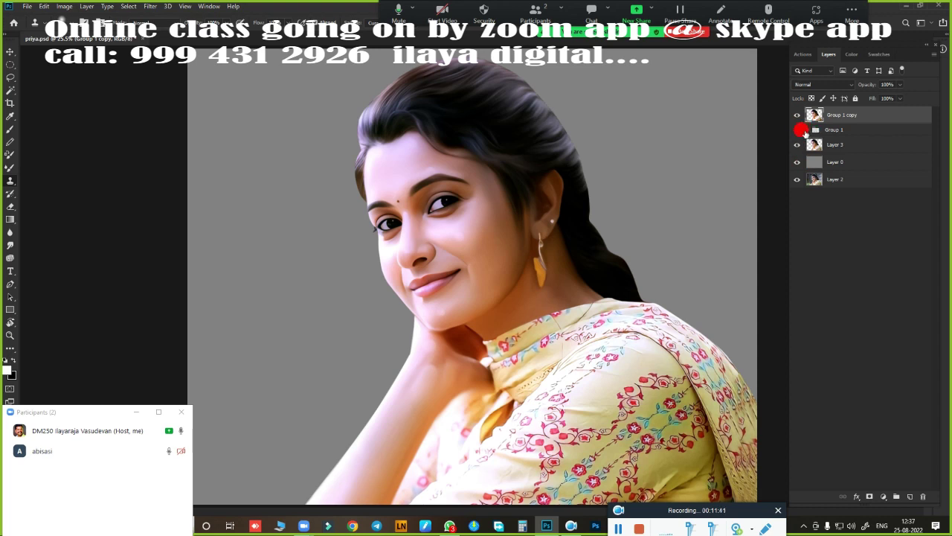
{"action": "left_click", "coordinate": [807, 131]}
{"action": "left_click", "coordinate": [807, 131]}
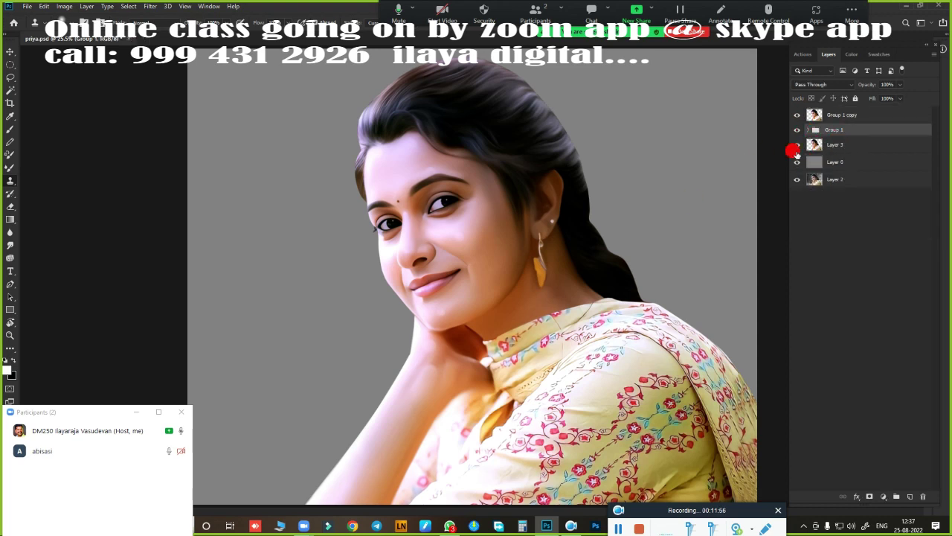
- Duplicate Group 1 copy as Group 1 copy 2 and add an empty Layer 8
{"action": "left_click", "coordinate": [861, 118]}
{"action": "key", "text": "ctrl+j"}
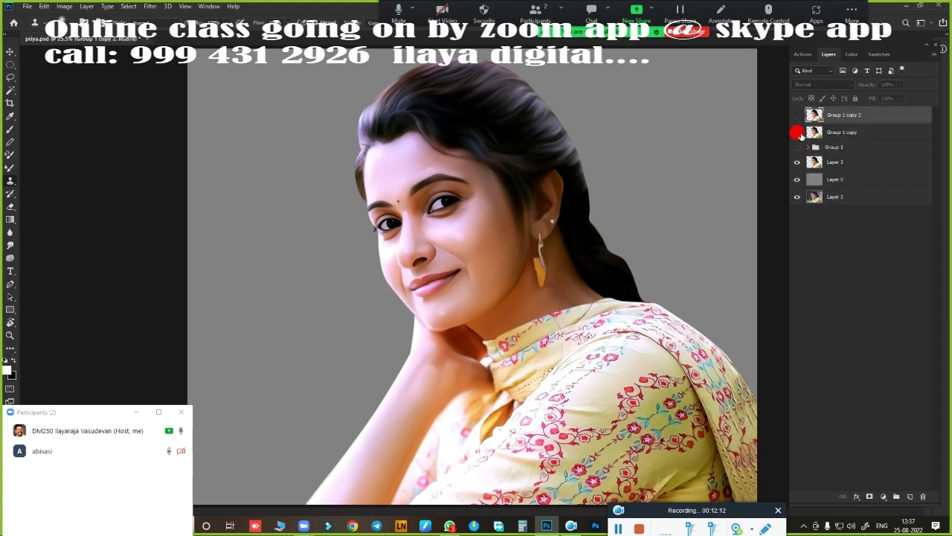
{"action": "mouse_move", "coordinate": [797, 115]}
{"action": "left_mouse_down"}
{"action": "mouse_move", "coordinate": [796, 147]}
{"action": "mouse_move", "coordinate": [794, 112]}
{"action": "left_mouse_up"}
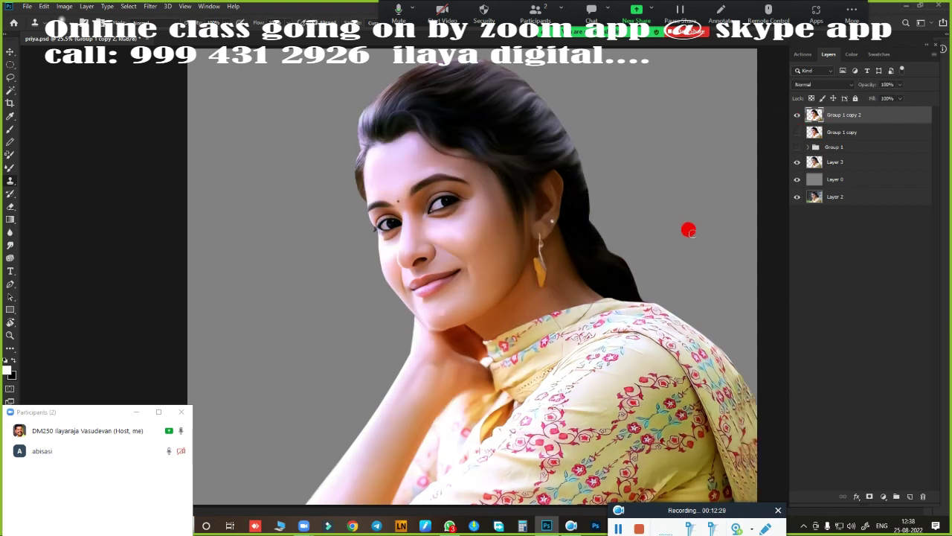
{"action": "left_click", "coordinate": [910, 496]}
{"action": "left_click", "coordinate": [852, 134]}
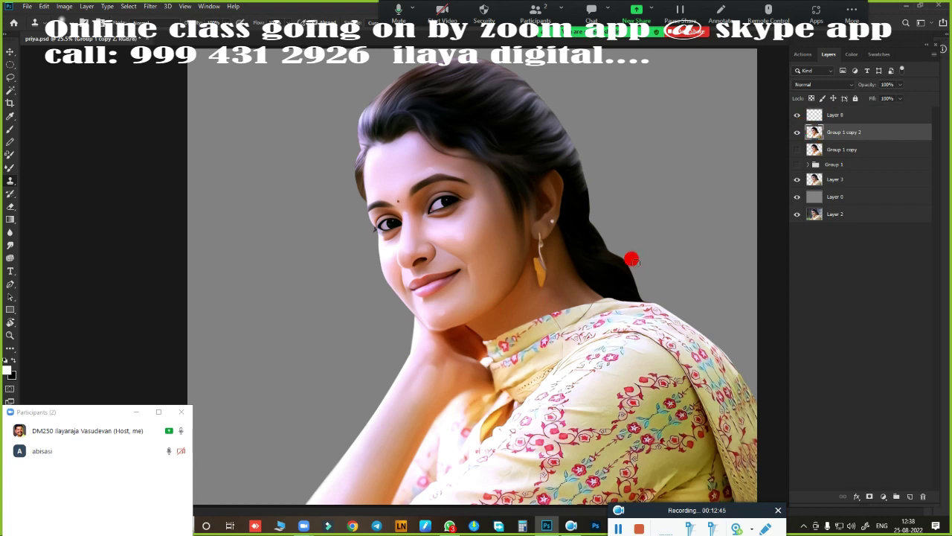
{"action": "key", "text": "ctrl+m"}
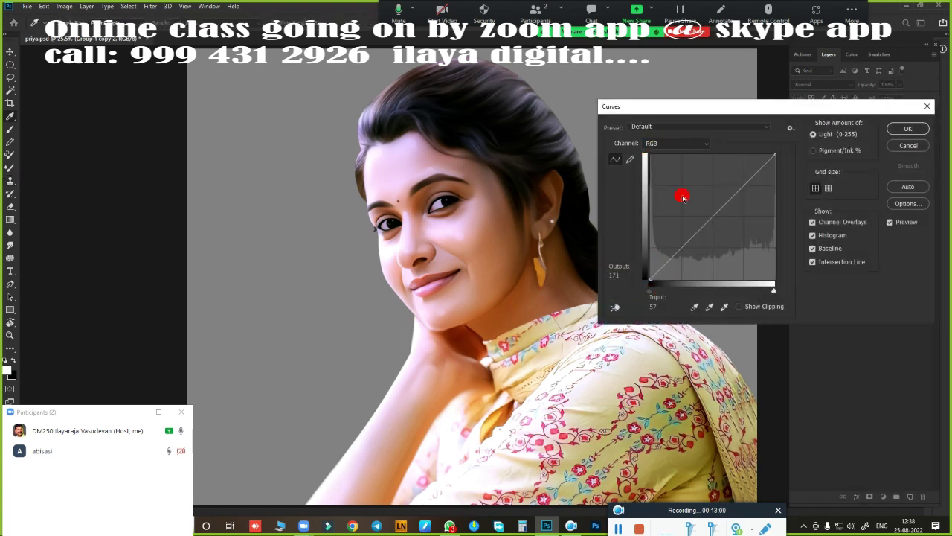
- Darken the shadows slightly on the RGB curve and apply it
{"action": "left_click", "coordinate": [706, 146]}
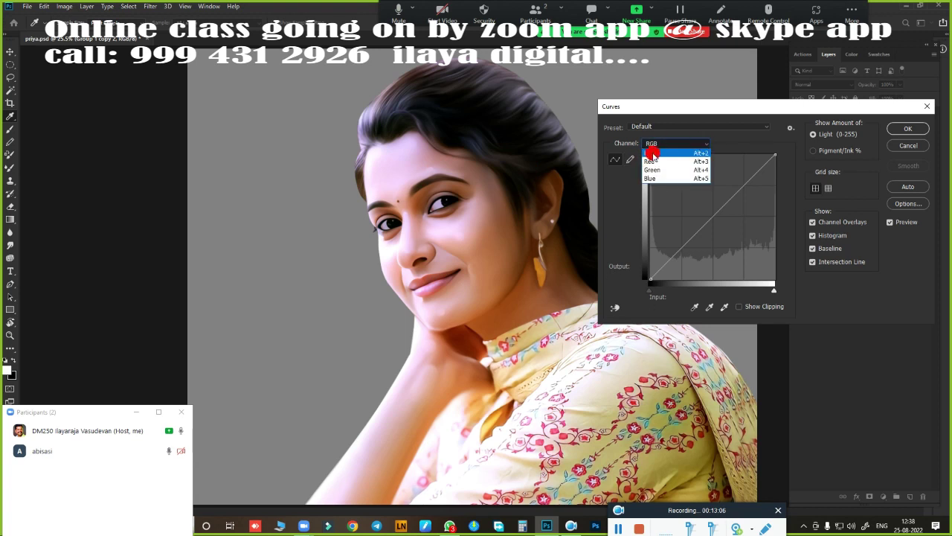
{"action": "left_click", "coordinate": [690, 143]}
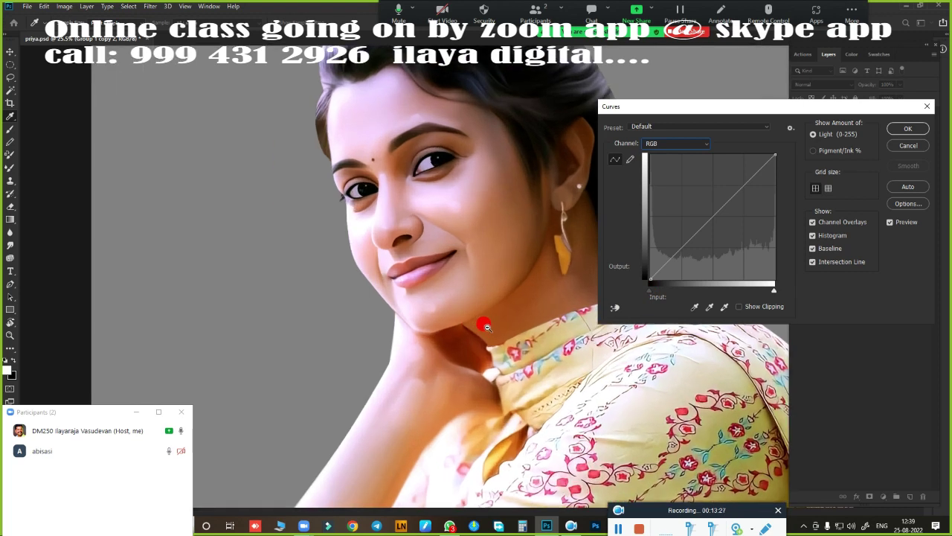
{"action": "scroll", "coordinate": [585, 333], "scroll_direction": "up", "scroll_amount": 2}
{"action": "left_click", "coordinate": [650, 292]}
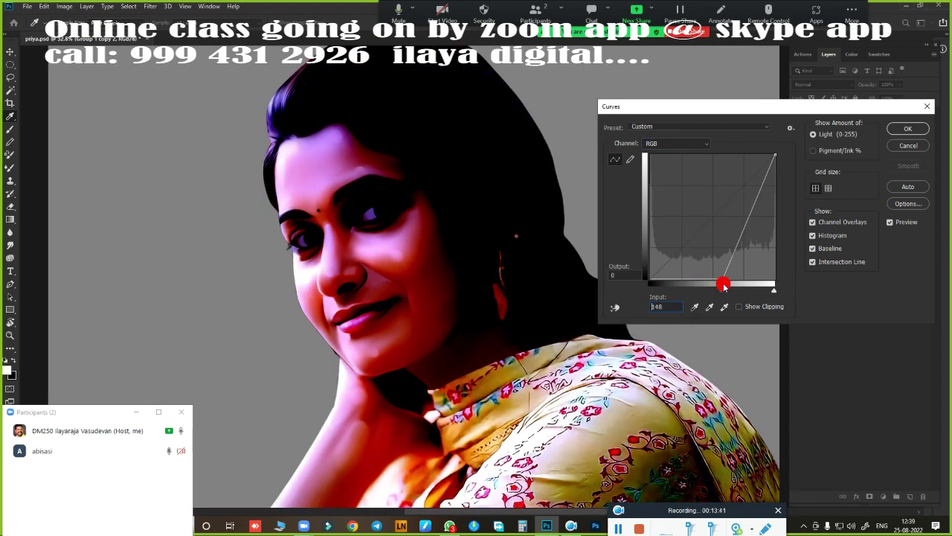
{"action": "mouse_move", "coordinate": [648, 291]}
{"action": "left_mouse_down"}
{"action": "mouse_move", "coordinate": [669, 285]}
{"action": "mouse_move", "coordinate": [649, 287]}
{"action": "left_mouse_up"}
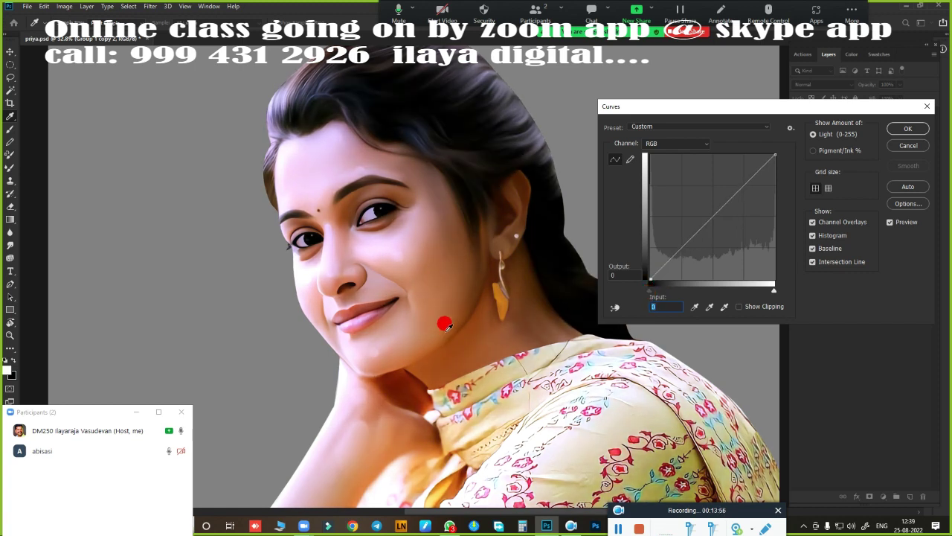
{"action": "left_click_drag", "start_coordinate": [650, 285], "coordinate": [658, 287]}
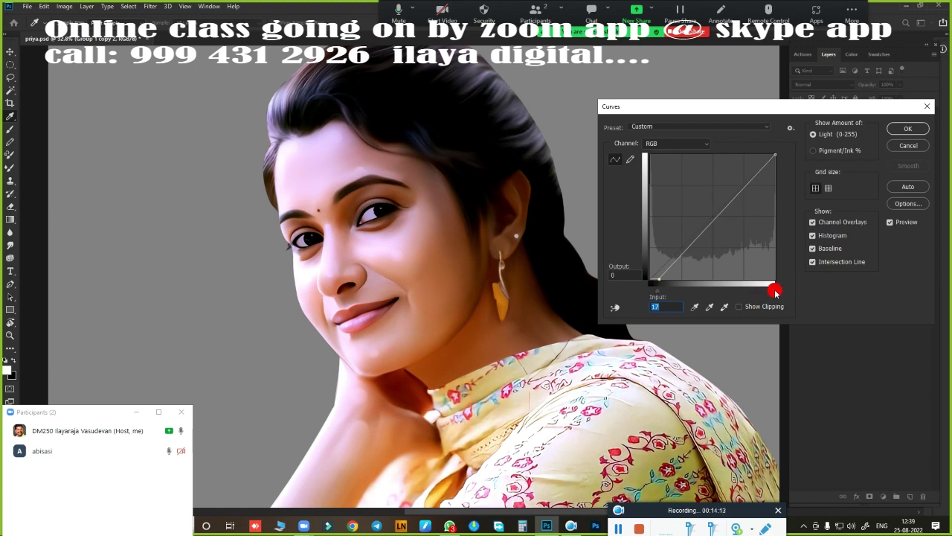
{"action": "mouse_move", "coordinate": [775, 292]}
{"action": "left_mouse_down"}
{"action": "mouse_move", "coordinate": [717, 298]}
{"action": "mouse_move", "coordinate": [773, 289]}
{"action": "left_mouse_up"}
{"action": "left_click", "coordinate": [676, 143]}
{"action": "left_click", "coordinate": [659, 179]}
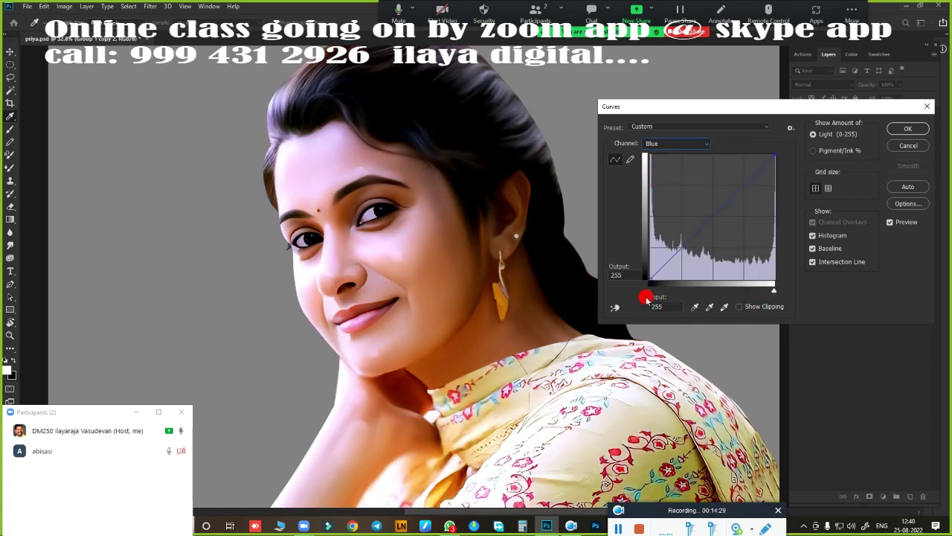
{"action": "key", "text": "Return"}
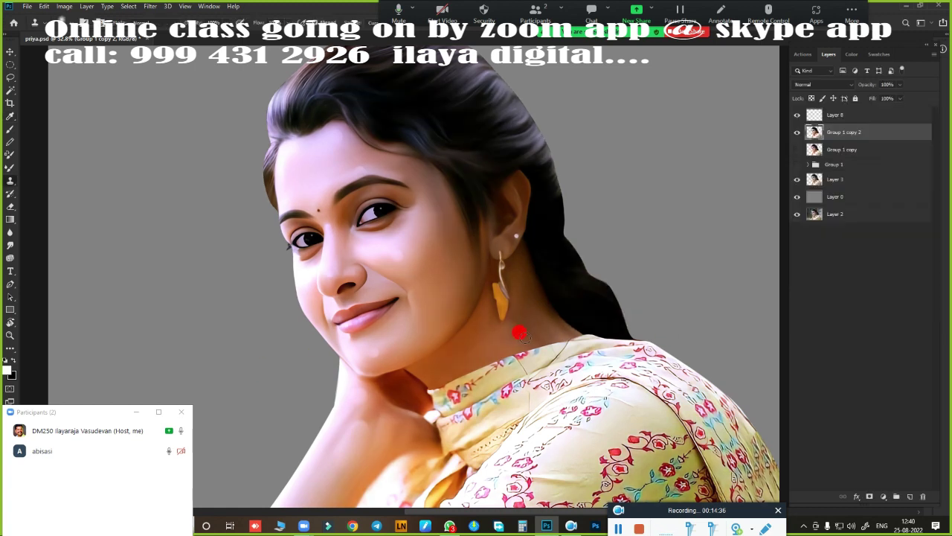
- Set the RGB curve's black point to 16 and slightly brighten the Blue highlights
{"action": "key", "text": "ctrl+b"}
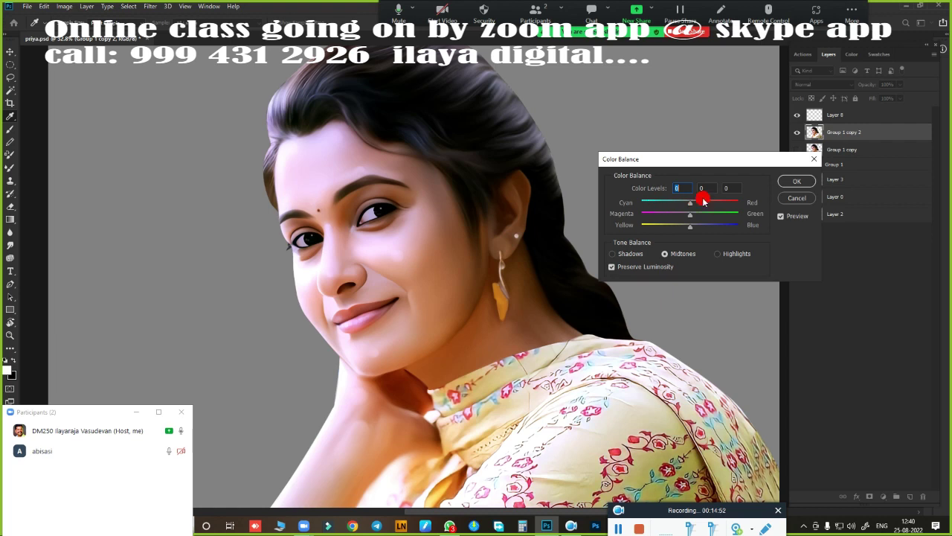
{"action": "left_click", "coordinate": [797, 198]}
{"action": "key", "text": "ctrl+m"}
{"action": "left_click_drag", "start_coordinate": [648, 289], "coordinate": [657, 292]}
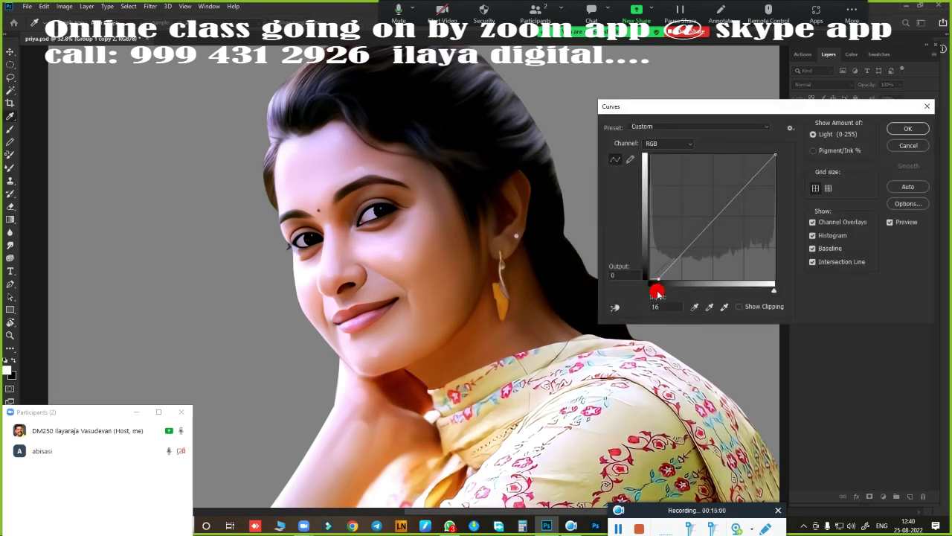
{"action": "left_click", "coordinate": [668, 143]}
{"action": "left_click", "coordinate": [657, 182]}
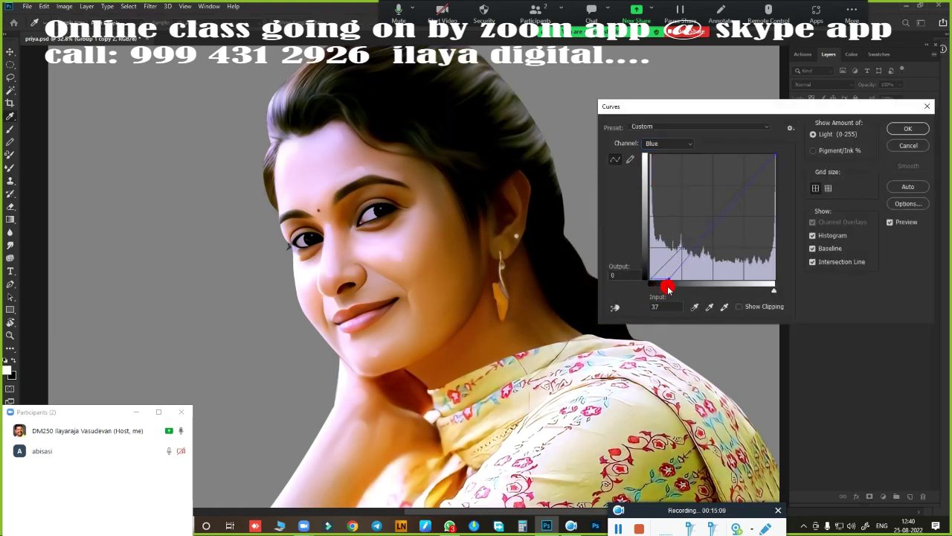
{"action": "left_click_drag", "start_coordinate": [775, 291], "coordinate": [773, 293]}
- Reduce Green in the shadows and boost Red highlights to a 247 white point
{"action": "left_click", "coordinate": [684, 143]}
{"action": "left_click", "coordinate": [661, 169]}
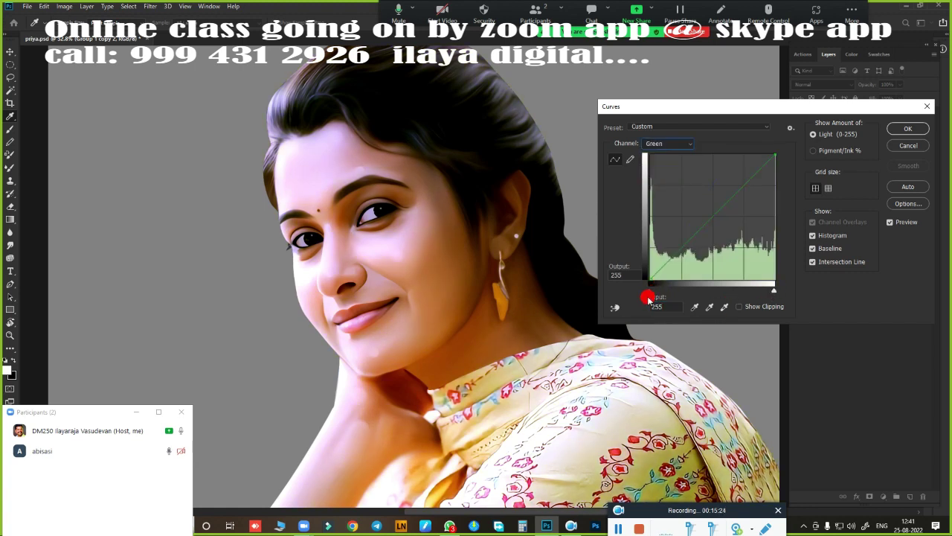
{"action": "left_click_drag", "start_coordinate": [650, 291], "coordinate": [652, 291]}
{"action": "left_click", "coordinate": [668, 143]}
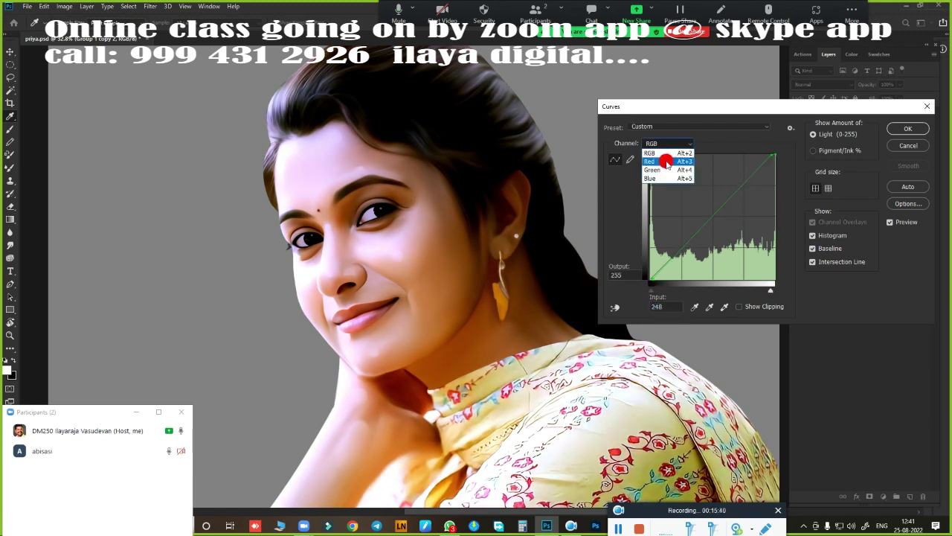
{"action": "mouse_move", "coordinate": [664, 290]}
{"action": "left_mouse_down"}
{"action": "mouse_move", "coordinate": [695, 287]}
{"action": "mouse_move", "coordinate": [654, 290]}
{"action": "left_mouse_up"}
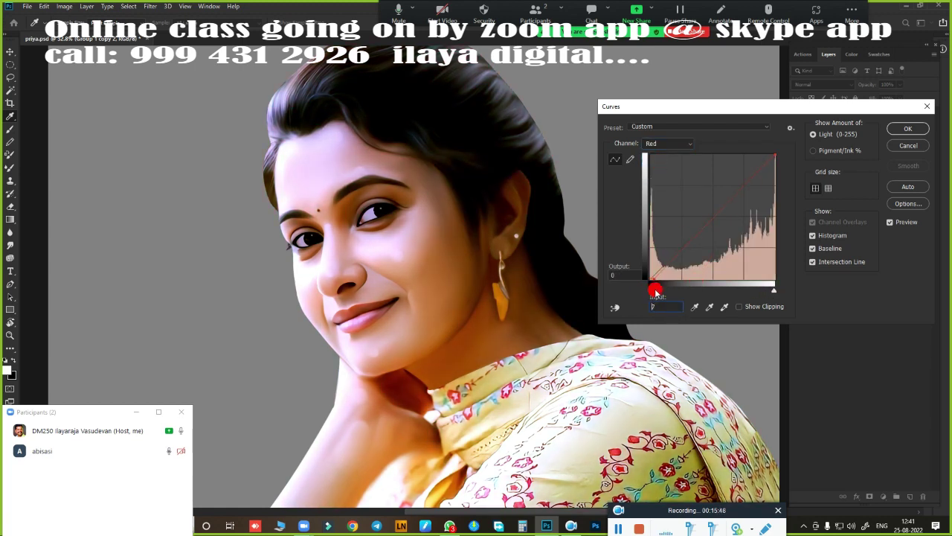
{"action": "left_click_drag", "start_coordinate": [774, 290], "coordinate": [765, 290]}
{"action": "left_click", "coordinate": [890, 223]}
- Apply the curves, then give the portrait a subtle colour balance across highlights and shadows
{"action": "left_click", "coordinate": [900, 129]}
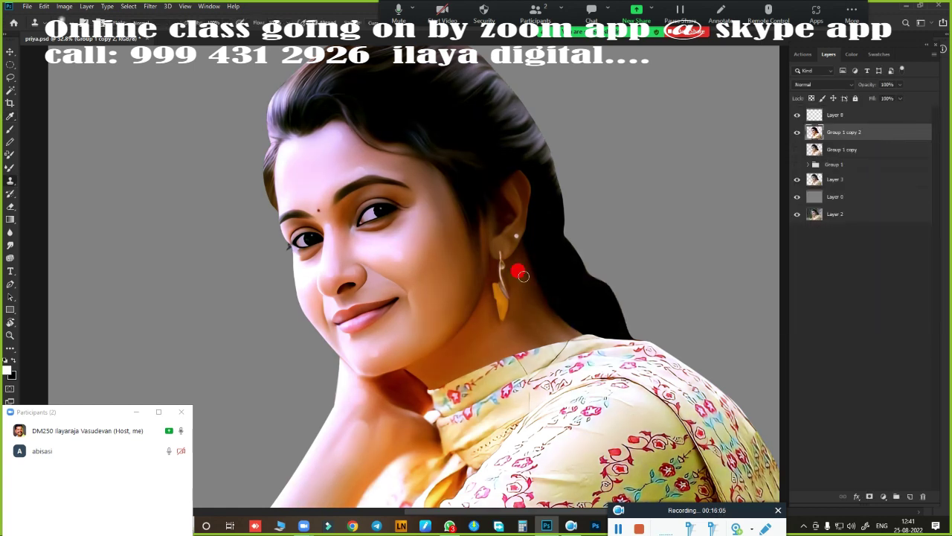
{"action": "key", "text": "ctrl+b"}
{"action": "left_click_drag", "start_coordinate": [700, 164], "coordinate": [659, 99]}
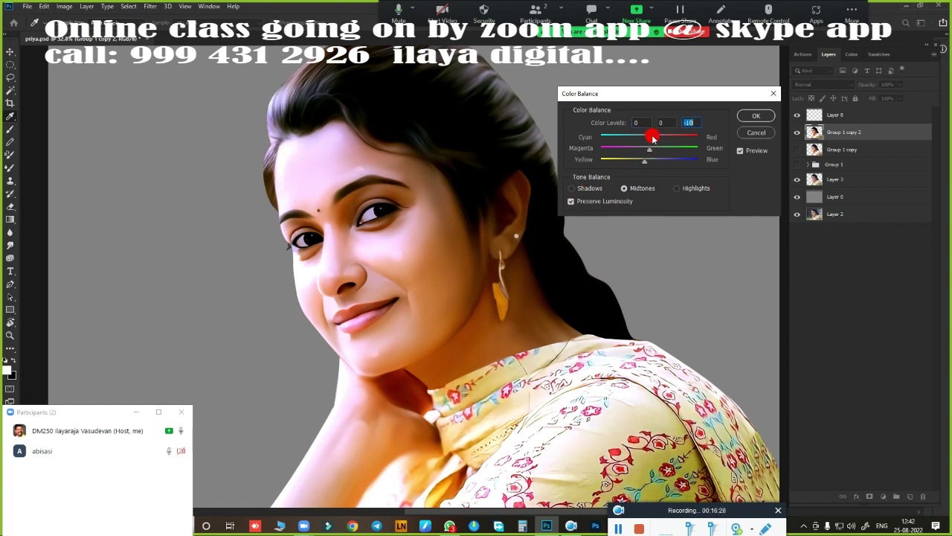
{"action": "left_click", "coordinate": [674, 189]}
{"action": "left_click", "coordinate": [594, 189]}
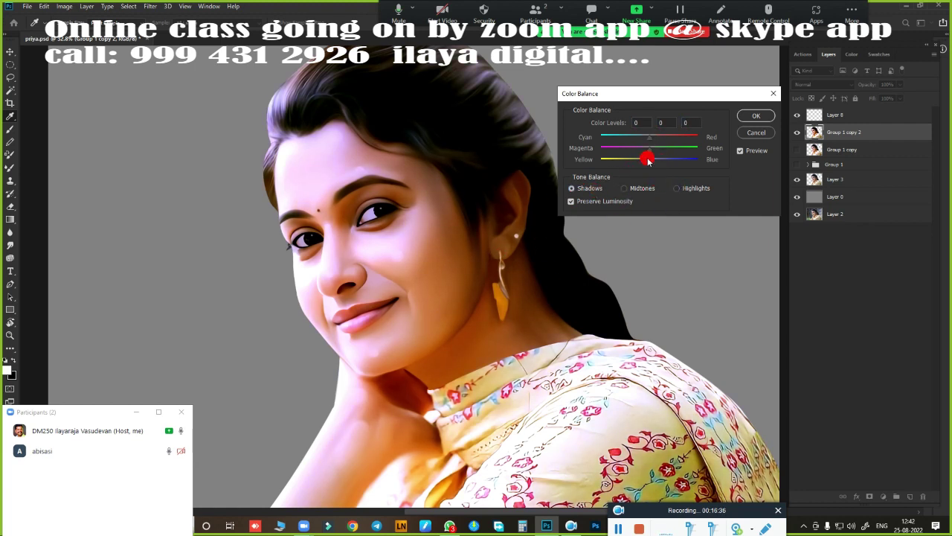
{"action": "left_click", "coordinate": [746, 117]}
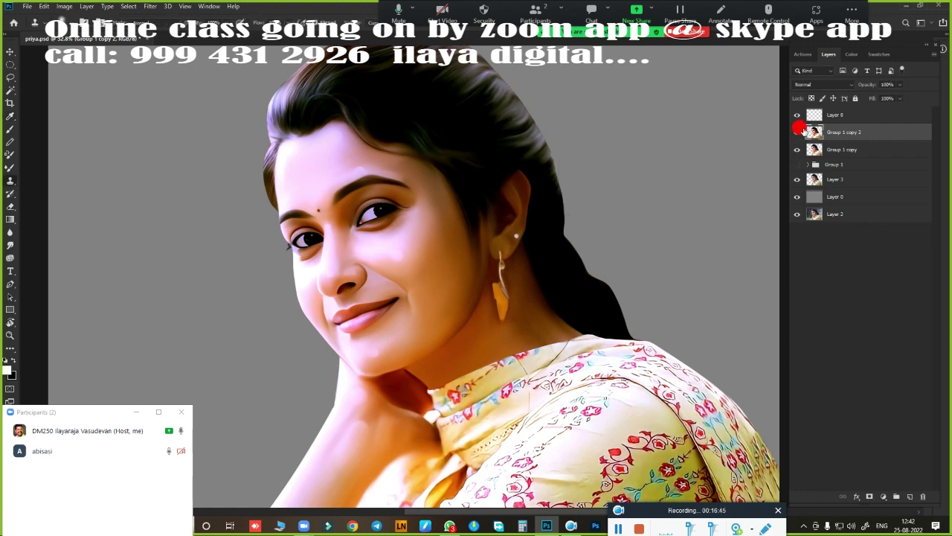
- Make the Group 1 copy layer visible and target the empty Layer 8
{"action": "double_click", "coordinate": [802, 130]}
{"action": "key", "text": "Escape"}
{"action": "scroll", "coordinate": [378, 136], "scroll_direction": "down", "scroll_amount": 2}
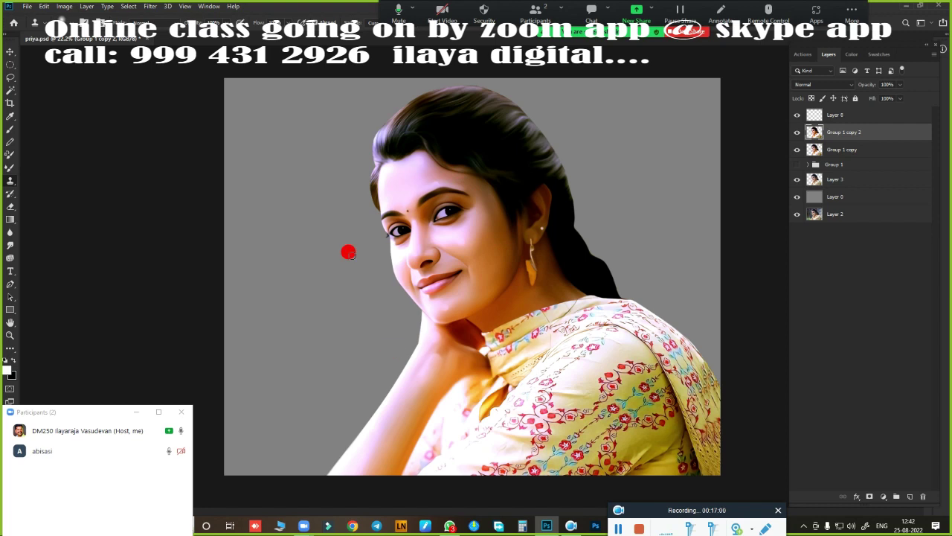
{"action": "scroll", "coordinate": [526, 145], "scroll_direction": "up", "scroll_amount": 2}
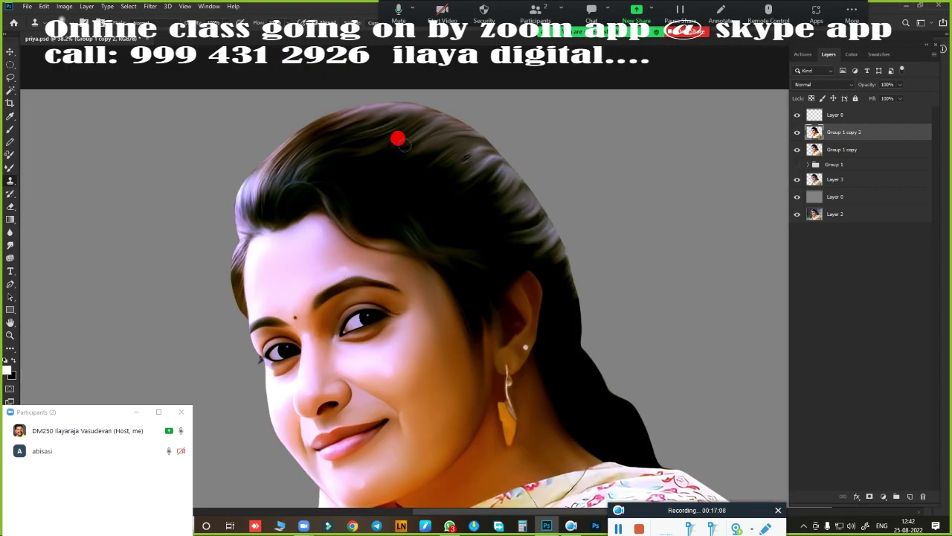
{"action": "left_click", "coordinate": [853, 115]}
{"action": "left_click", "coordinate": [823, 84]}
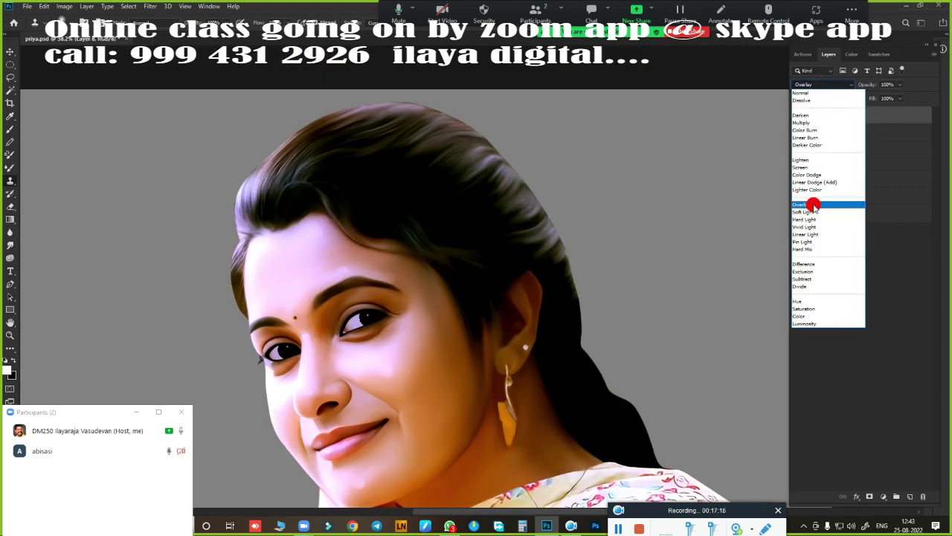
- Keep Layer 8 at Normal, select the woman's figure, and choose a 1600 px soft brush
{"action": "key", "text": "Escape"}
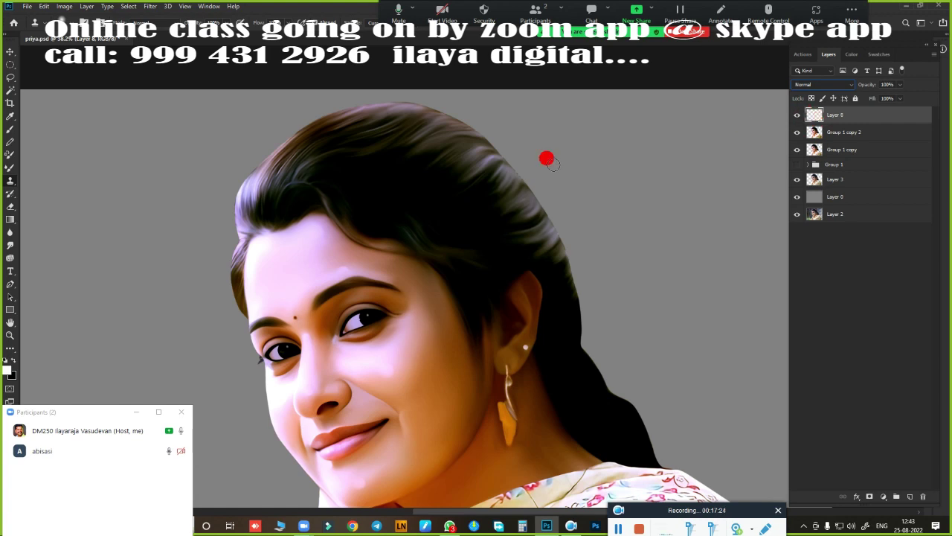
{"action": "left_click", "coordinate": [815, 136], "text": "ctrl"}
{"action": "right_click", "coordinate": [459, 215]}
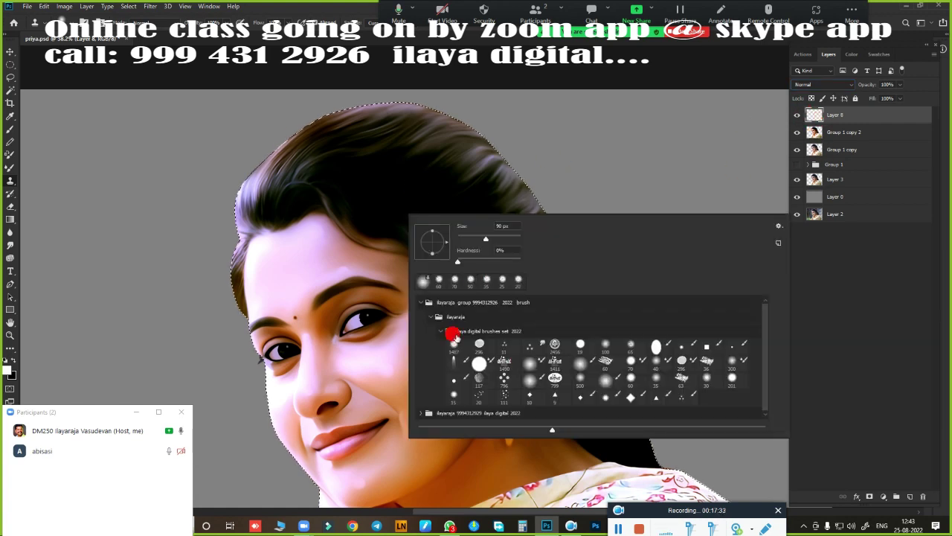
{"action": "left_click", "coordinate": [604, 379]}
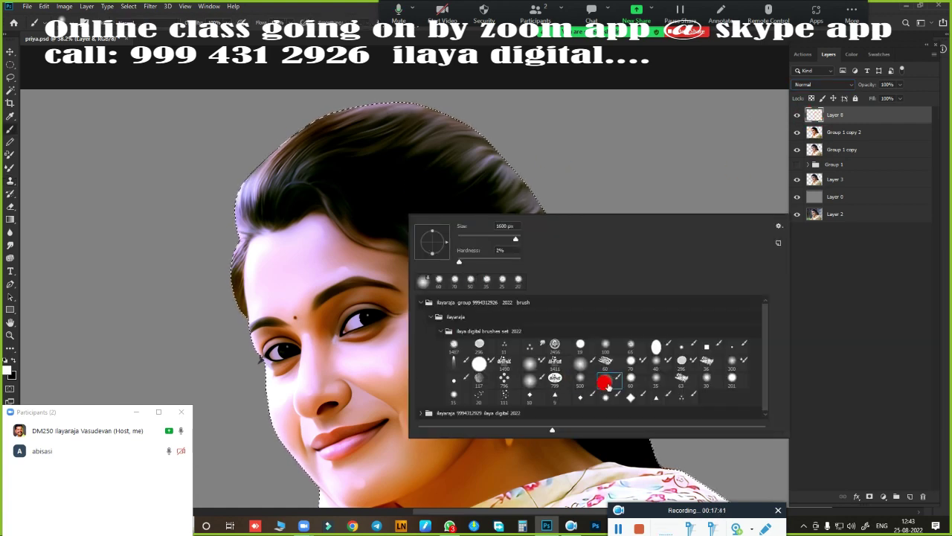
{"action": "key", "text": "Escape"}
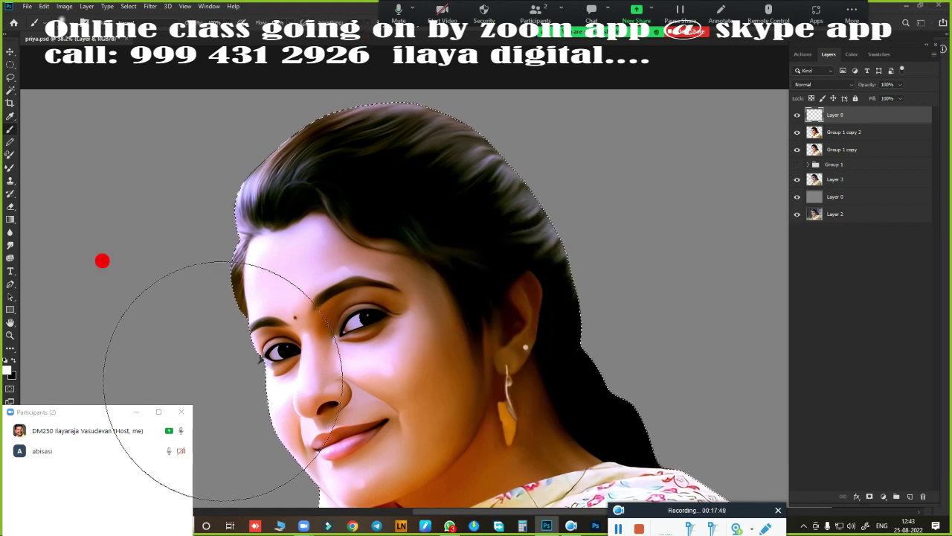
- Set the foreground paint colour to yellow
{"action": "left_click", "coordinate": [8, 369]}
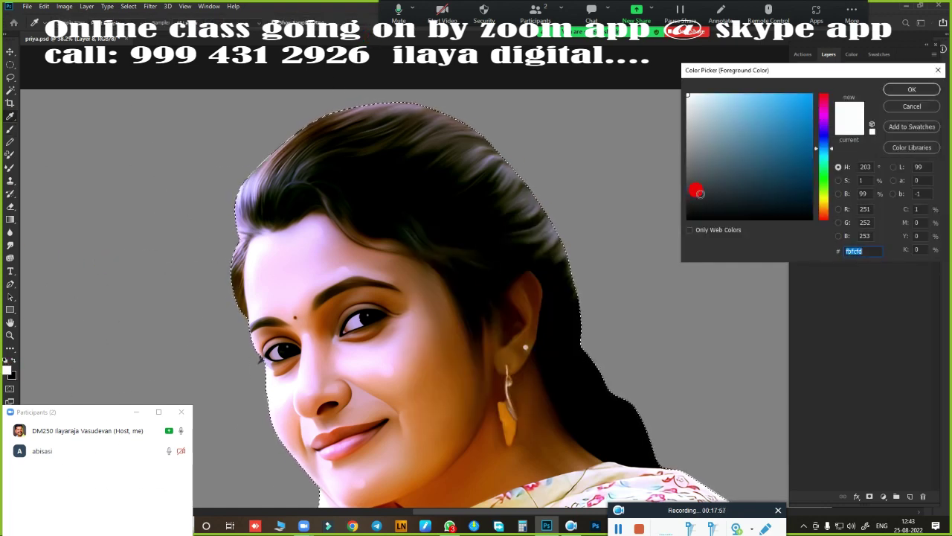
{"action": "left_click", "coordinate": [825, 199]}
{"action": "key", "text": "Return"}
{"action": "scroll", "coordinate": [608, 198], "scroll_direction": "down", "scroll_amount": 3}
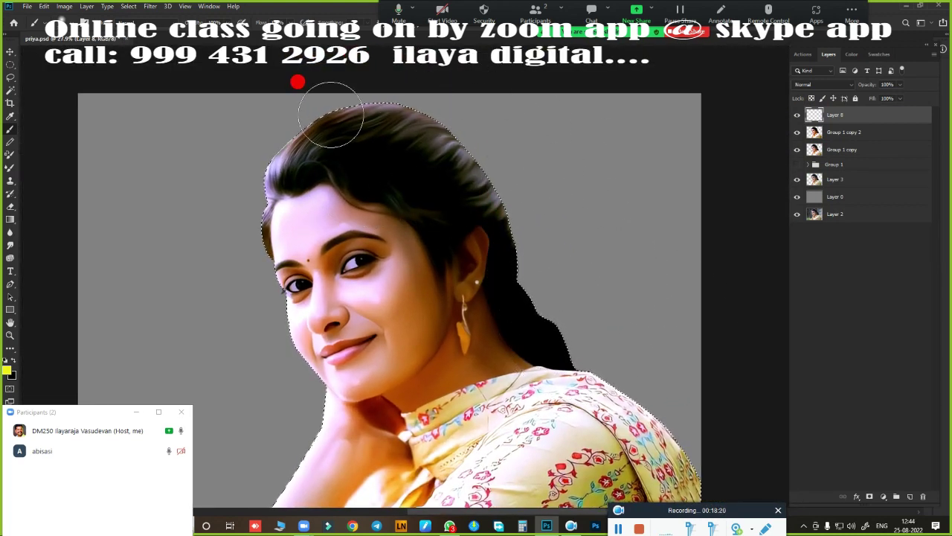
- Paint soft yellow across the whole hair on Layer 8
{"action": "mouse_move", "coordinate": [316, 127]}
{"action": "left_mouse_down"}
{"action": "mouse_move", "coordinate": [424, 101]}
{"action": "mouse_move", "coordinate": [599, 323]}
{"action": "mouse_move", "coordinate": [677, 484]}
{"action": "left_mouse_up"}
{"action": "mouse_move", "coordinate": [297, 149]}
{"action": "left_mouse_down"}
{"action": "mouse_move", "coordinate": [478, 166]}
{"action": "mouse_move", "coordinate": [506, 297]}
{"action": "left_mouse_up"}
{"action": "key", "text": "shift+alt+c"}
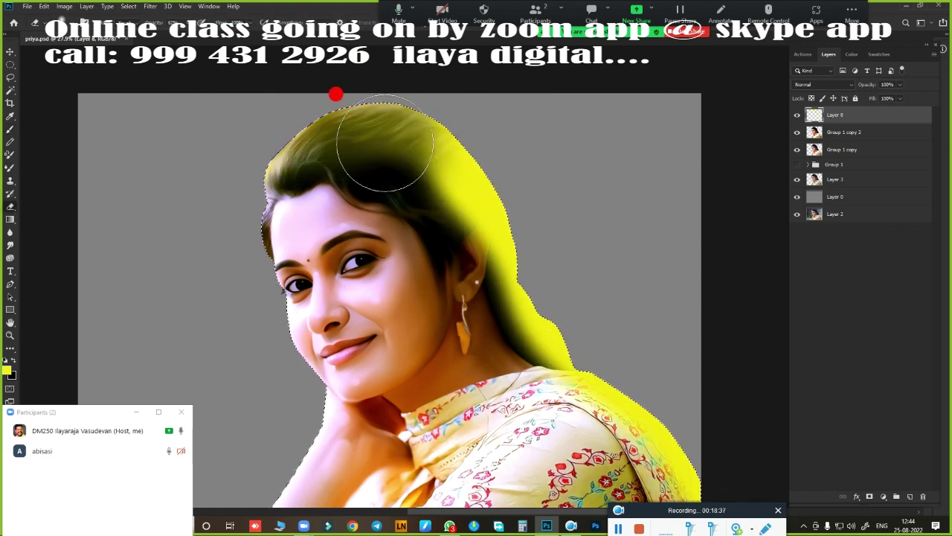
{"action": "key", "text": "ctrl+z"}
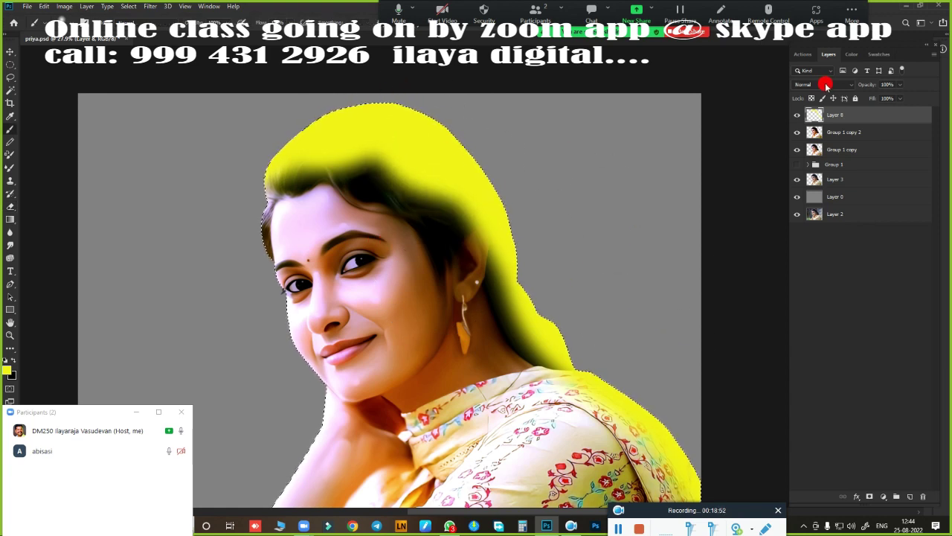
- Compare Layer 8 blend modes such as Lighten, then settle on Overlay
{"action": "left_click", "coordinate": [826, 85]}
{"action": "left_click", "coordinate": [816, 204]}
{"action": "left_click", "coordinate": [825, 87]}
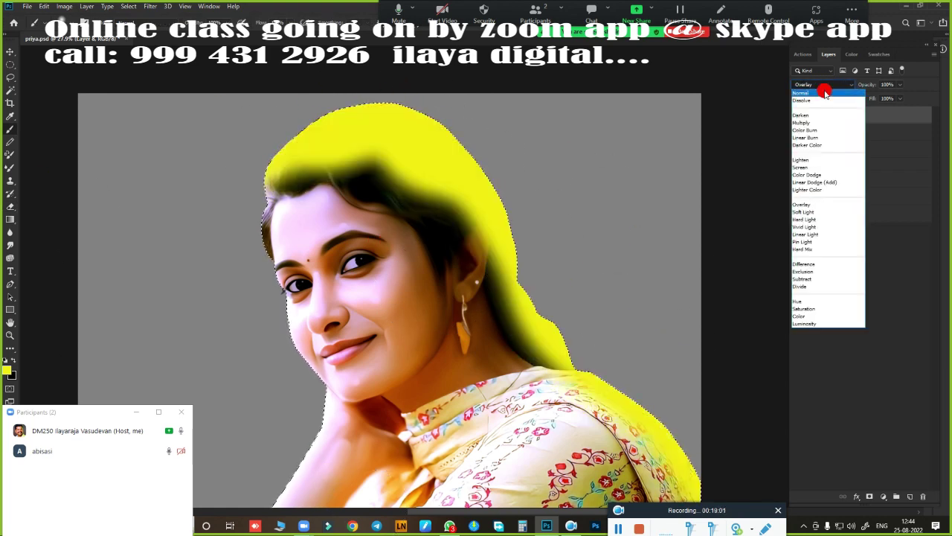
{"action": "left_click", "coordinate": [824, 92]}
{"action": "key", "text": "Down"}
{"action": "key", "text": "Down"}
{"action": "key", "text": "Down"}
{"action": "key", "text": "Down"}
{"action": "key", "text": "Down"}
{"action": "key", "text": "Down"}
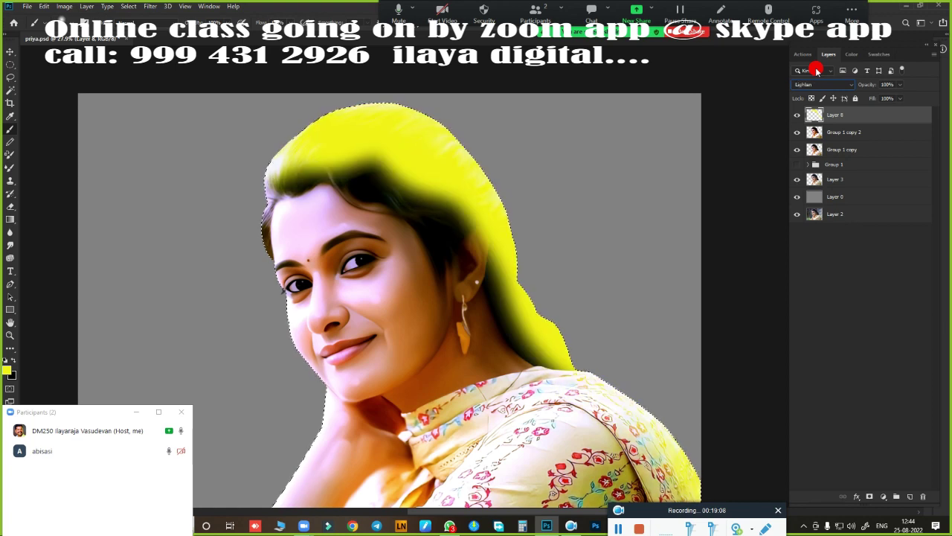
{"action": "key", "text": "Down"}
{"action": "key", "text": "Down"}
{"action": "key", "text": "Down"}
{"action": "key", "text": "Down"}
{"action": "key", "text": "Down"}
{"action": "key", "text": "Down"}
{"action": "key", "text": "Down"}
{"action": "key", "text": "Down"}
{"action": "key", "text": "Down"}
{"action": "key", "text": "Down"}
{"action": "key", "text": "Down"}
{"action": "key", "text": "Down"}
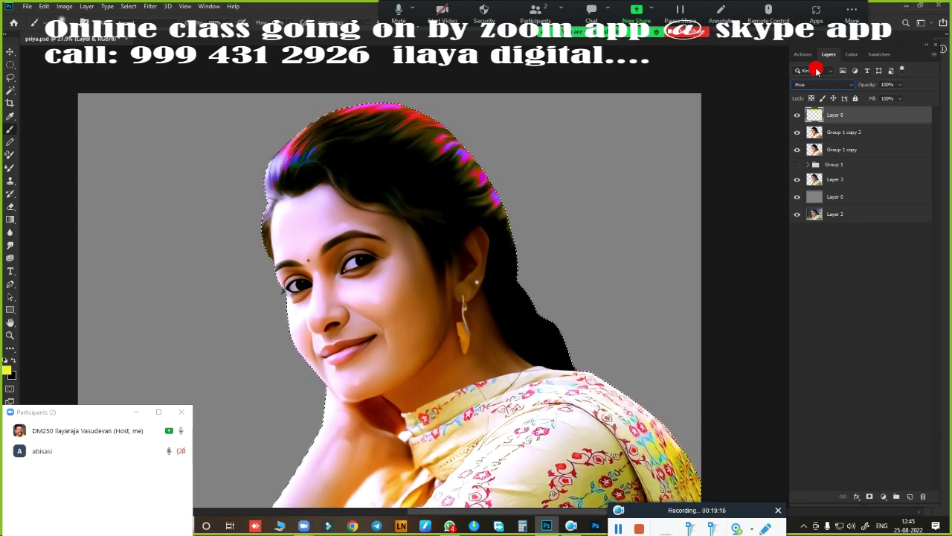
{"action": "left_click", "coordinate": [838, 87]}
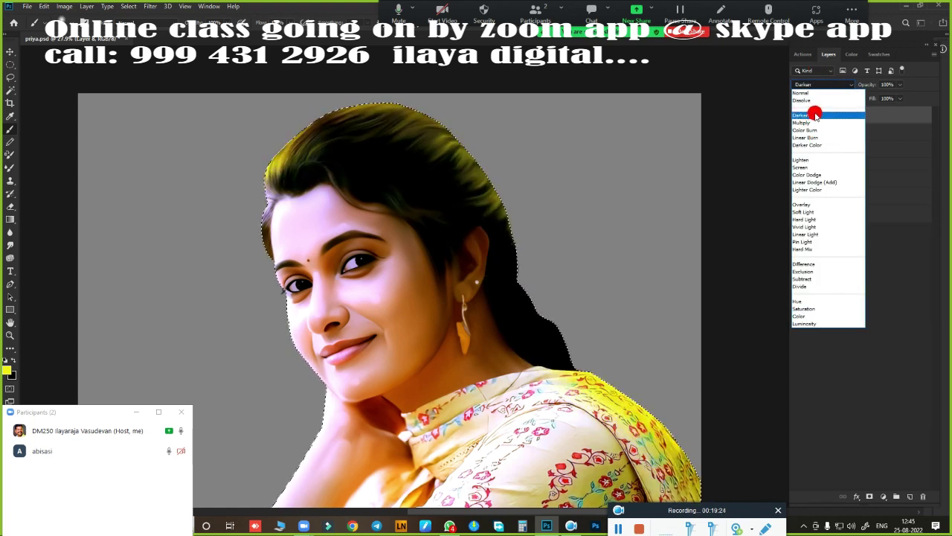
{"action": "left_click", "coordinate": [801, 204]}
{"action": "left_click", "coordinate": [822, 84]}
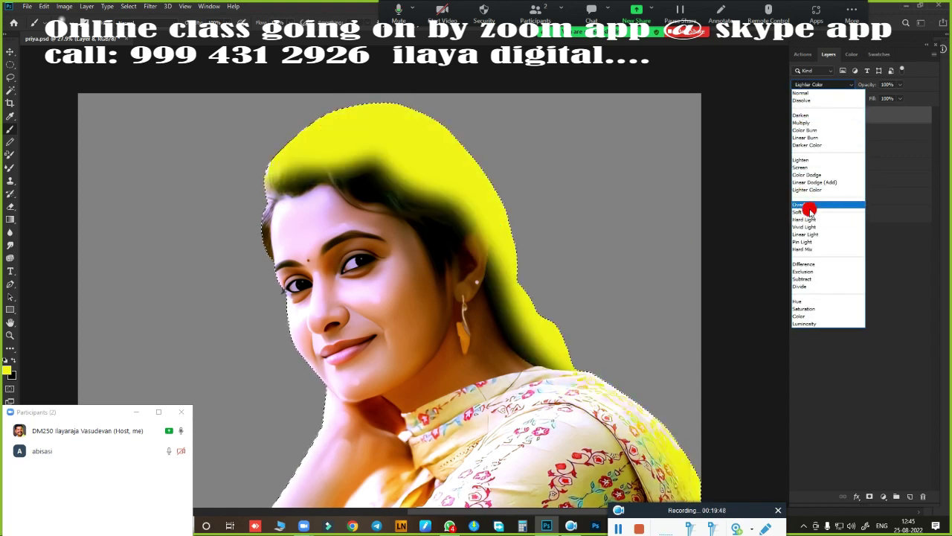
{"action": "left_click", "coordinate": [803, 204]}
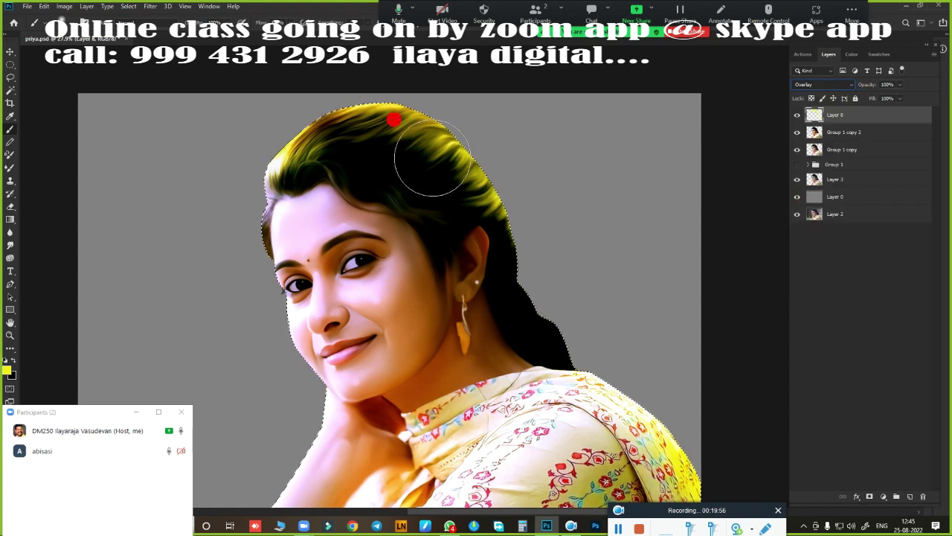
- Lower Layer 8's Fill to 47% to soften the hair tint
{"action": "scroll", "coordinate": [521, 313], "scroll_direction": "up", "scroll_amount": 2}
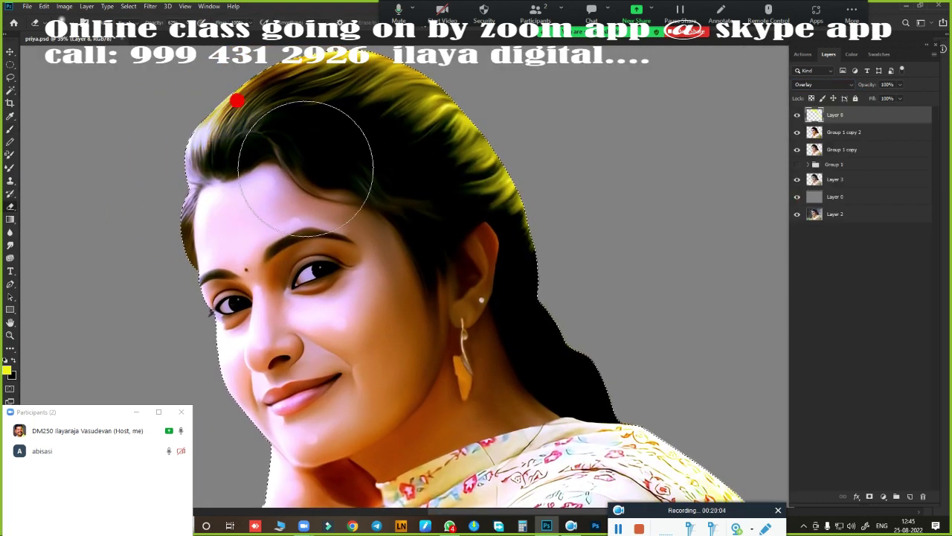
{"action": "scroll", "coordinate": [579, 239], "scroll_direction": "down", "scroll_amount": 2}
{"action": "mouse_move", "coordinate": [901, 98]}
{"action": "left_mouse_down"}
{"action": "mouse_move", "coordinate": [878, 109]}
{"action": "mouse_move", "coordinate": [906, 109]}
{"action": "left_mouse_up"}
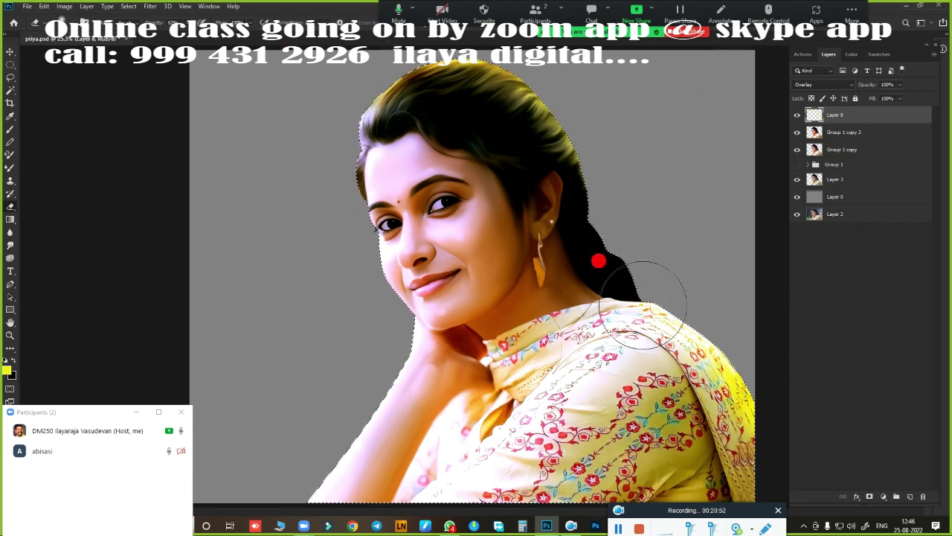
- Shift the hair tint's hue to about +140 for a deep teal-green
{"action": "key", "text": "ctrl+u"}
{"action": "mouse_move", "coordinate": [735, 123]}
{"action": "left_mouse_down"}
{"action": "mouse_move", "coordinate": [698, 128]}
{"action": "mouse_move", "coordinate": [774, 119]}
{"action": "left_mouse_up"}
{"action": "left_click_drag", "start_coordinate": [787, 116], "coordinate": [724, 121]}
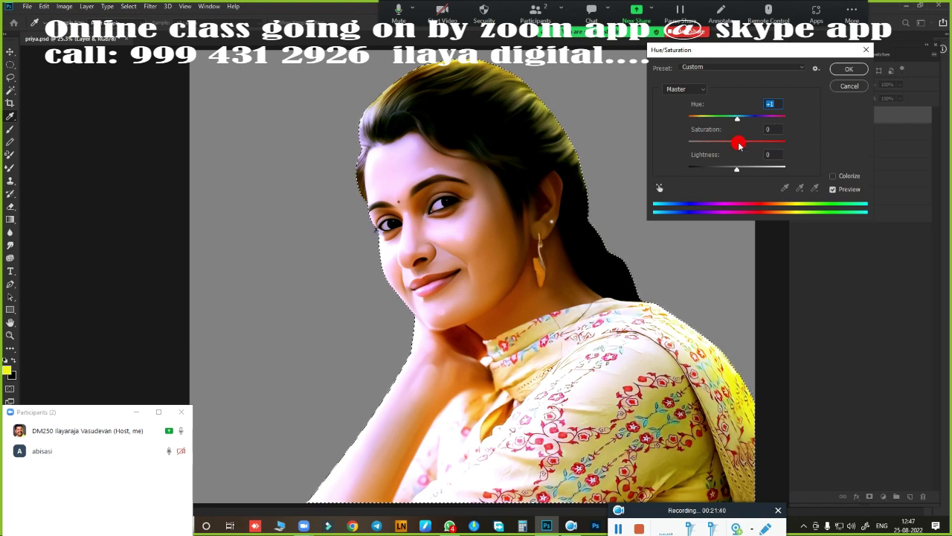
{"action": "mouse_move", "coordinate": [737, 119]}
{"action": "left_mouse_down"}
{"action": "mouse_move", "coordinate": [727, 132]}
{"action": "mouse_move", "coordinate": [779, 132]}
{"action": "left_mouse_up"}
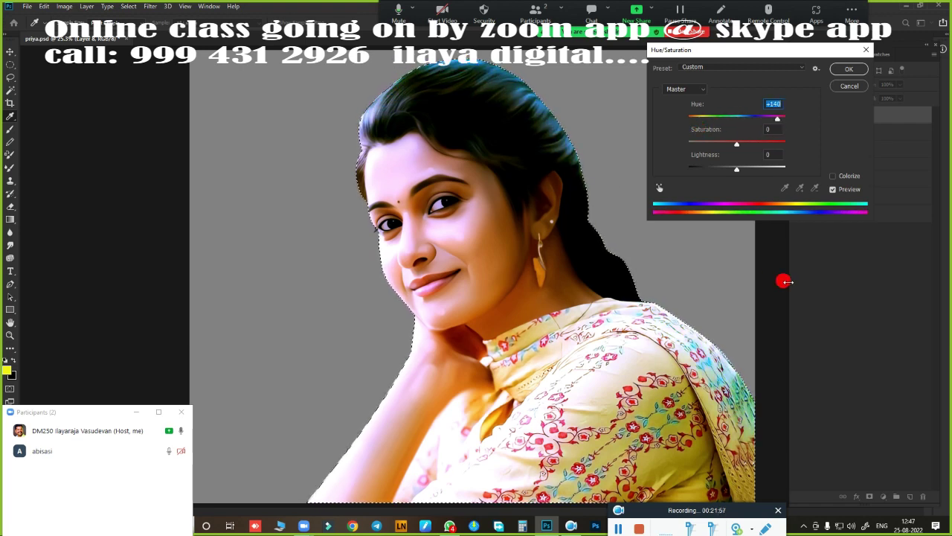
{"action": "left_click", "coordinate": [845, 69]}
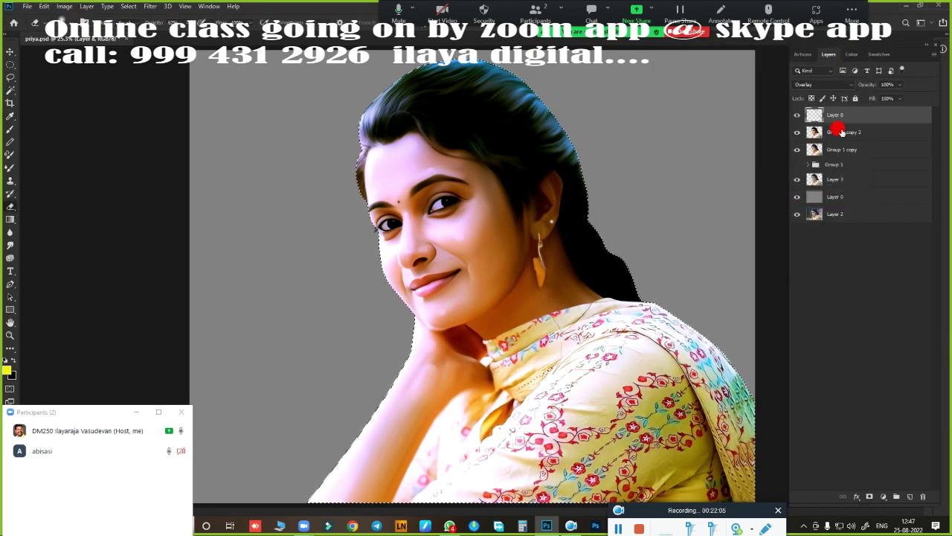
- Add Layer 9, deselect, and brush yellow over the left side of the hair
{"action": "left_click", "coordinate": [909, 496]}
{"action": "key", "text": "ctrl+d"}
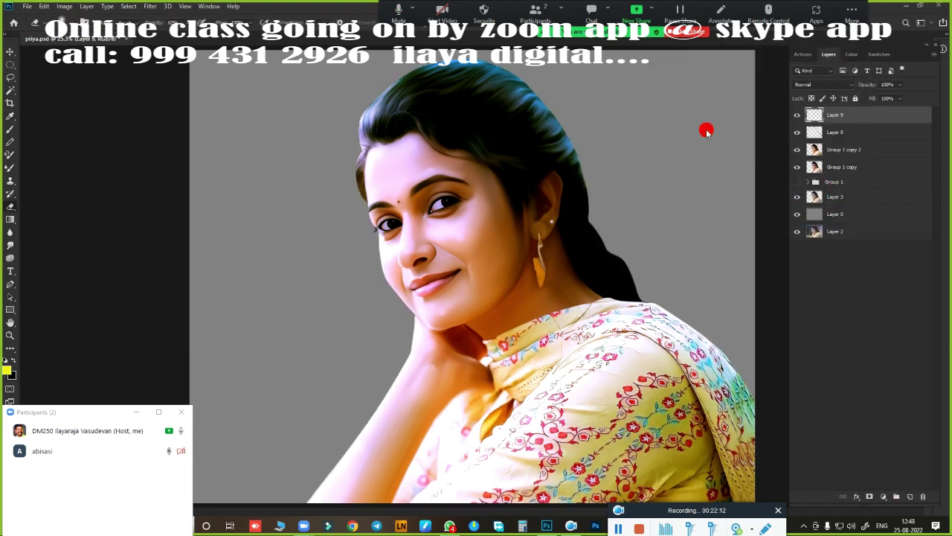
{"action": "key", "text": "b"}
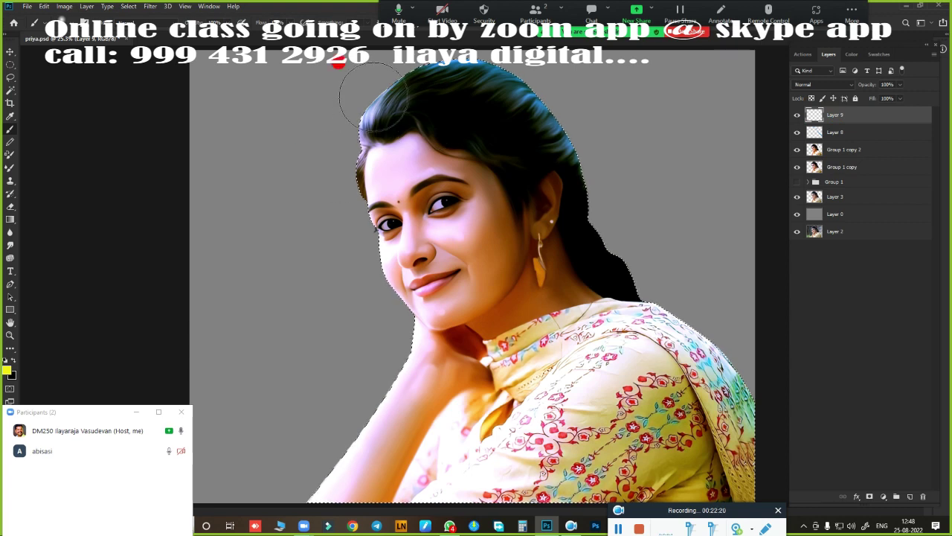
{"action": "mouse_move", "coordinate": [401, 97]}
{"action": "left_mouse_down"}
{"action": "mouse_move", "coordinate": [370, 251]}
{"action": "mouse_move", "coordinate": [308, 457]}
{"action": "mouse_move", "coordinate": [442, 312]}
{"action": "left_mouse_up"}
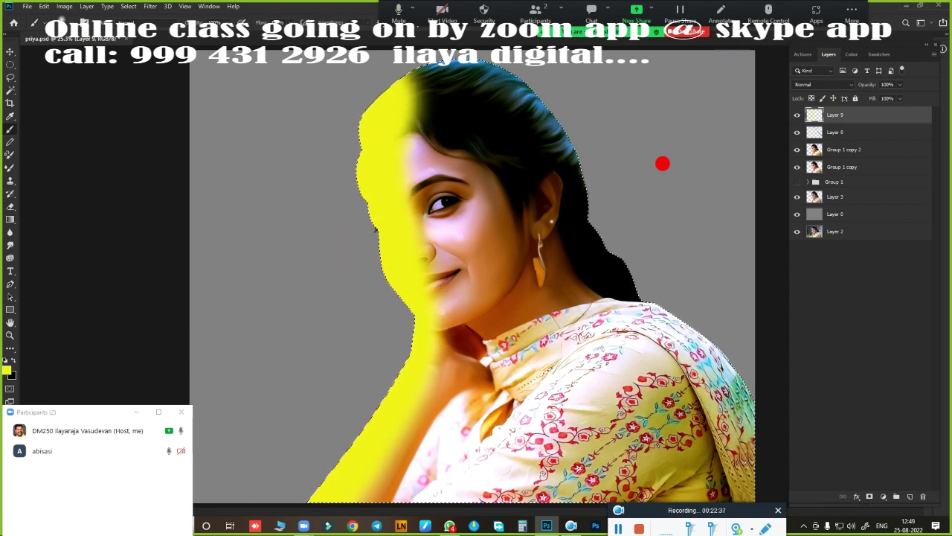
- Set the yellow paint to Overlay and erase it from the face and neck
{"action": "left_click", "coordinate": [822, 84]}
{"action": "left_click", "coordinate": [809, 197]}
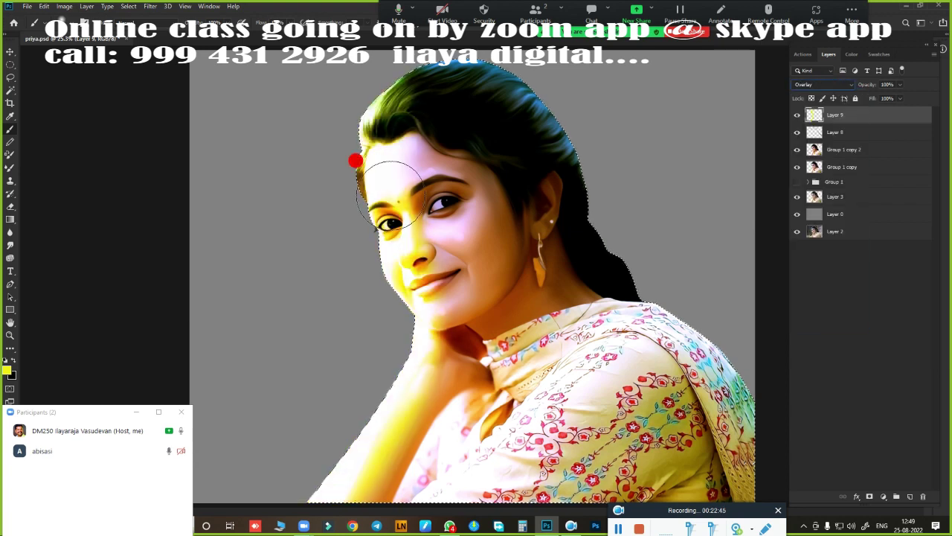
{"action": "left_click", "coordinate": [17, 230]}
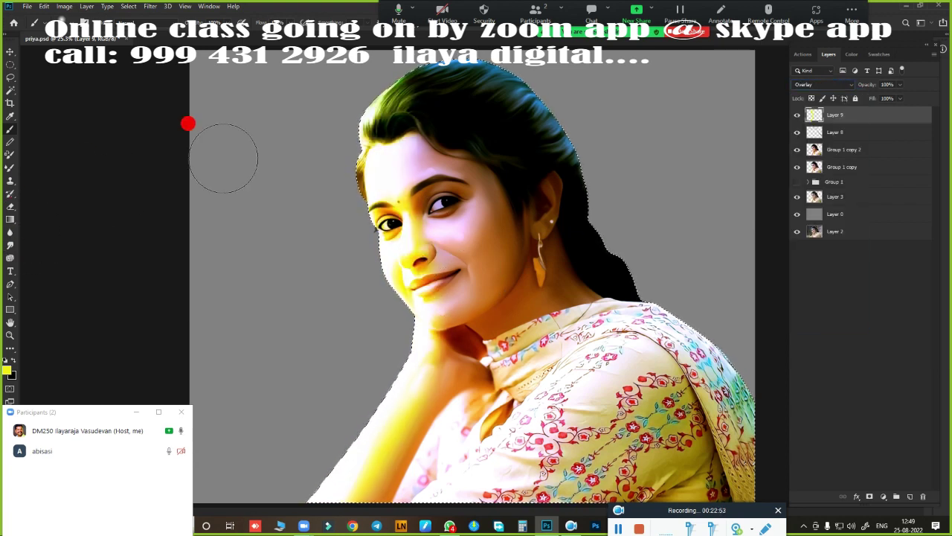
{"action": "mouse_move", "coordinate": [503, 250]}
{"action": "left_mouse_down"}
{"action": "mouse_move", "coordinate": [394, 149]}
{"action": "mouse_move", "coordinate": [436, 287]}
{"action": "mouse_move", "coordinate": [345, 490]}
{"action": "left_mouse_up"}
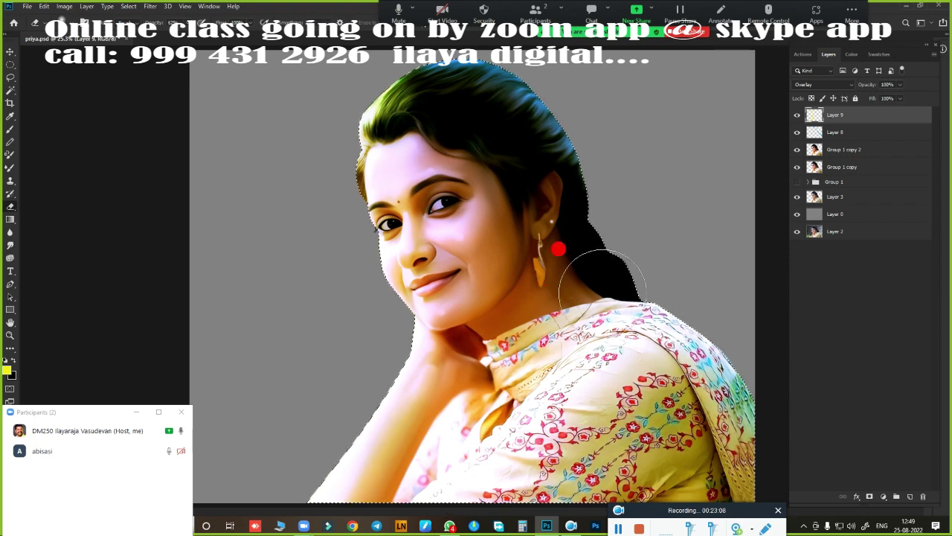
- Shift Layer 9's glow hue toward magenta-red
{"action": "key", "text": "ctrl+u"}
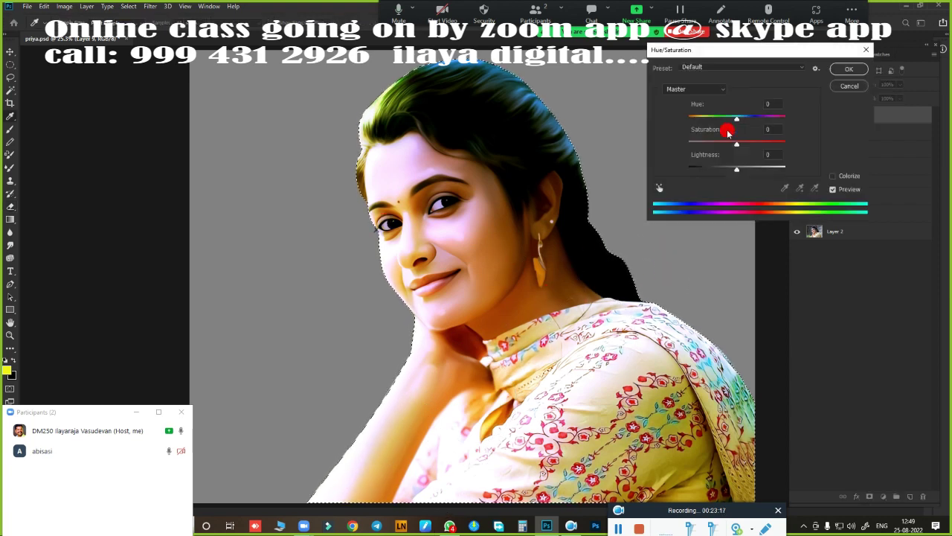
{"action": "mouse_move", "coordinate": [736, 119]}
{"action": "left_mouse_down"}
{"action": "mouse_move", "coordinate": [692, 130]}
{"action": "mouse_move", "coordinate": [714, 129]}
{"action": "left_mouse_up"}
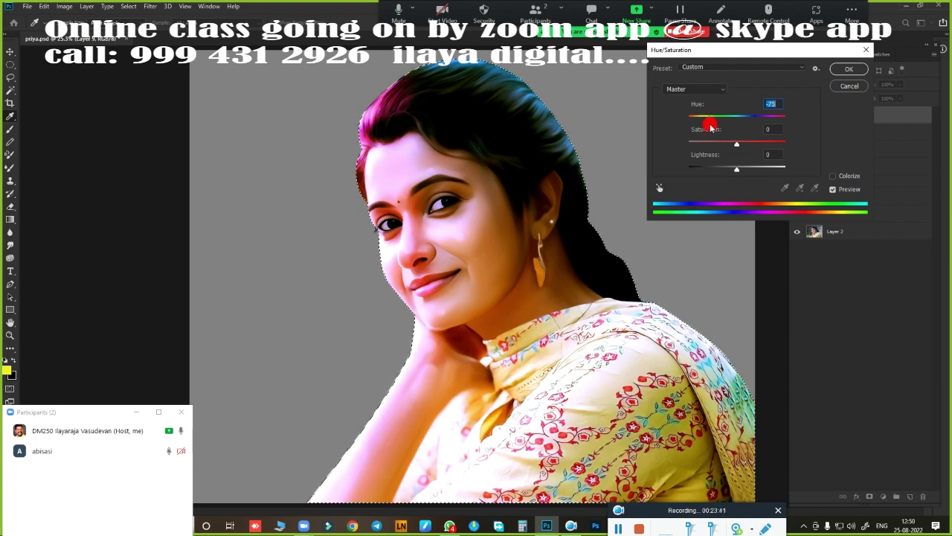
{"action": "key", "text": "Return"}
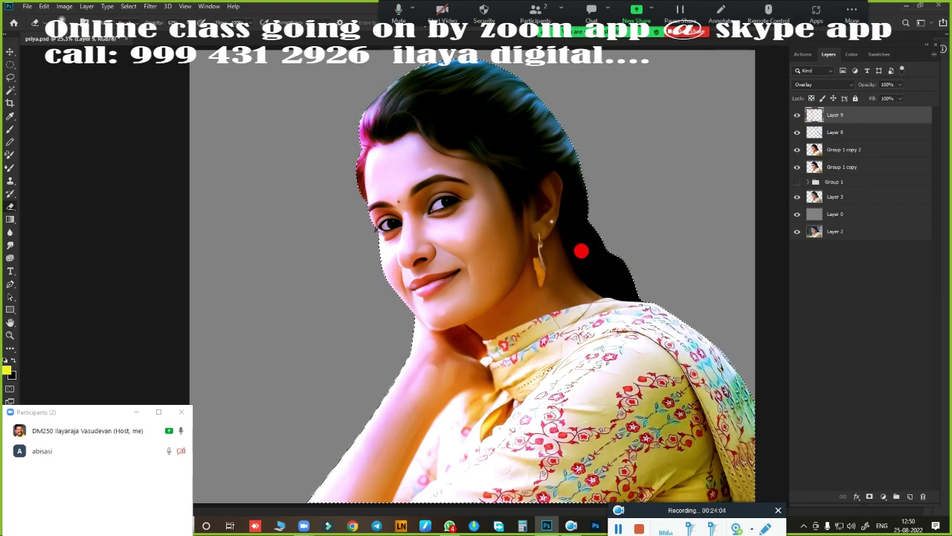
- Pick a yellow foreground and paint it over the top of the hair
{"action": "left_click", "coordinate": [7, 366]}
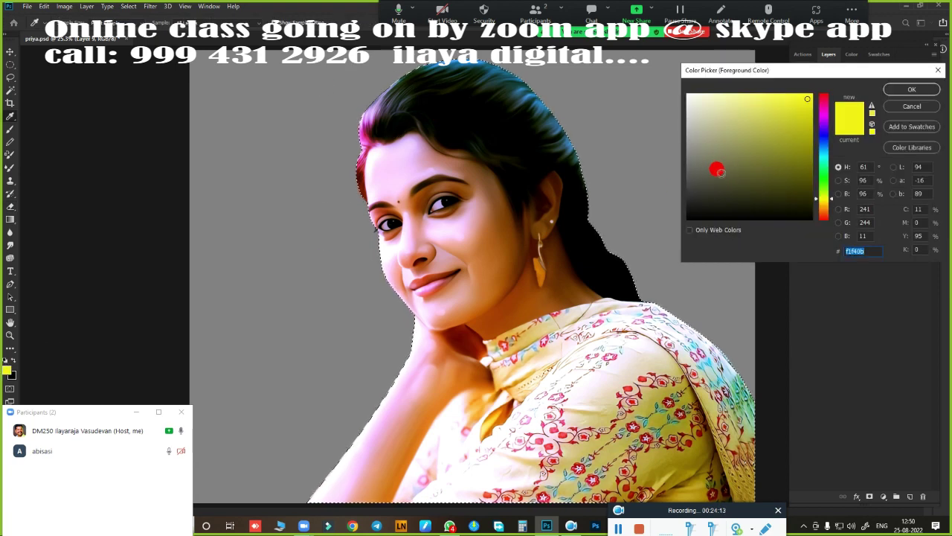
{"action": "left_click", "coordinate": [911, 89]}
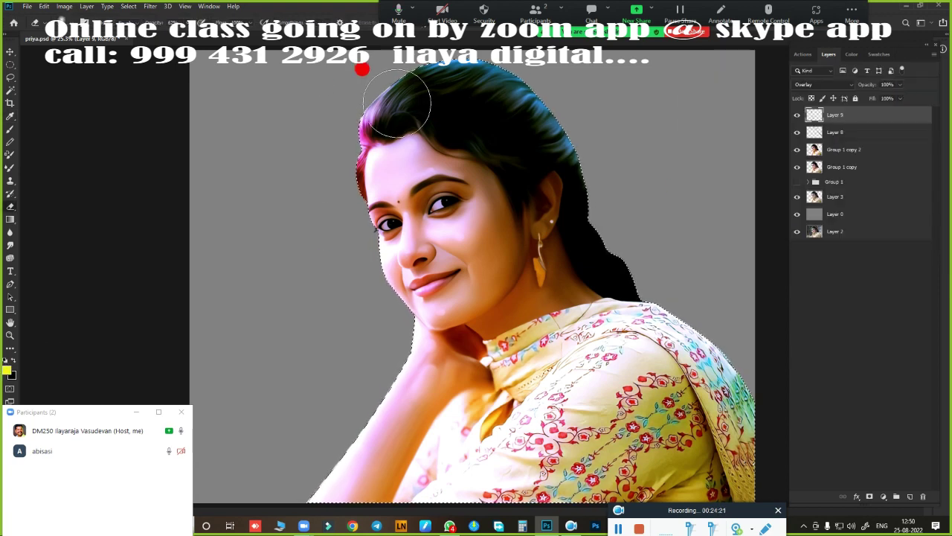
{"action": "key", "text": "alt+bracketleft"}
{"action": "key", "text": "alt+bracketleft"}
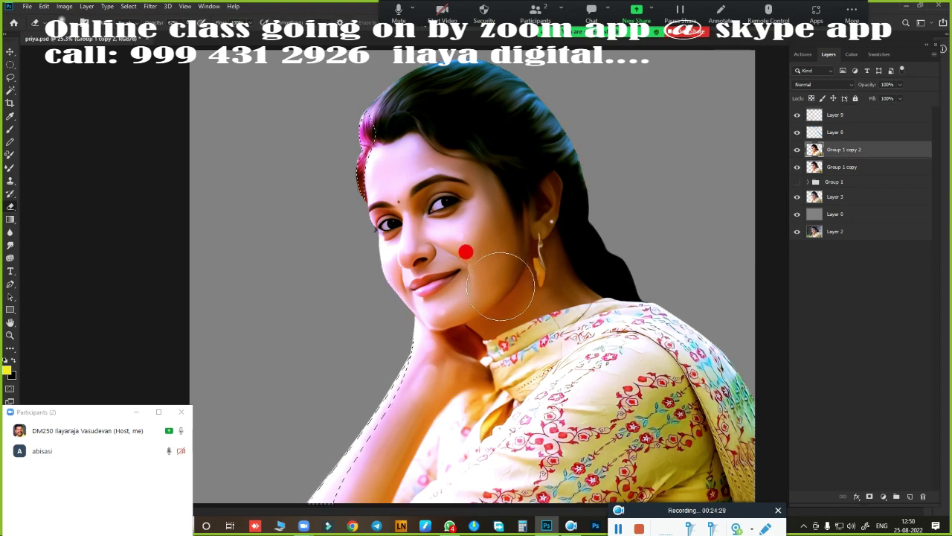
{"action": "left_click", "coordinate": [852, 116]}
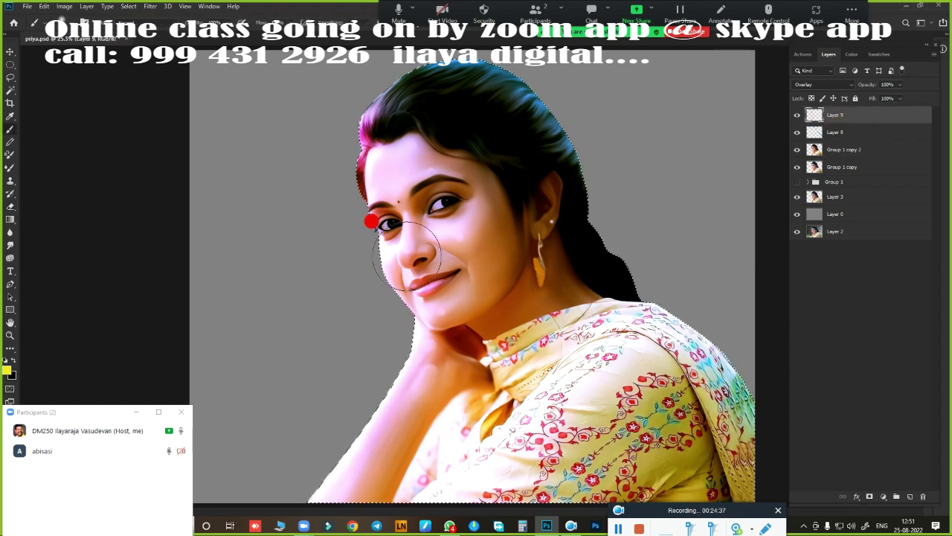
{"action": "left_click_drag", "start_coordinate": [383, 160], "coordinate": [406, 90]}
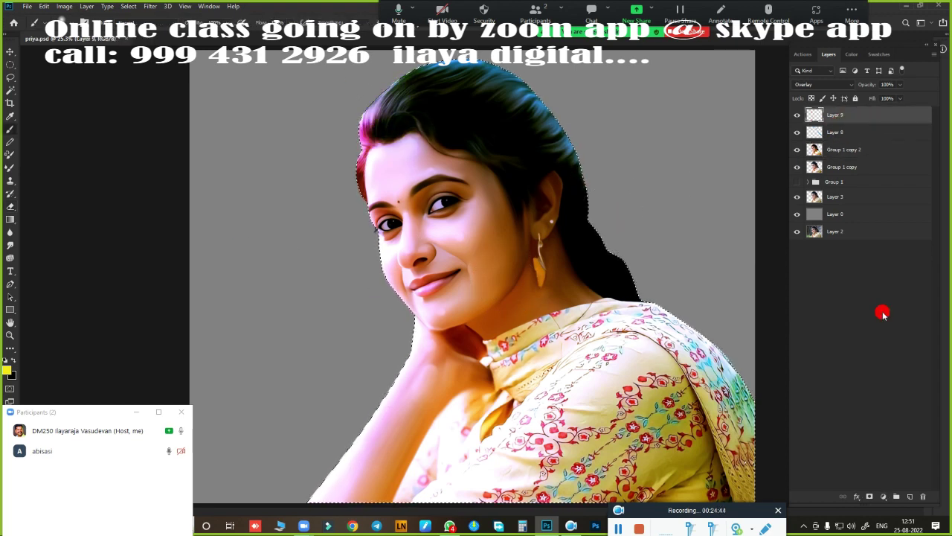
{"action": "left_click", "coordinate": [909, 496]}
- Set the new layer's blend mode to Overlay and undo the forehead paint
{"action": "left_click", "coordinate": [824, 84]}
{"action": "left_click", "coordinate": [822, 84]}
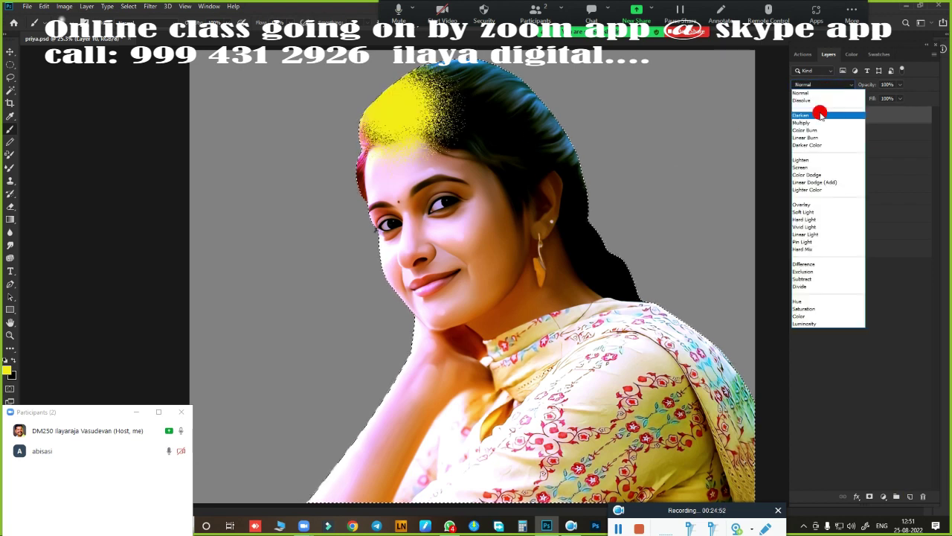
{"action": "left_click", "coordinate": [799, 180]}
{"action": "key", "text": "ctrl+z"}
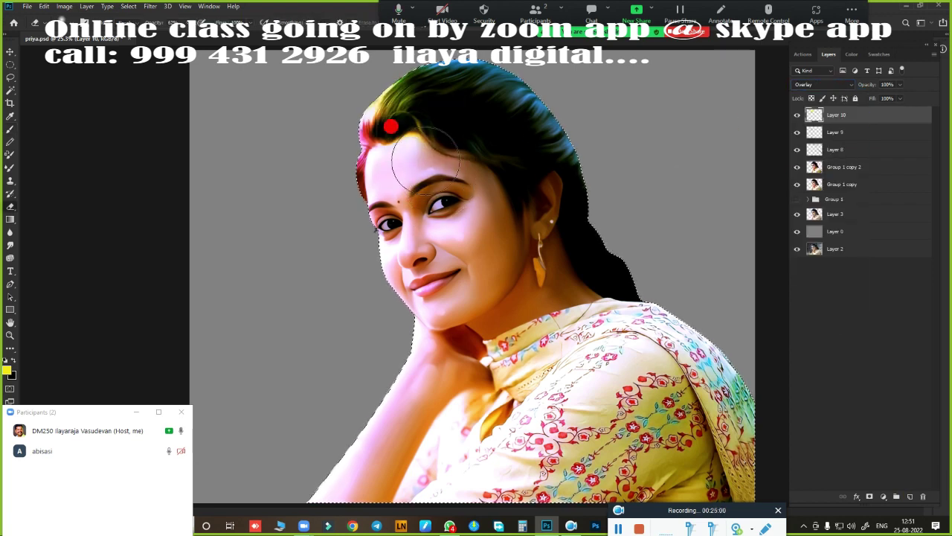
- Shift the overlay layer's hue to +11 and zoom out to fit the portrait
{"action": "key", "text": "ctrl+u"}
{"action": "left_click_drag", "start_coordinate": [737, 116], "coordinate": [744, 121]}
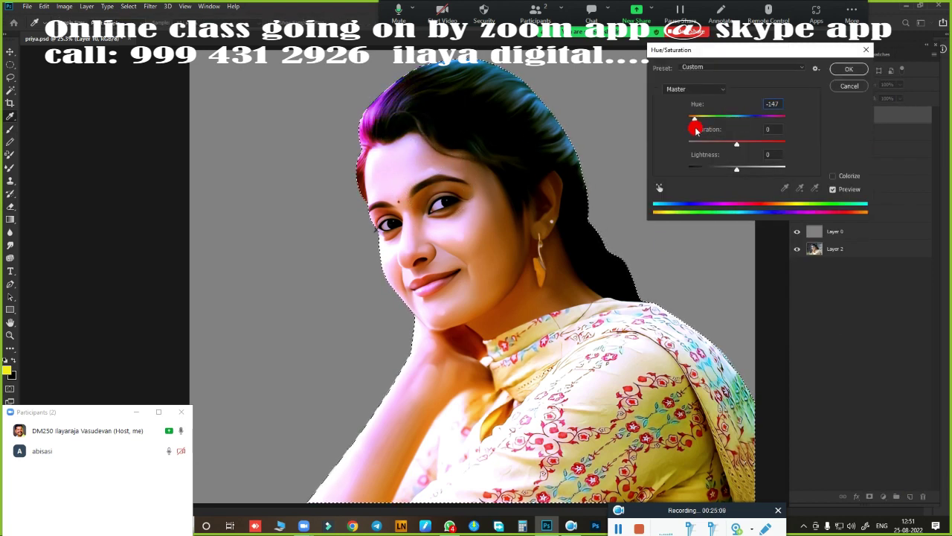
{"action": "left_click", "coordinate": [836, 69]}
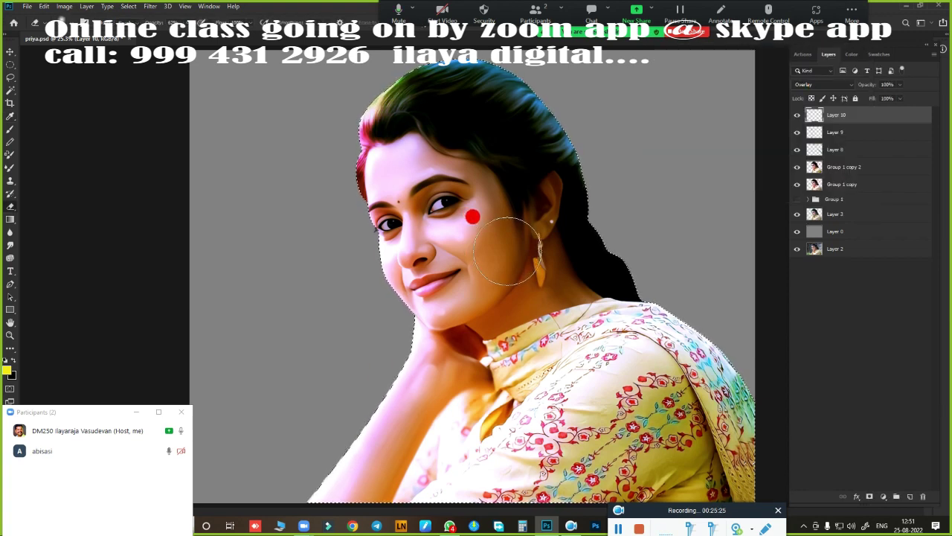
{"action": "key", "text": "ctrl+minus"}
- Group Layers 8, 9 and 10 into Group 2
{"action": "left_click", "coordinate": [843, 134], "text": "shift"}
{"action": "left_click", "coordinate": [848, 151], "text": "shift"}
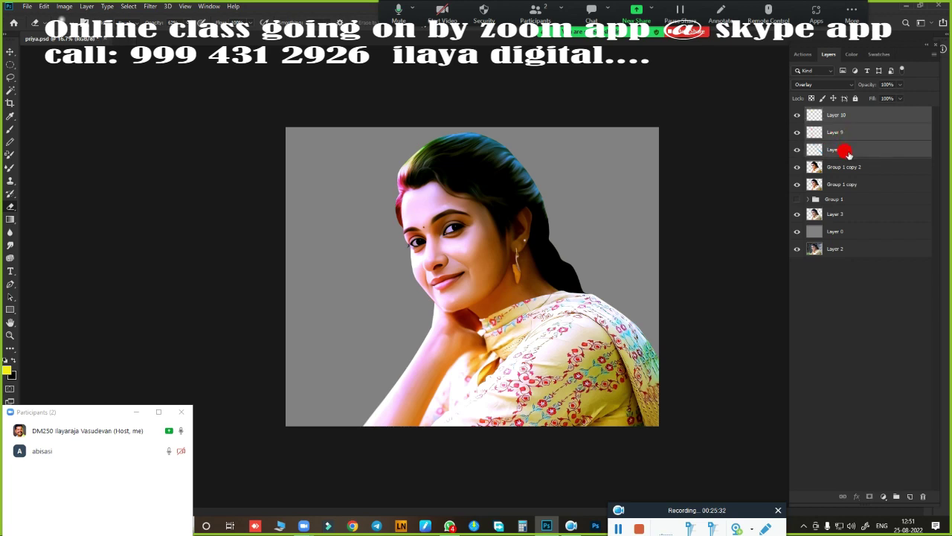
{"action": "key", "text": "ctrl+g"}
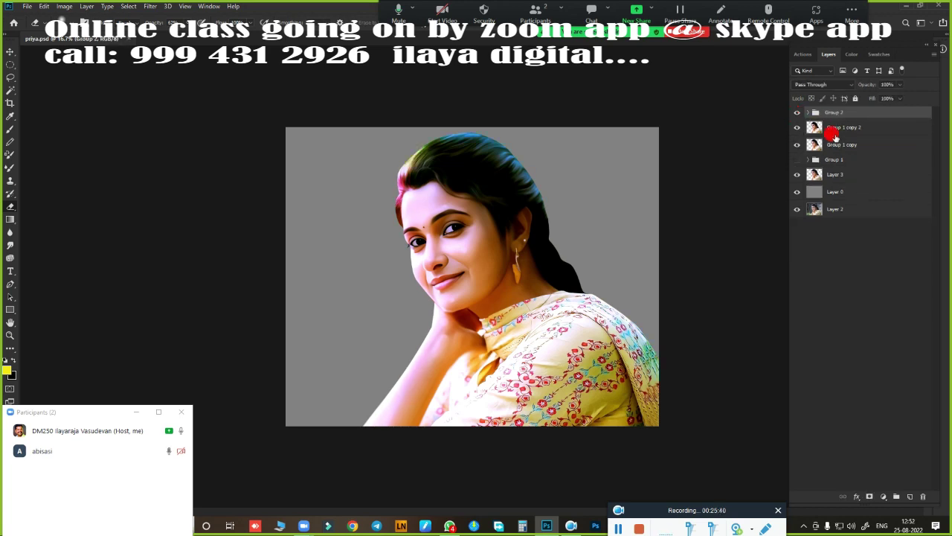
- Stamp the visible portrait into merged Layer 11 and restore the other layers' visibility
{"action": "left_click_drag", "start_coordinate": [797, 193], "coordinate": [797, 210]}
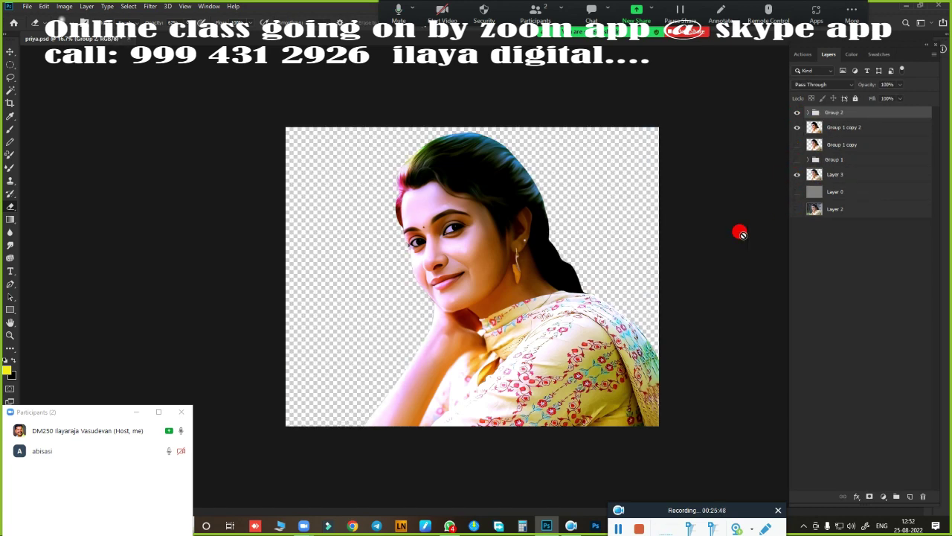
{"action": "key", "text": "ctrl+shift+alt+e"}
{"action": "left_click_drag", "start_coordinate": [796, 131], "coordinate": [799, 212]}
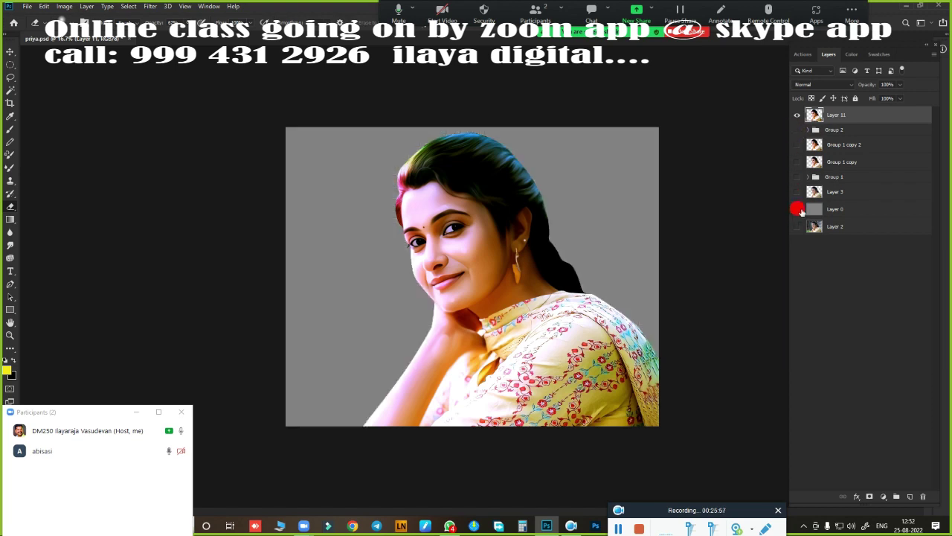
{"action": "left_click", "coordinate": [797, 191]}
{"action": "left_click", "coordinate": [797, 115]}
{"action": "scroll", "coordinate": [605, 219], "scroll_direction": "up", "scroll_amount": 3}
{"action": "scroll", "coordinate": [606, 219], "scroll_direction": "down", "scroll_amount": 2}
{"action": "scroll", "coordinate": [620, 255], "scroll_direction": "down", "scroll_amount": 1}
{"action": "scroll", "coordinate": [620, 224], "scroll_direction": "up", "scroll_amount": 2}
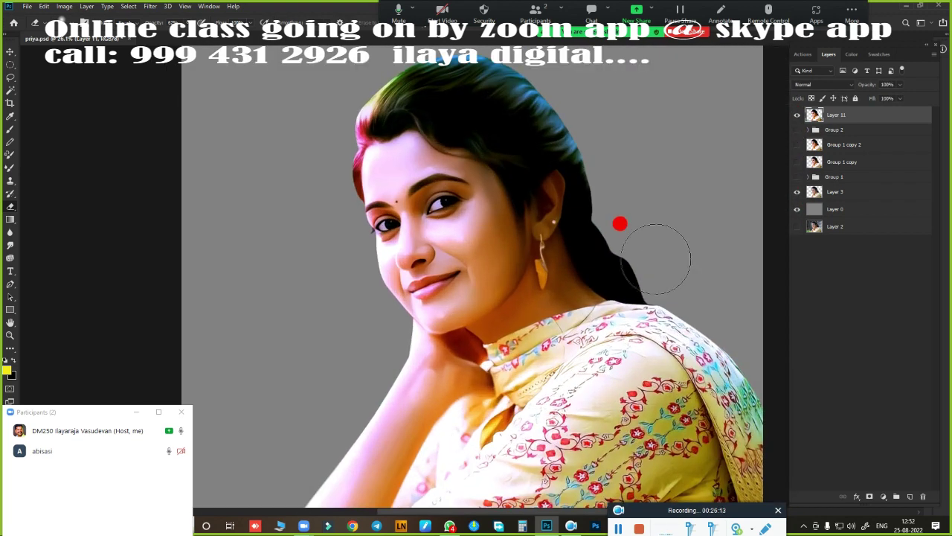
{"action": "key", "text": "ctrl+m"}
- Apply a Blue-channel curve and a Color Balance with highlights blue +17
{"action": "key", "text": "alt+5"}
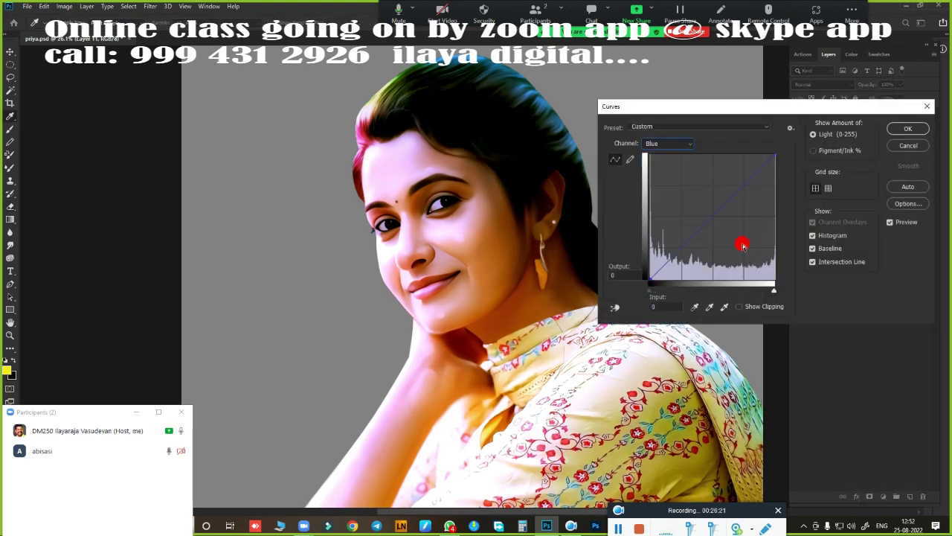
{"action": "left_click", "coordinate": [891, 128]}
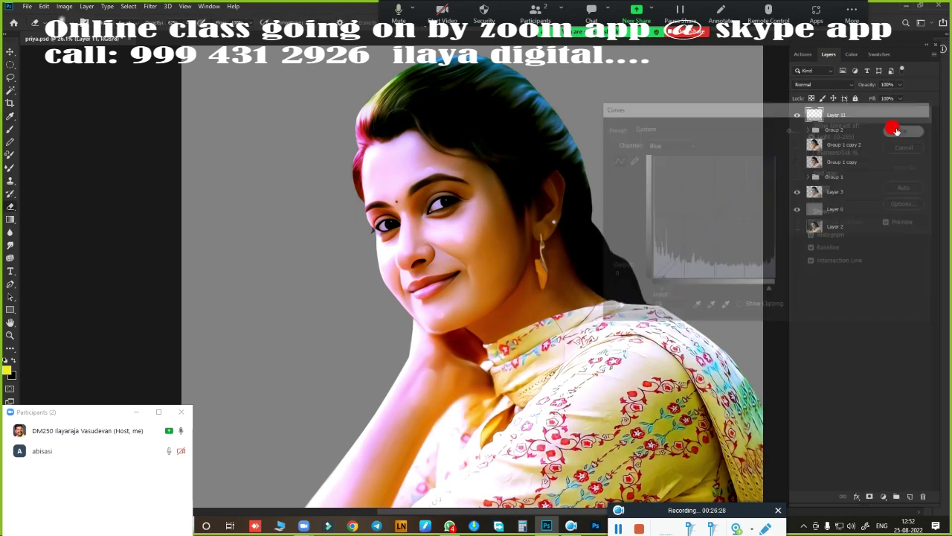
{"action": "key", "text": "ctrl+b"}
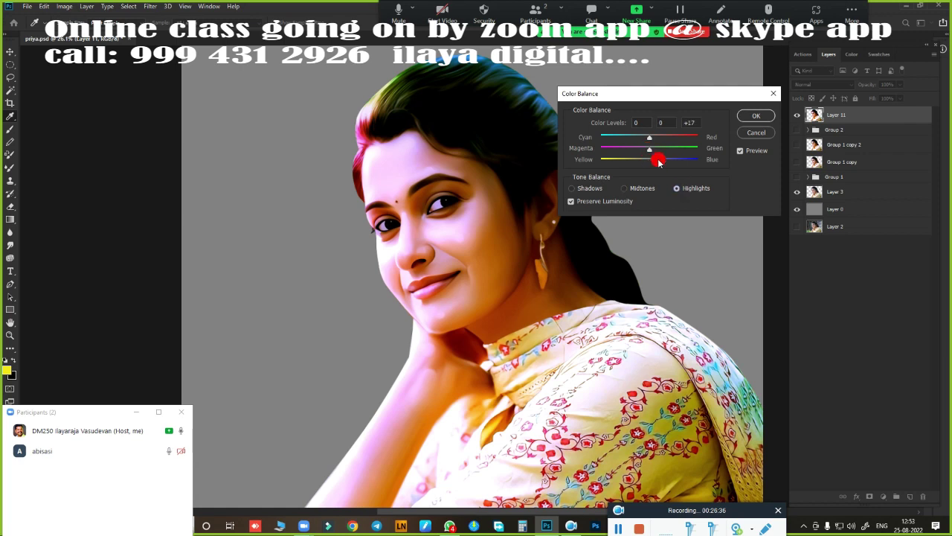
{"action": "key", "text": "Return"}
{"action": "key", "text": "ctrl+minus"}
- Preview a Saturation +2 boost in Hue/Saturation on Layer 11
{"action": "key", "text": "ctrl+u"}
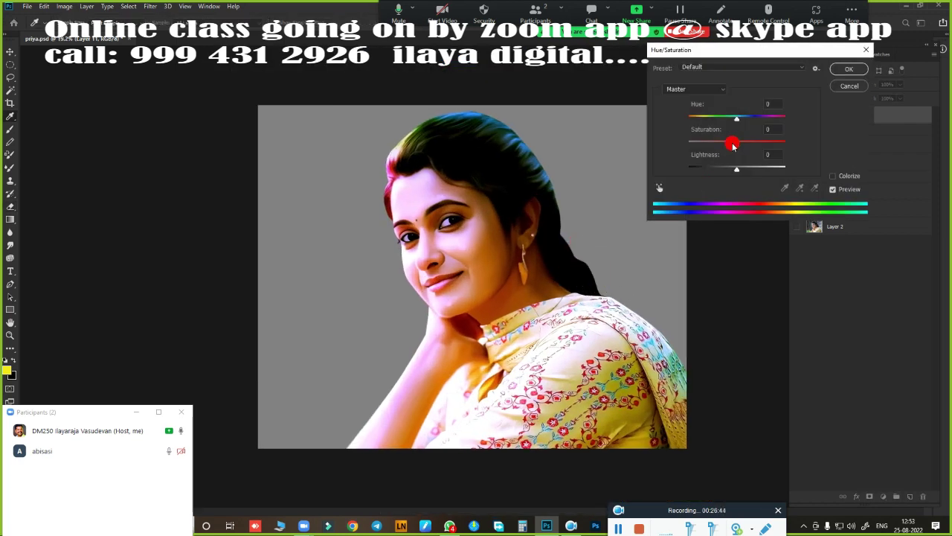
{"action": "left_click_drag", "start_coordinate": [732, 146], "coordinate": [739, 153]}
{"action": "key", "text": "ctrl+plus"}
{"action": "key", "text": "ctrl+plus"}
{"action": "mouse_move", "coordinate": [737, 144]}
{"action": "left_mouse_down"}
{"action": "mouse_move", "coordinate": [712, 143]}
{"action": "mouse_move", "coordinate": [692, 171]}
{"action": "mouse_move", "coordinate": [742, 151]}
{"action": "left_mouse_up"}
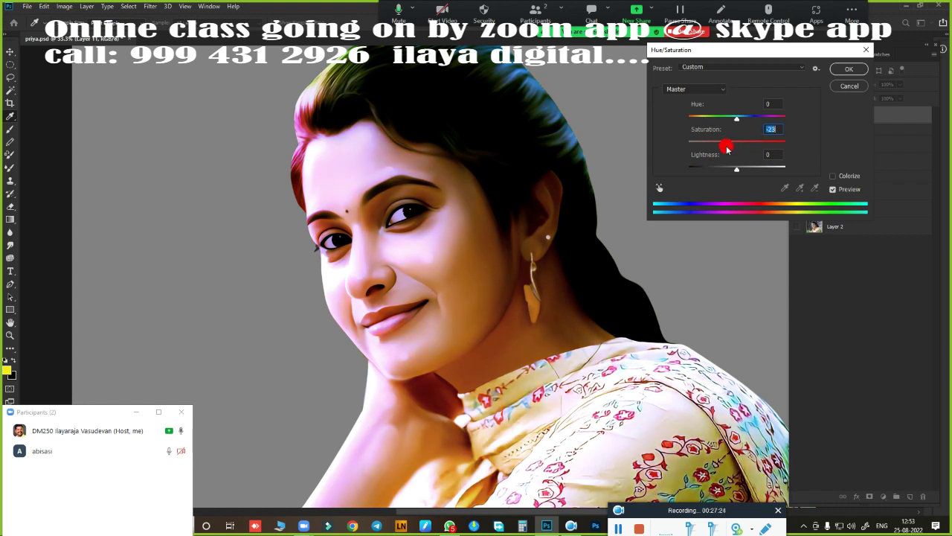
{"action": "mouse_move", "coordinate": [710, 152]}
{"action": "left_mouse_down"}
{"action": "mouse_move", "coordinate": [672, 157]}
{"action": "mouse_move", "coordinate": [737, 143]}
{"action": "mouse_move", "coordinate": [725, 123]}
{"action": "mouse_move", "coordinate": [692, 127]}
{"action": "mouse_move", "coordinate": [782, 121]}
{"action": "mouse_move", "coordinate": [736, 119]}
{"action": "left_mouse_up"}
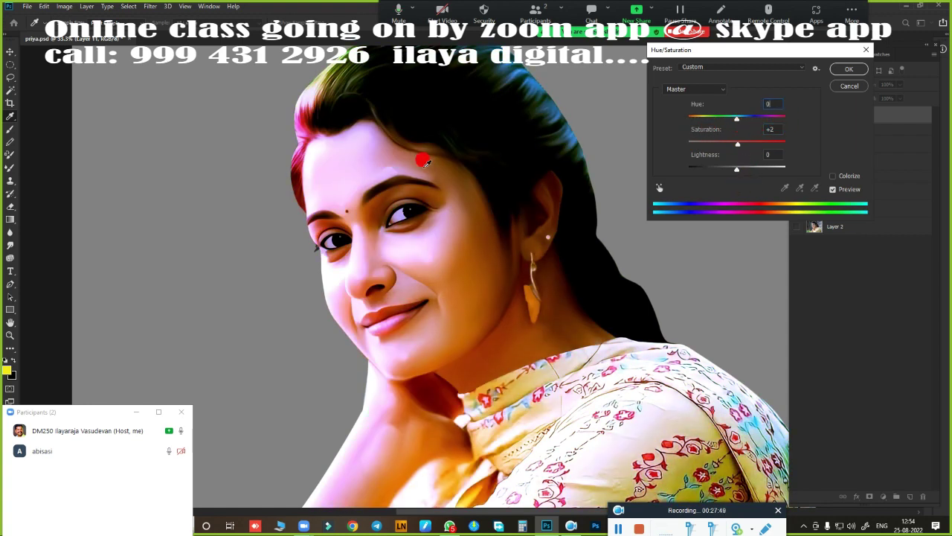
- Apply the Hue/Saturation, lasso the lips, feather them and copy to a new layer
{"action": "left_click", "coordinate": [849, 68]}
{"action": "scroll", "coordinate": [425, 266], "scroll_direction": "up", "scroll_amount": 3}
{"action": "scroll", "coordinate": [320, 186], "scroll_direction": "up", "scroll_amount": 3}
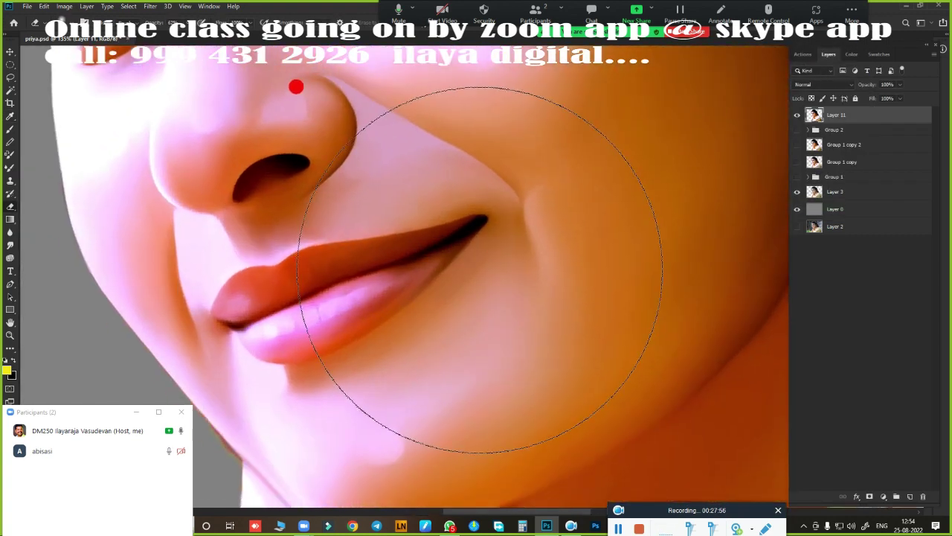
{"action": "left_click_drag", "start_coordinate": [369, 235], "coordinate": [357, 341]}
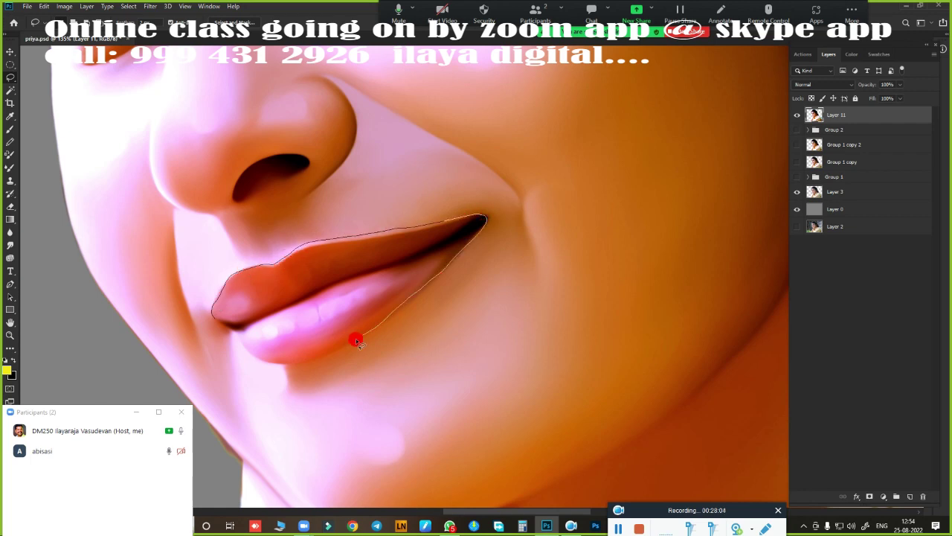
{"action": "left_click_drag", "start_coordinate": [218, 322], "coordinate": [221, 326]}
{"action": "key", "text": "shift+F6"}
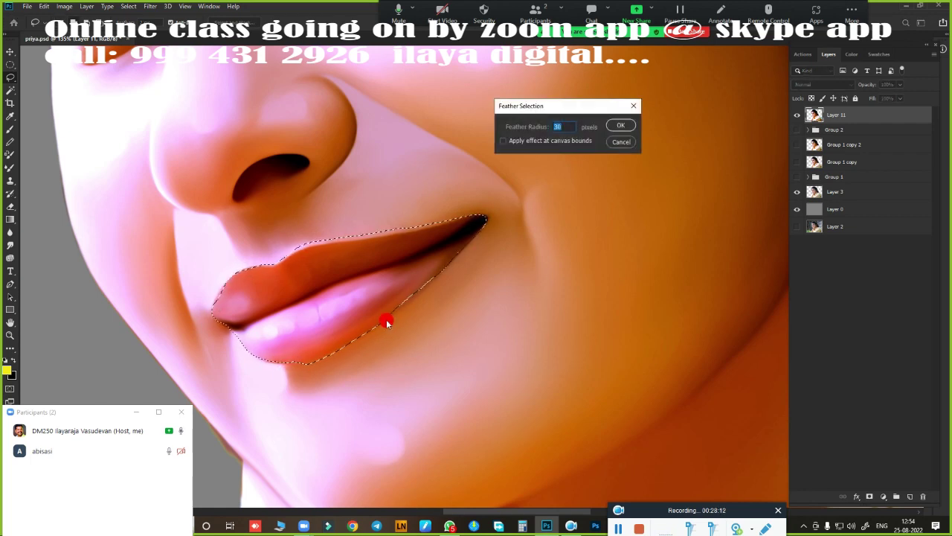
{"action": "key", "text": "Return"}
{"action": "key", "text": "ctrl+j"}
{"action": "left_click", "coordinate": [796, 132]}
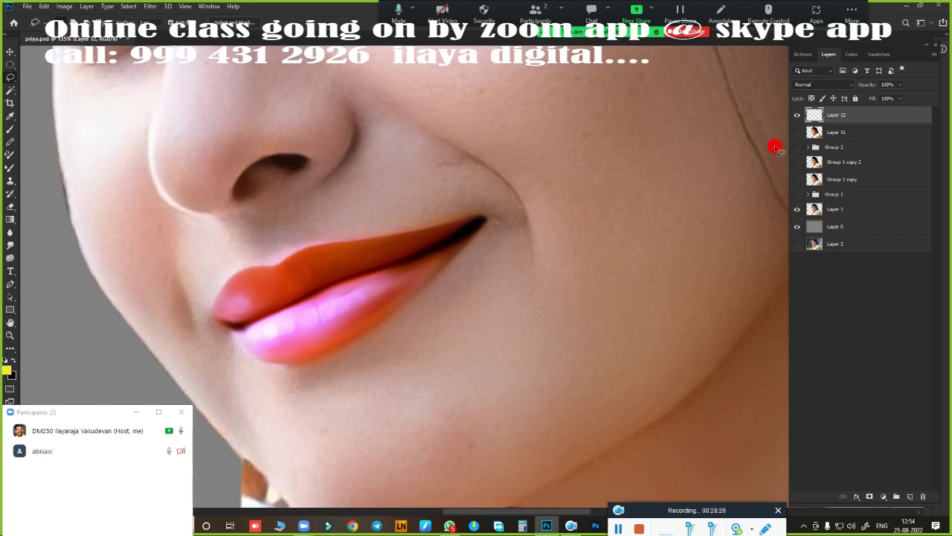
- Undo the lip copy, re-feather the selection and copy it again, checking with Layer 11 hidden
{"action": "key", "text": "ctrl+z"}
{"action": "key", "text": "ctrl+shift+z"}
{"action": "key", "text": "ctrl+z"}
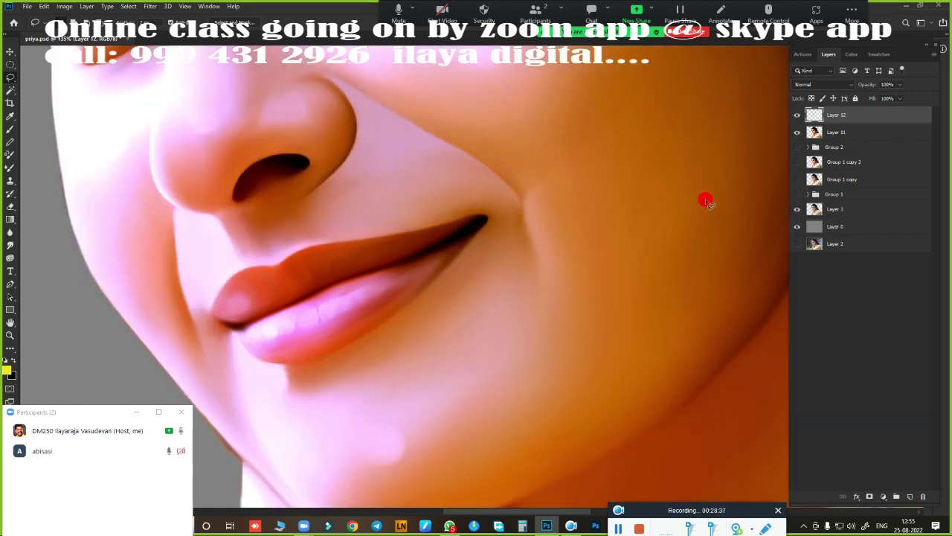
{"action": "key", "text": "ctrl+z"}
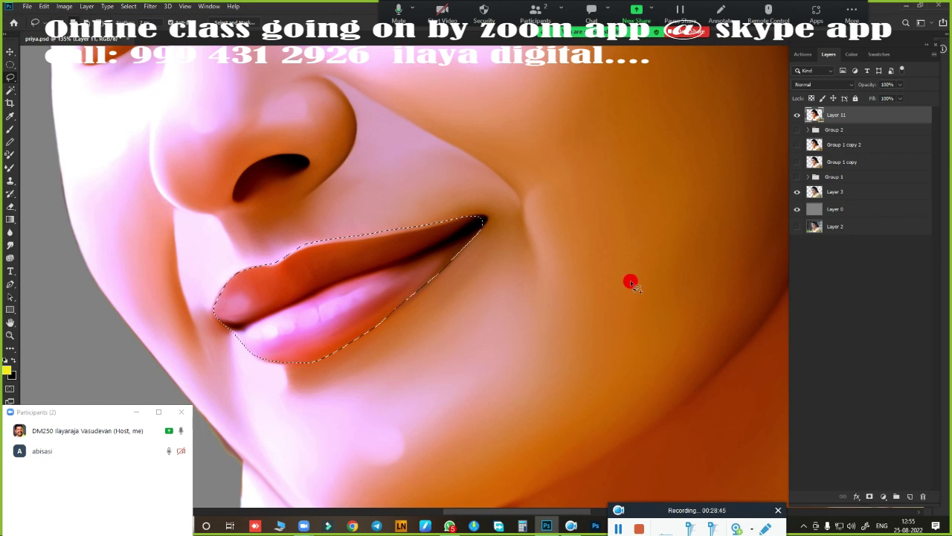
{"action": "key", "text": "shift+F6"}
{"action": "key", "text": "Return"}
{"action": "key", "text": "ctrl+j"}
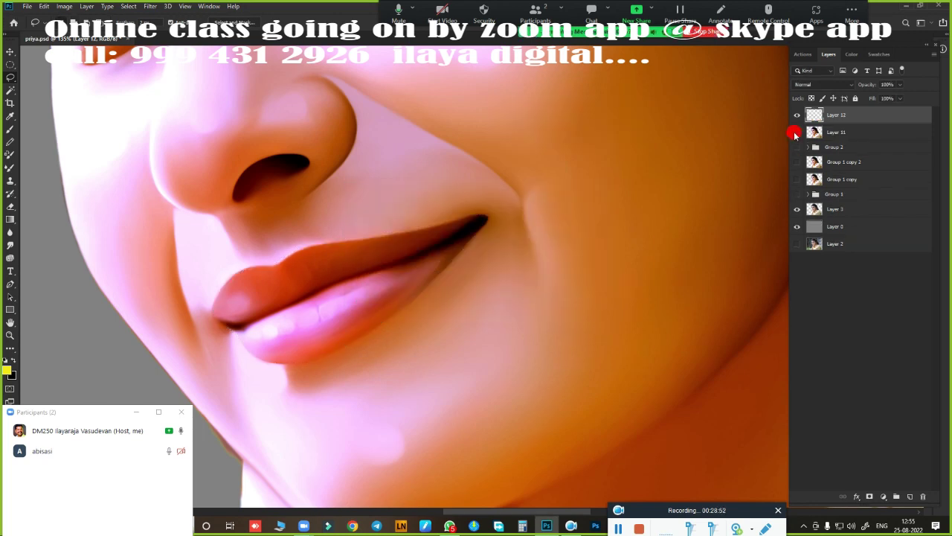
{"action": "left_click", "coordinate": [797, 131]}
{"action": "scroll", "coordinate": [456, 298], "scroll_direction": "up", "scroll_amount": 3}
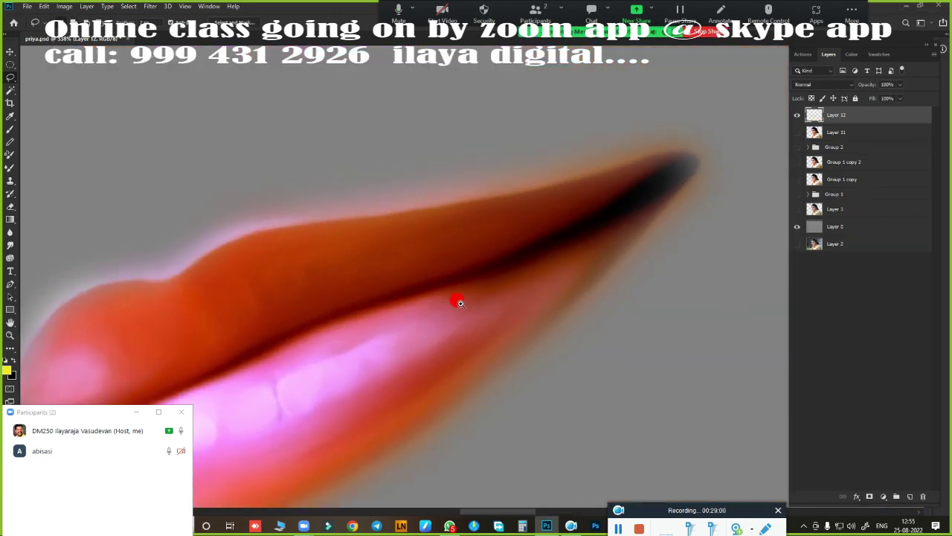
{"action": "scroll", "coordinate": [456, 297], "scroll_direction": "down", "scroll_amount": 3}
{"action": "left_click", "coordinate": [796, 132]}
- Re-feather the lip selection once more and copy it, hiding face layers to check edges
{"action": "key", "text": "ctrl+z"}
{"action": "key", "text": "shift+F6"}
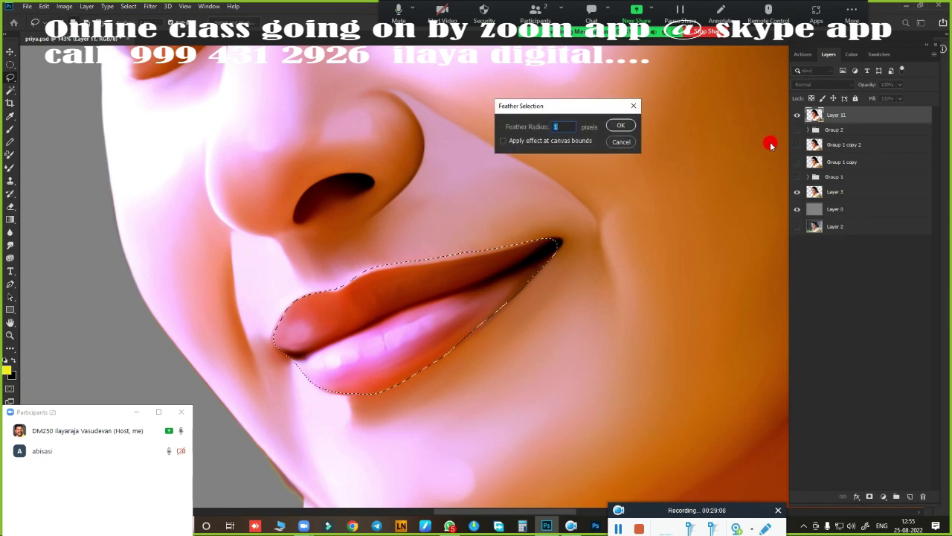
{"action": "key", "text": "Escape"}
{"action": "key", "text": "shift+F6"}
{"action": "key", "text": "Return"}
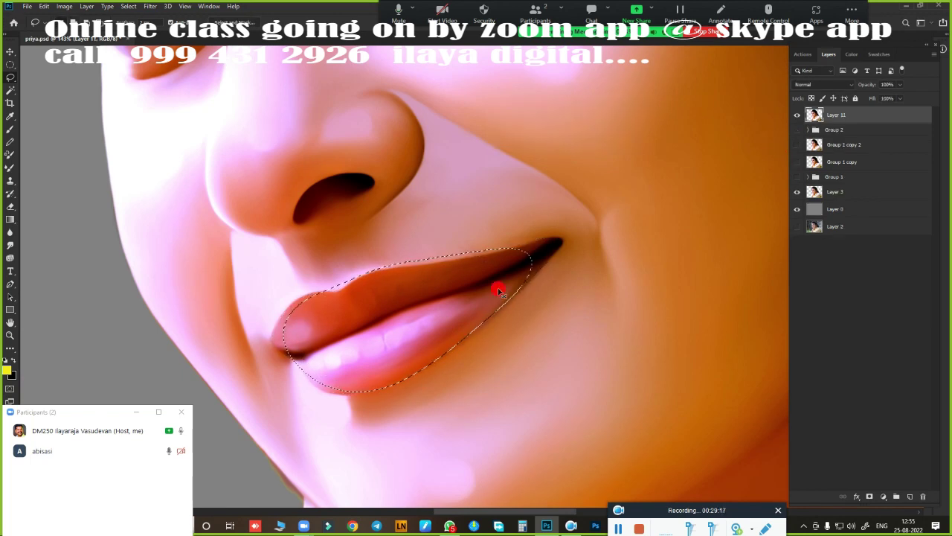
{"action": "key", "text": "ctrl+j"}
{"action": "left_click", "coordinate": [796, 132]}
{"action": "left_click", "coordinate": [797, 209]}
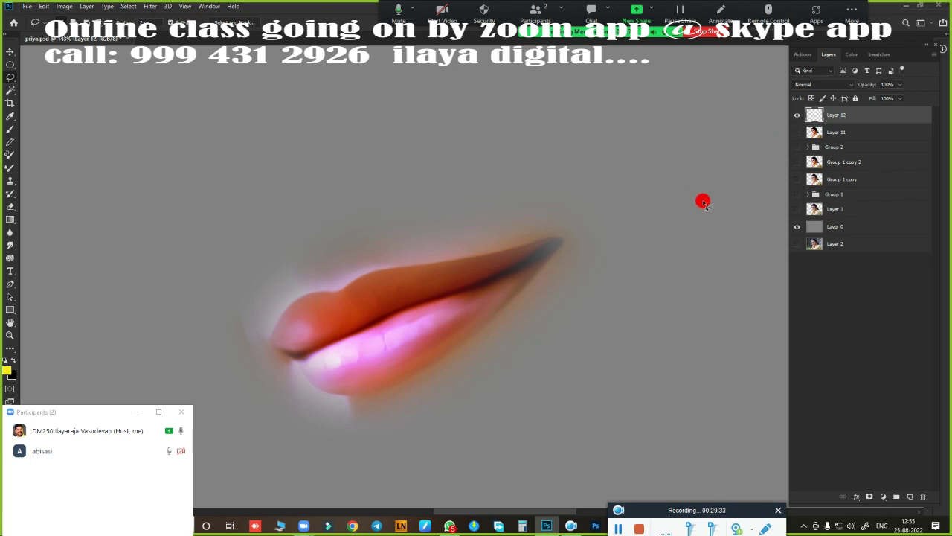
- Recover the lip selection and copy it onto its own Layer 12
{"action": "key", "text": "ctrl+z"}
{"action": "key", "text": "ctrl+z"}
{"action": "key", "text": "ctrl+z"}
{"action": "key", "text": "shift+F6"}
{"action": "key", "text": "Escape"}
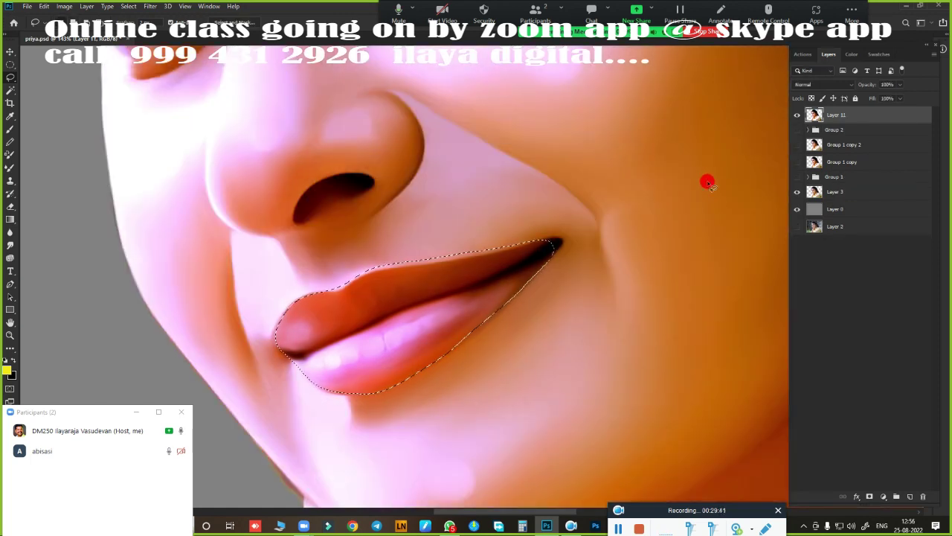
{"action": "key", "text": "ctrl+j"}
{"action": "scroll", "coordinate": [493, 261], "scroll_direction": "down", "scroll_amount": 4}
{"action": "scroll", "coordinate": [513, 255], "scroll_direction": "down", "scroll_amount": 1}
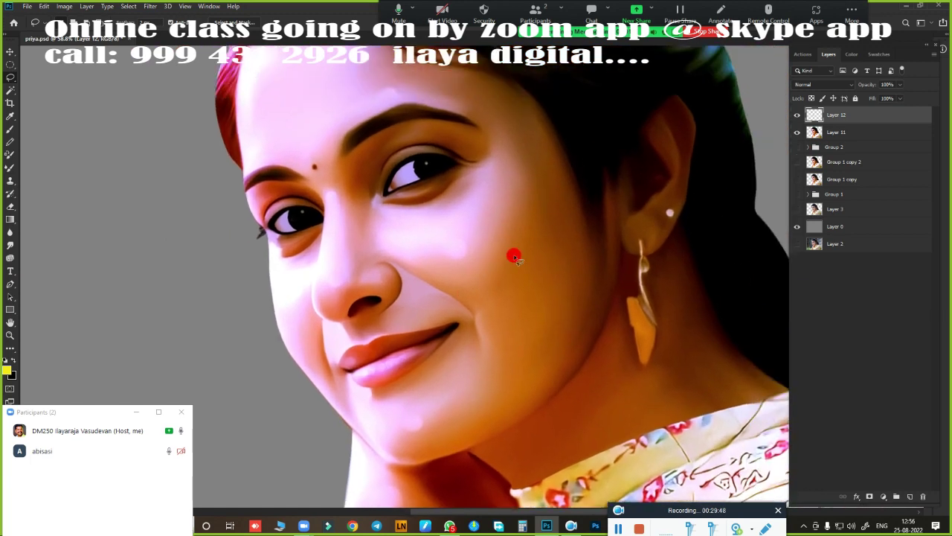
{"action": "key", "text": "ctrl+m"}
- Deepen the lips' black point, boost red in Curves, then push Color Balance highlights toward red
{"action": "mouse_move", "coordinate": [647, 285]}
{"action": "left_mouse_down"}
{"action": "mouse_move", "coordinate": [681, 285]}
{"action": "mouse_move", "coordinate": [650, 291]}
{"action": "left_mouse_up"}
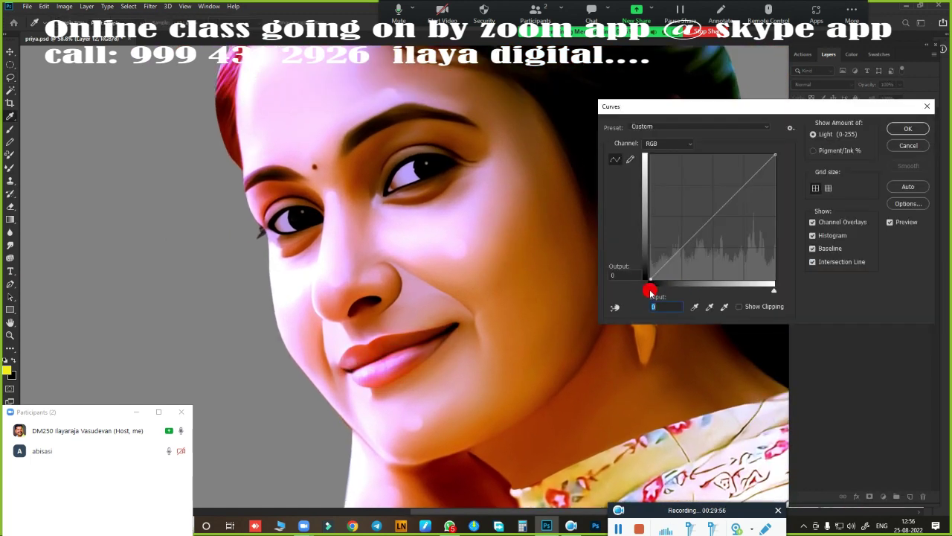
{"action": "key", "text": "alt+4"}
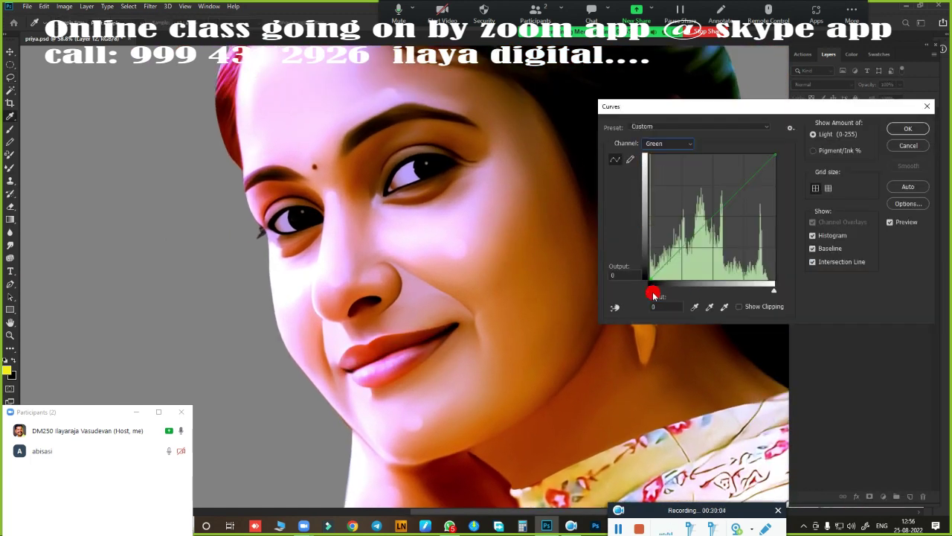
{"action": "key", "text": "alt+3"}
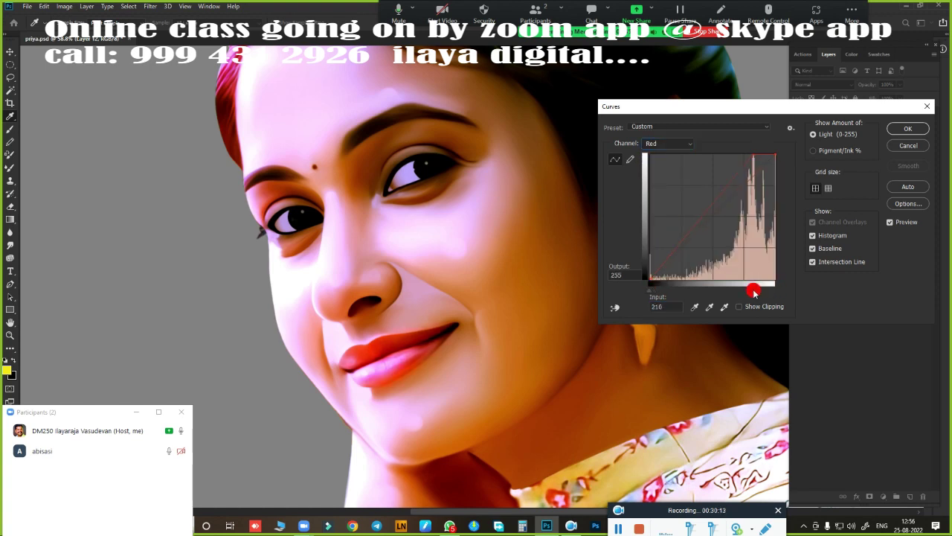
{"action": "left_click_drag", "start_coordinate": [754, 292], "coordinate": [774, 290]}
{"action": "left_click", "coordinate": [910, 127]}
{"action": "key", "text": "ctrl+b"}
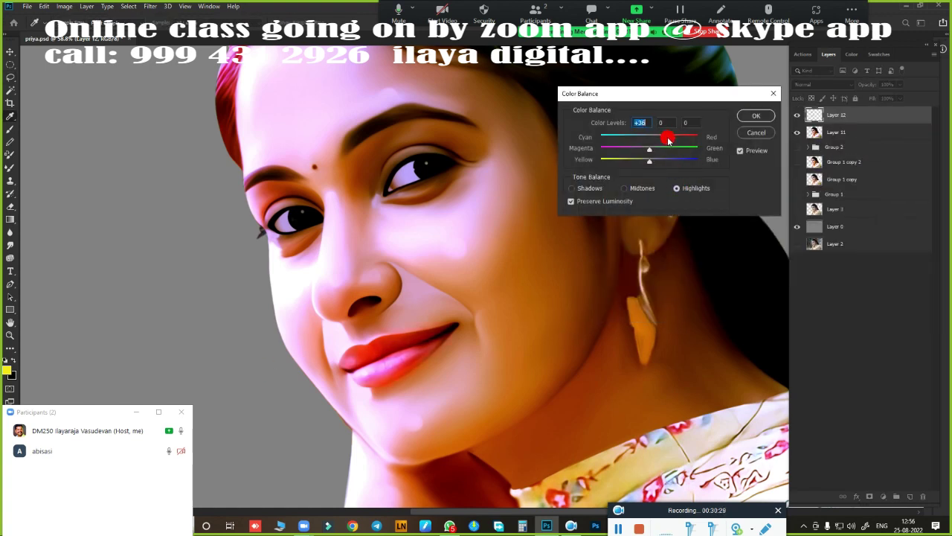
{"action": "key", "text": "Return"}
- Set the lips' Hue/Saturation to Saturation +9 with hue settled near zero
{"action": "key", "text": "ctrl+u"}
{"action": "left_click_drag", "start_coordinate": [737, 119], "coordinate": [734, 122]}
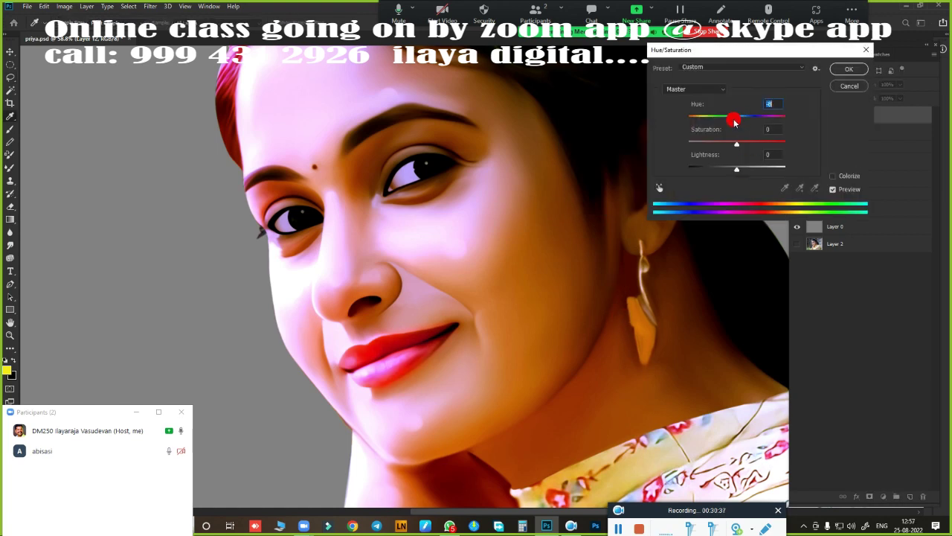
{"action": "scroll", "coordinate": [510, 321], "scroll_direction": "up", "scroll_amount": 3}
{"action": "scroll", "coordinate": [542, 261], "scroll_direction": "up", "scroll_amount": 2}
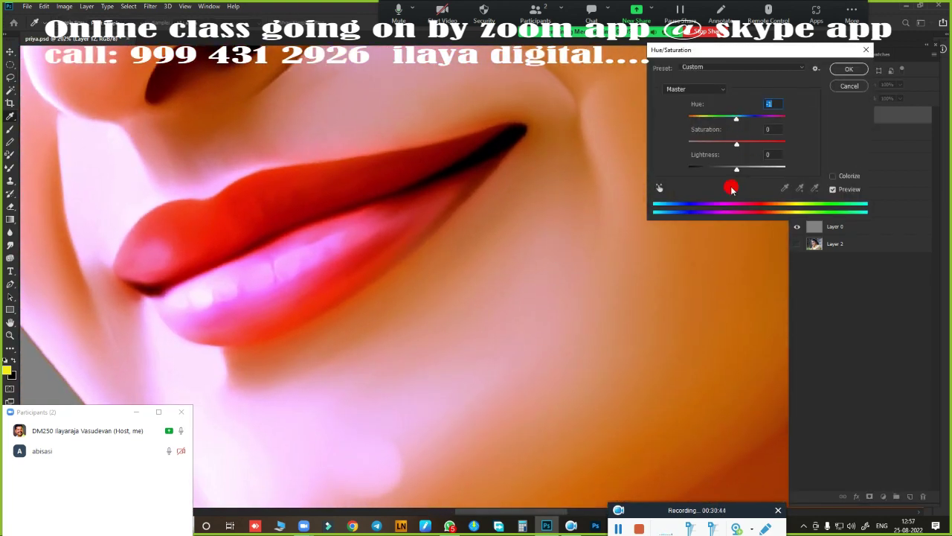
{"action": "mouse_move", "coordinate": [756, 141]}
{"action": "left_mouse_down"}
{"action": "mouse_move", "coordinate": [727, 151]}
{"action": "mouse_move", "coordinate": [732, 170]}
{"action": "left_mouse_up"}
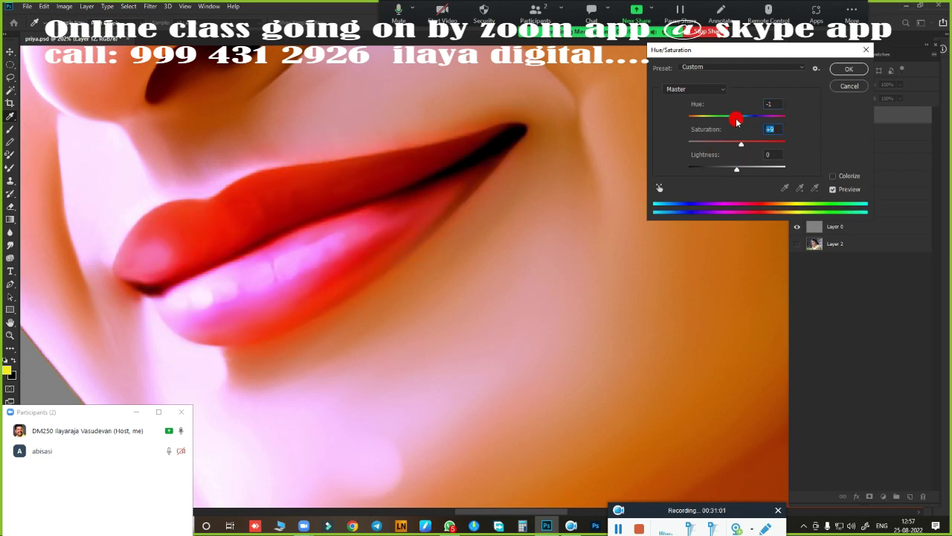
{"action": "left_click_drag", "start_coordinate": [736, 119], "coordinate": [736, 119]}
{"action": "left_click", "coordinate": [842, 70]}
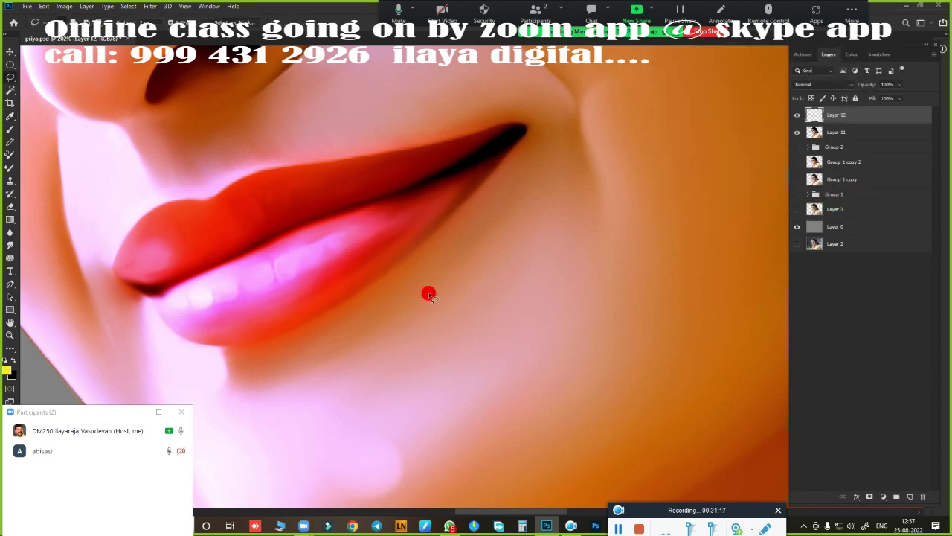
{"action": "scroll", "coordinate": [430, 295], "scroll_direction": "up", "scroll_amount": 1}
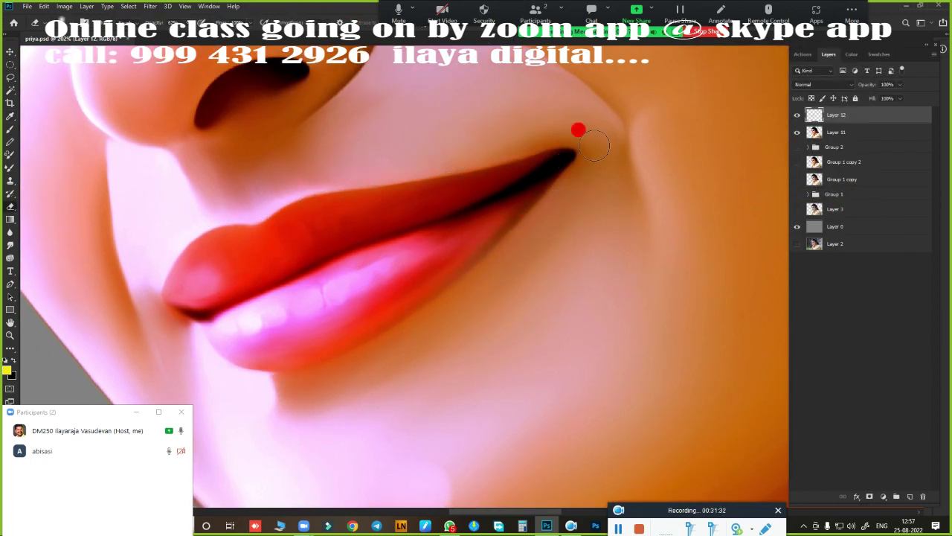
{"action": "scroll", "coordinate": [578, 131], "scroll_direction": "down", "scroll_amount": 5}
{"action": "scroll", "coordinate": [672, 240], "scroll_direction": "up", "scroll_amount": 3}
{"action": "scroll", "coordinate": [614, 245], "scroll_direction": "down", "scroll_amount": 3}
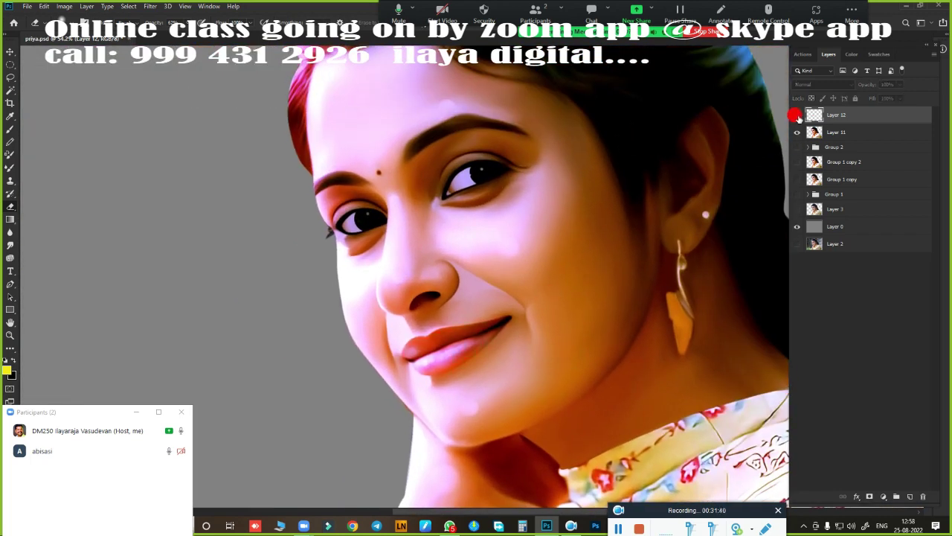
- Show Layer 12, deepen shadows with Curves, and merge the lips down
{"action": "left_click", "coordinate": [796, 116]}
{"action": "key", "text": "ctrl+m"}
{"action": "left_click_drag", "start_coordinate": [648, 287], "coordinate": [656, 287]}
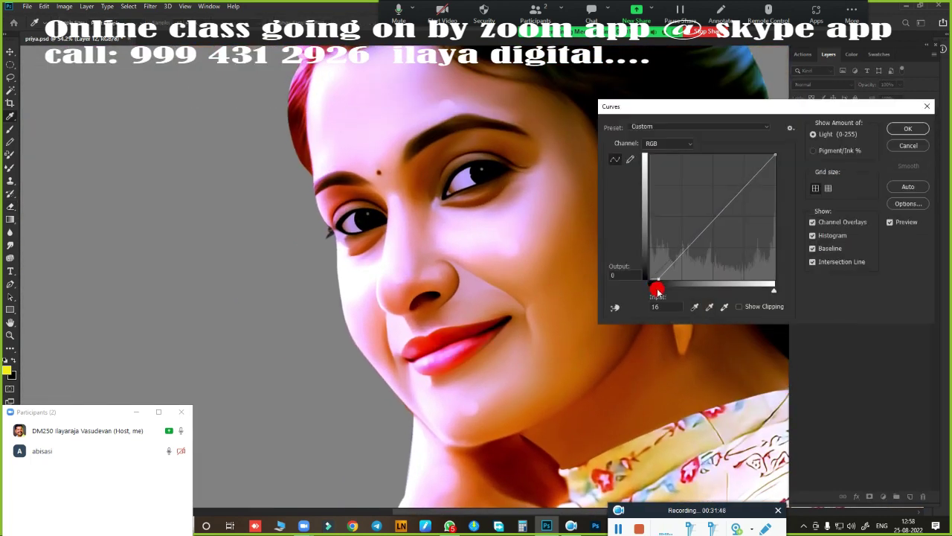
{"action": "key", "text": "Return"}
{"action": "key", "text": "ctrl+e"}
{"action": "scroll", "coordinate": [641, 270], "scroll_direction": "down", "scroll_amount": 2}
{"action": "scroll", "coordinate": [641, 269], "scroll_direction": "up", "scroll_amount": 2}
{"action": "scroll", "coordinate": [707, 298], "scroll_direction": "up", "scroll_amount": 1}
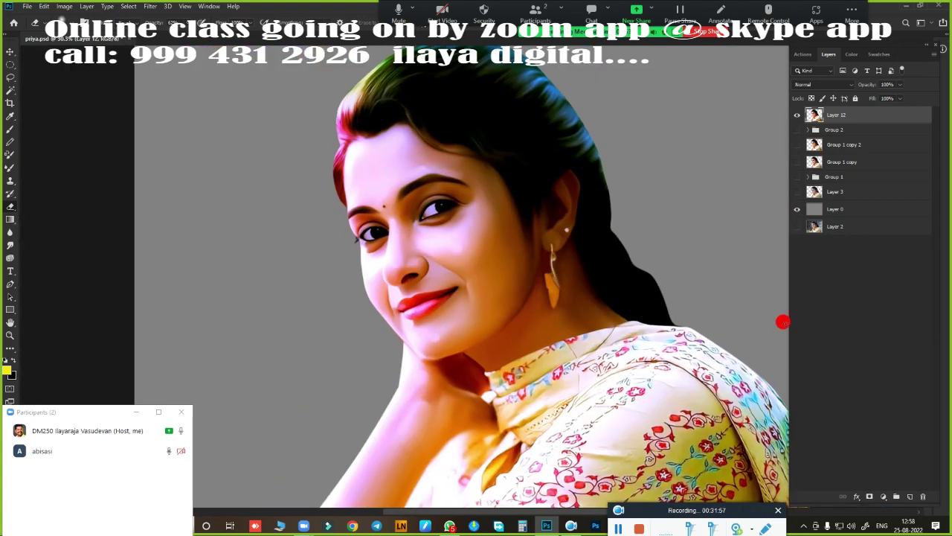
- Add an empty Layer 13 and pick a brush from the brush picker
{"action": "left_click", "coordinate": [909, 496]}
{"action": "right_click", "coordinate": [333, 239]}
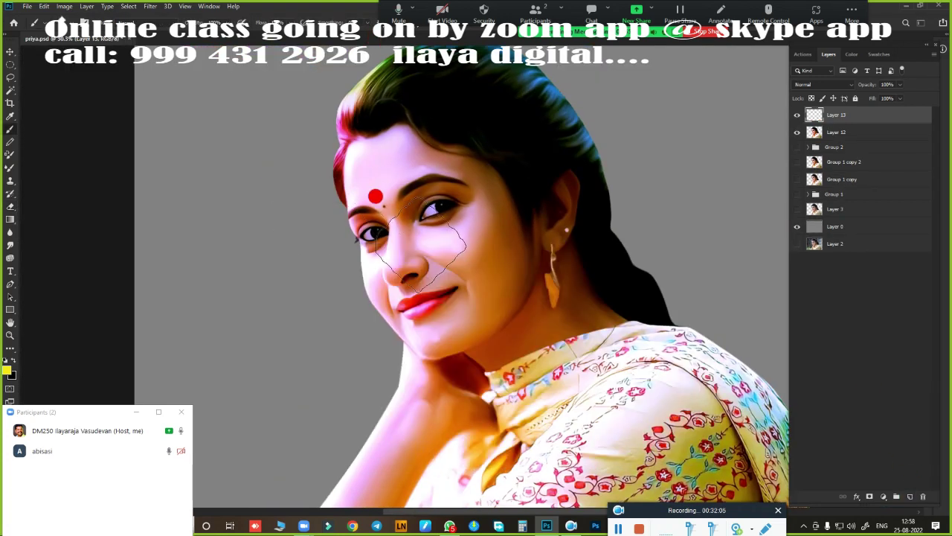
{"action": "left_click", "coordinate": [376, 195]}
{"action": "right_click", "coordinate": [416, 247]}
{"action": "double_click", "coordinate": [660, 420]}
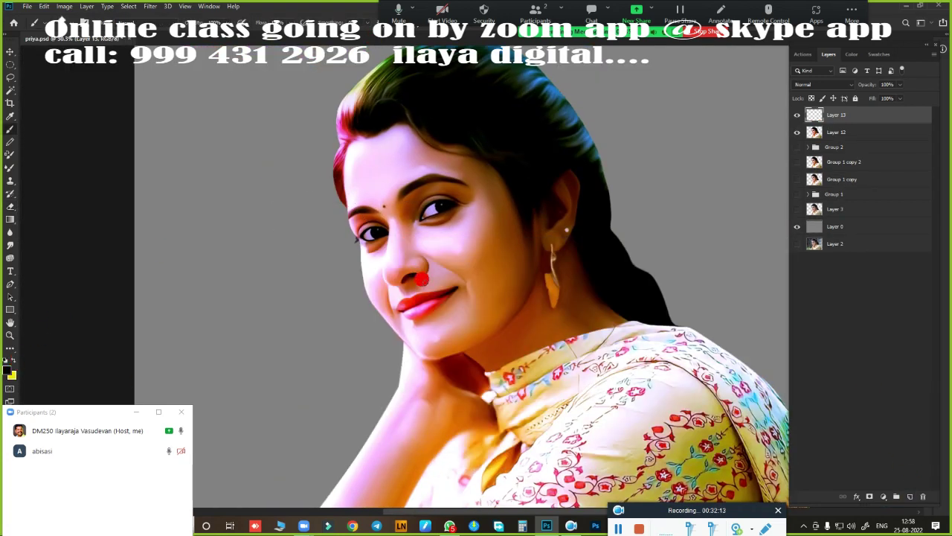
{"action": "scroll", "coordinate": [570, 319], "scroll_direction": "up", "scroll_amount": 2}
{"action": "scroll", "coordinate": [406, 329], "scroll_direction": "up", "scroll_amount": 2}
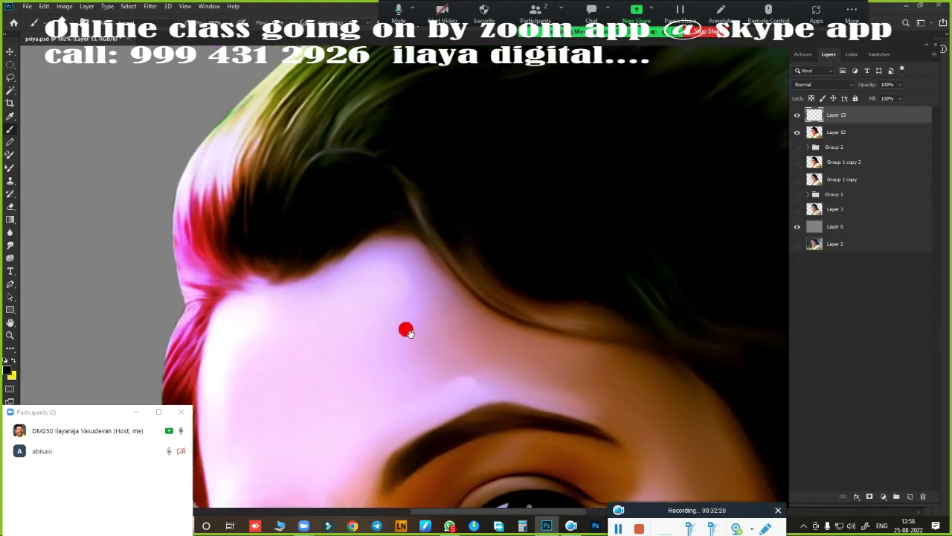
{"action": "scroll", "coordinate": [446, 320], "scroll_direction": "up", "scroll_amount": 1}
{"action": "scroll", "coordinate": [480, 309], "scroll_direction": "up", "scroll_amount": 1}
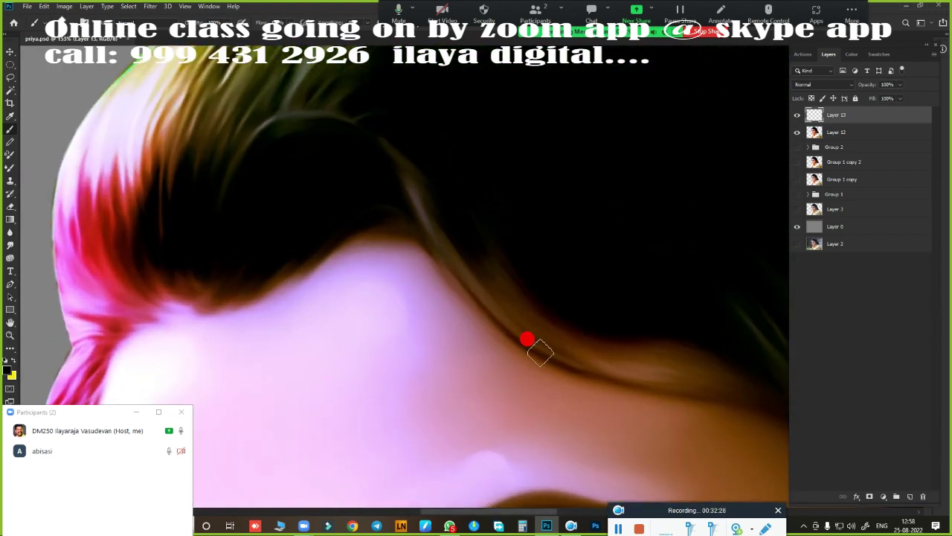
{"action": "scroll", "coordinate": [530, 336], "scroll_direction": "down", "scroll_amount": 3}
{"action": "scroll", "coordinate": [543, 324], "scroll_direction": "down", "scroll_amount": 3}
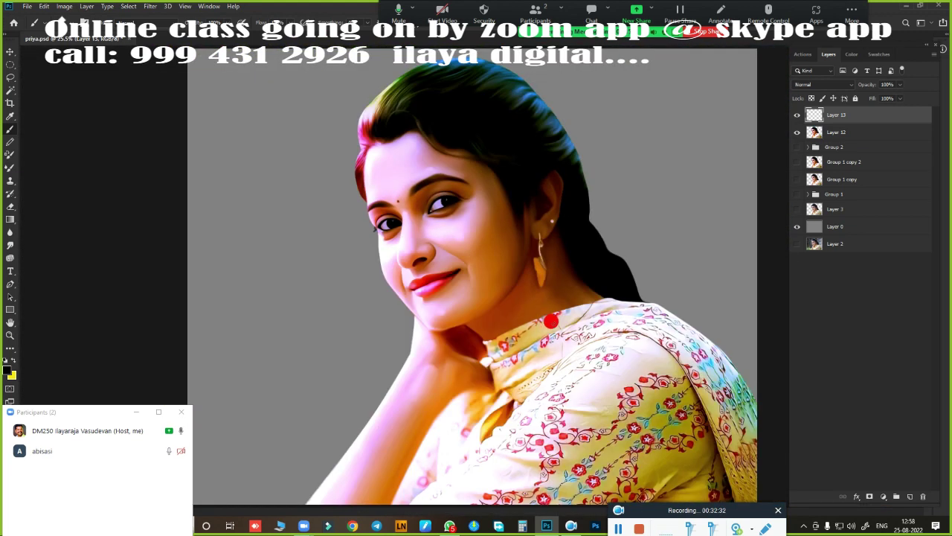
- Open and dismiss the File menu, then reselect the merged portrait layer
{"action": "left_click", "coordinate": [26, 6]}
{"action": "left_click", "coordinate": [257, 141]}
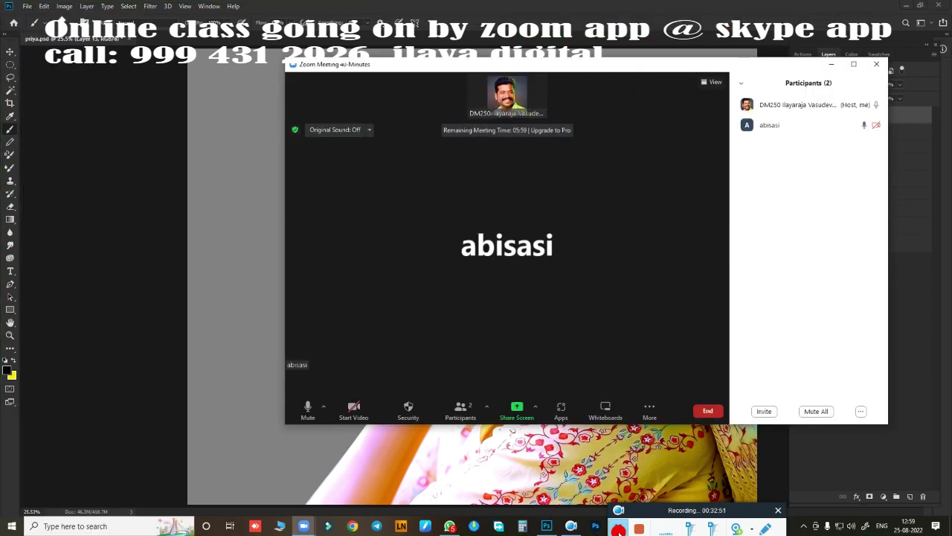
{"action": "left_click", "coordinate": [481, 295], "text": "ctrl"}
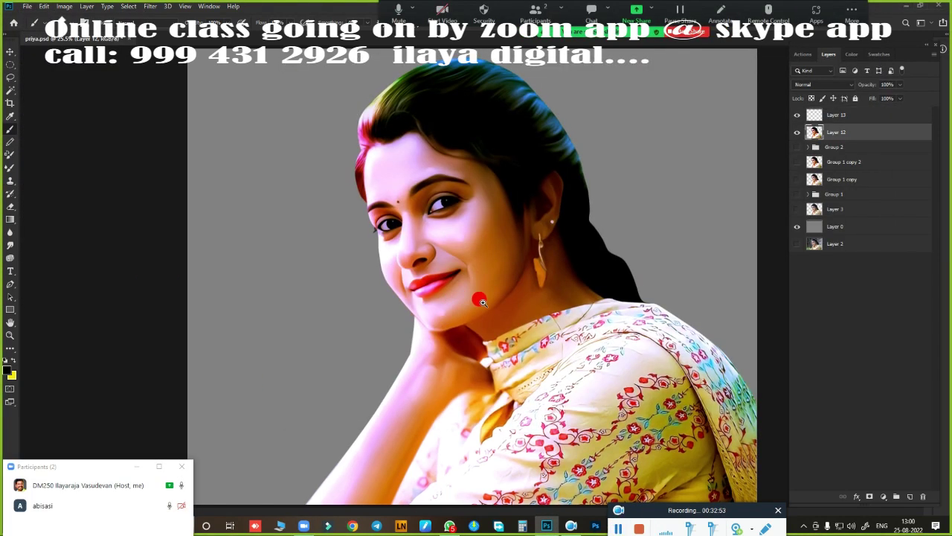
{"action": "scroll", "coordinate": [461, 250], "scroll_direction": "up", "scroll_amount": 5}
{"action": "scroll", "coordinate": [451, 343], "scroll_direction": "down", "scroll_amount": 3}
{"action": "scroll", "coordinate": [429, 291], "scroll_direction": "down", "scroll_amount": 2}
- Open the green 'Untitled-1 copy' image from the background images folder
{"action": "left_click", "coordinate": [27, 7]}
{"action": "left_click", "coordinate": [34, 32]}
{"action": "double_click", "coordinate": [166, 80]}
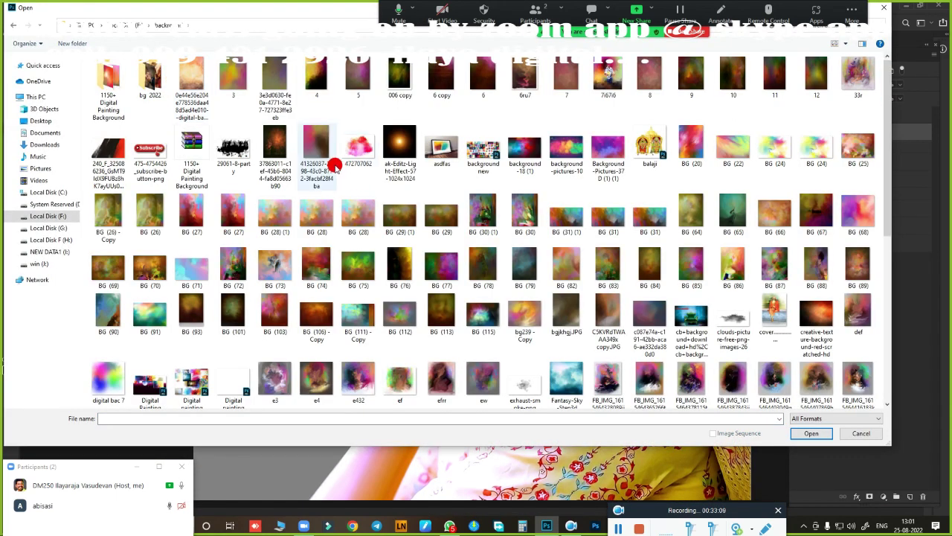
{"action": "scroll", "coordinate": [484, 270], "scroll_direction": "down", "scroll_amount": 5}
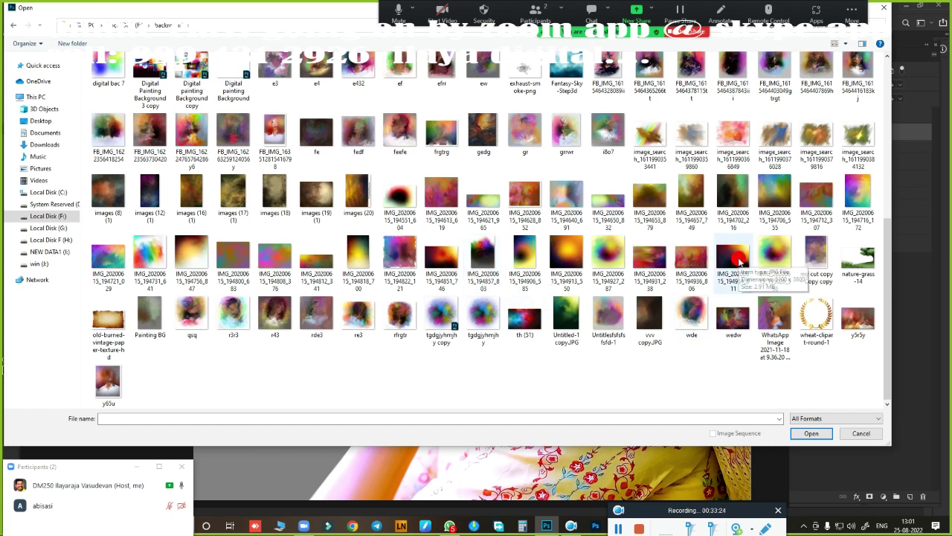
{"action": "left_click", "coordinate": [566, 320]}
{"action": "left_click", "coordinate": [811, 433]}
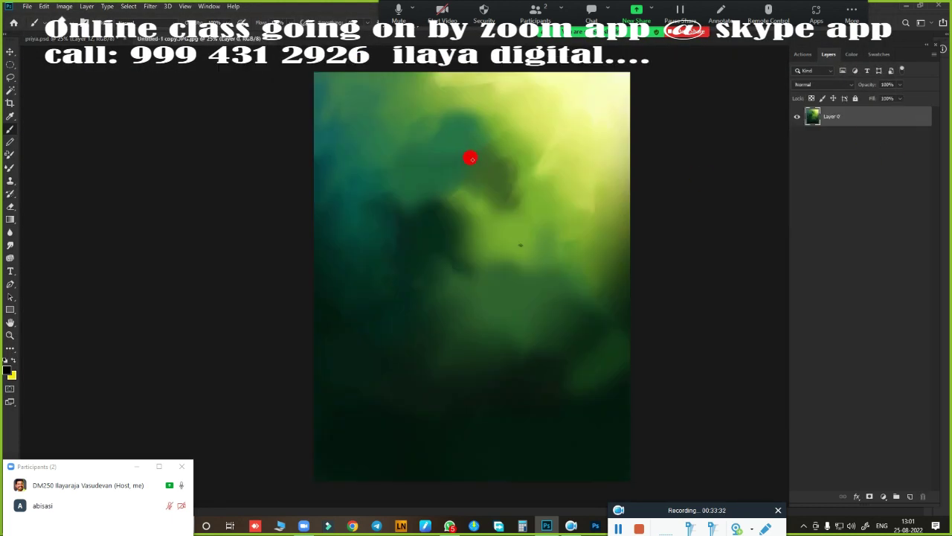
- Drag the green background into priya.psd and do a first stretch across the canvas
{"action": "mouse_move", "coordinate": [471, 155]}
{"action": "left_mouse_down"}
{"action": "mouse_move", "coordinate": [415, 283]}
{"action": "mouse_move", "coordinate": [376, 219]}
{"action": "left_mouse_up"}
{"action": "key", "text": "ctrl+minus"}
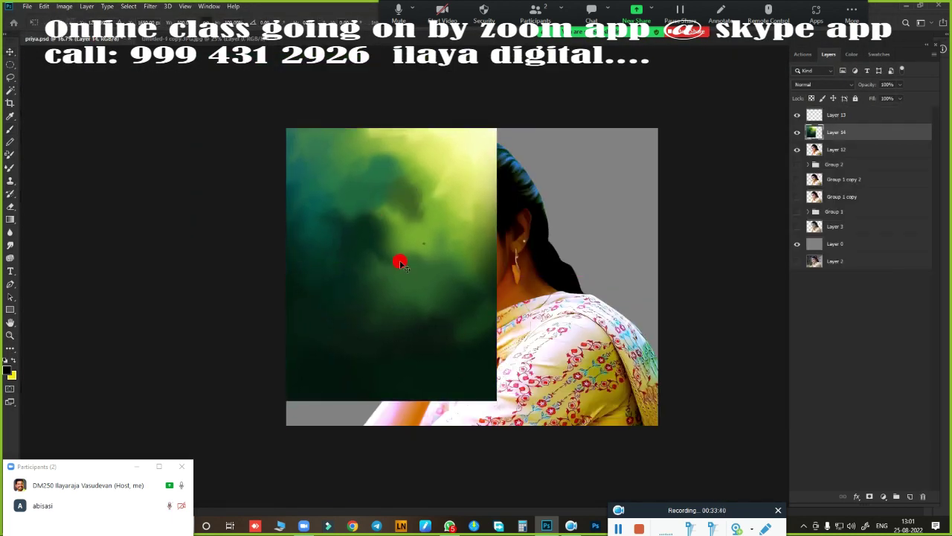
{"action": "key", "text": "ctrl+t"}
{"action": "mouse_move", "coordinate": [493, 400]}
{"action": "left_mouse_down"}
{"action": "mouse_move", "coordinate": [587, 425]}
{"action": "mouse_move", "coordinate": [653, 423]}
{"action": "left_mouse_up"}
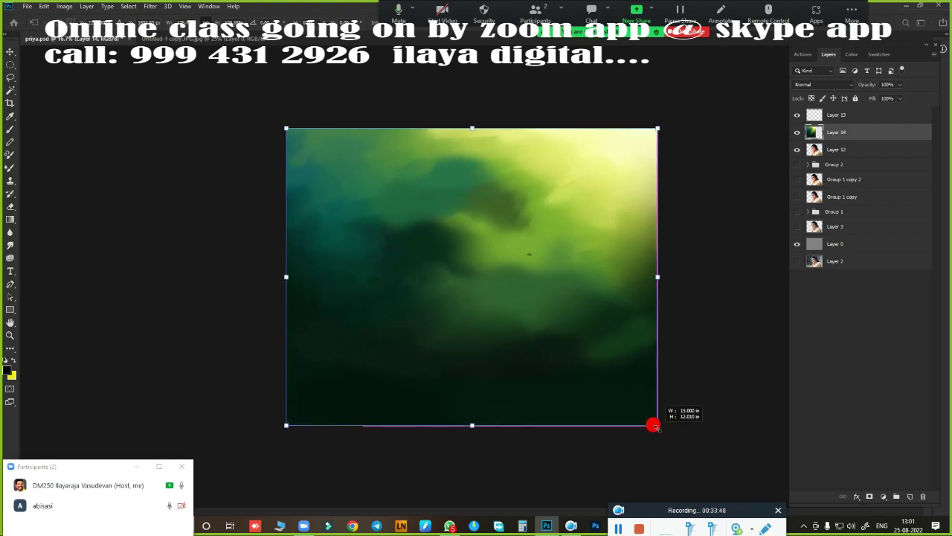
{"action": "key", "text": "Return"}
{"action": "key", "text": "ctrl+bracketleft"}
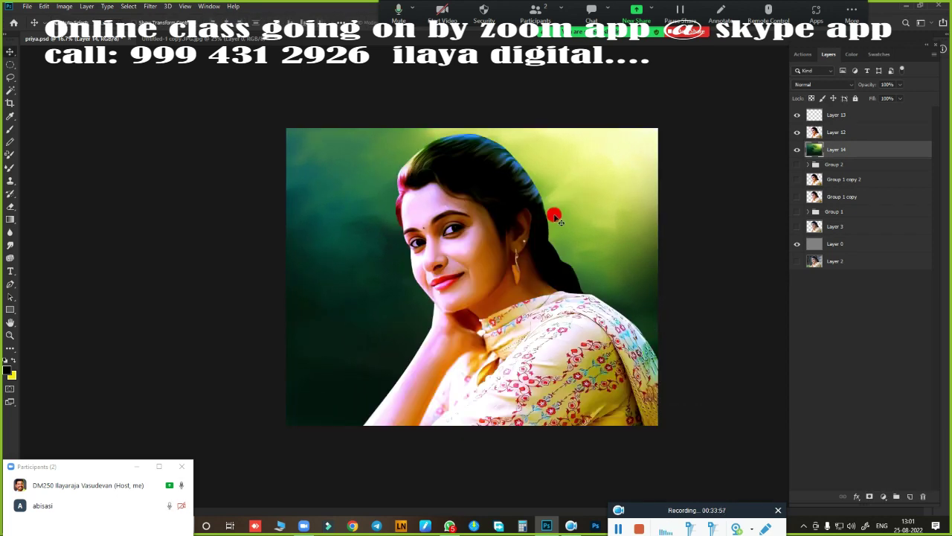
- Reposition the green background and re-stretch it so Layer 14 covers the whole canvas
{"action": "key", "text": "ctrl+t"}
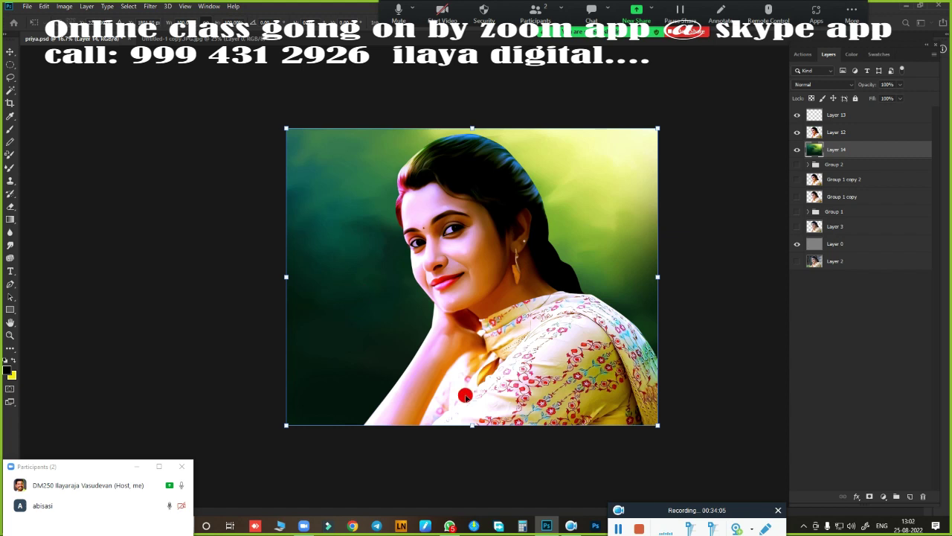
{"action": "key", "text": "ctrl+bracketright"}
{"action": "mouse_move", "coordinate": [440, 310]}
{"action": "left_mouse_down"}
{"action": "mouse_move", "coordinate": [521, 365]}
{"action": "mouse_move", "coordinate": [392, 259]}
{"action": "left_mouse_up"}
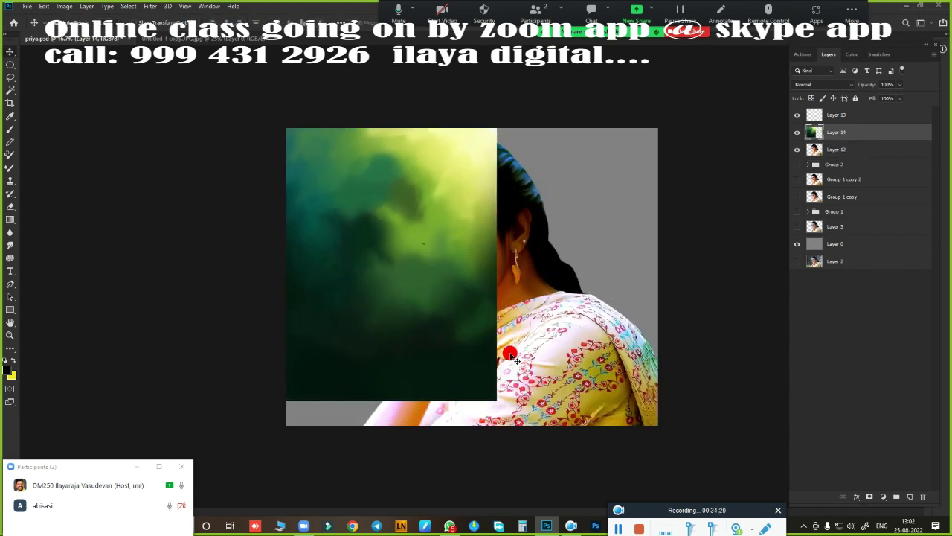
{"action": "key", "text": "ctrl+t"}
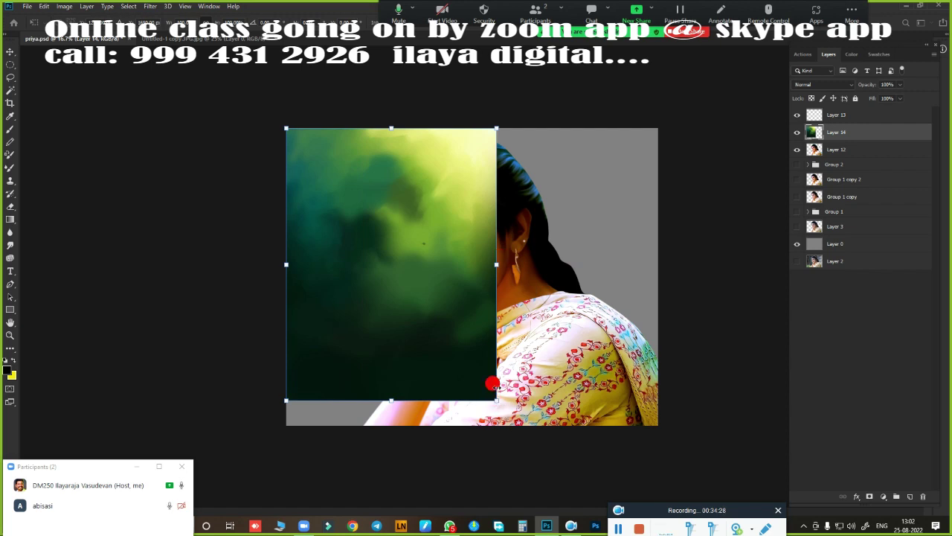
{"action": "left_click_drag", "start_coordinate": [496, 400], "coordinate": [498, 401]}
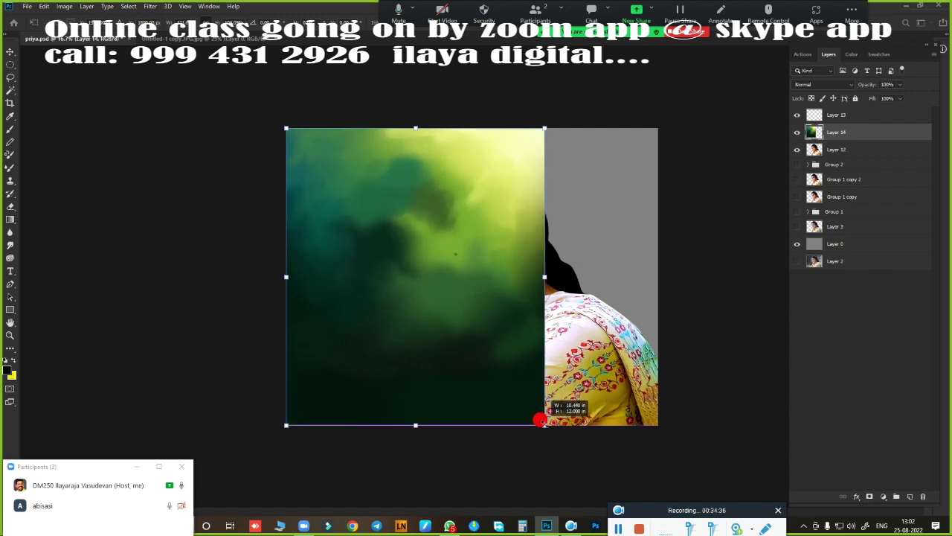
{"action": "left_click_drag", "start_coordinate": [509, 422], "coordinate": [659, 426]}
{"action": "key", "text": "Return"}
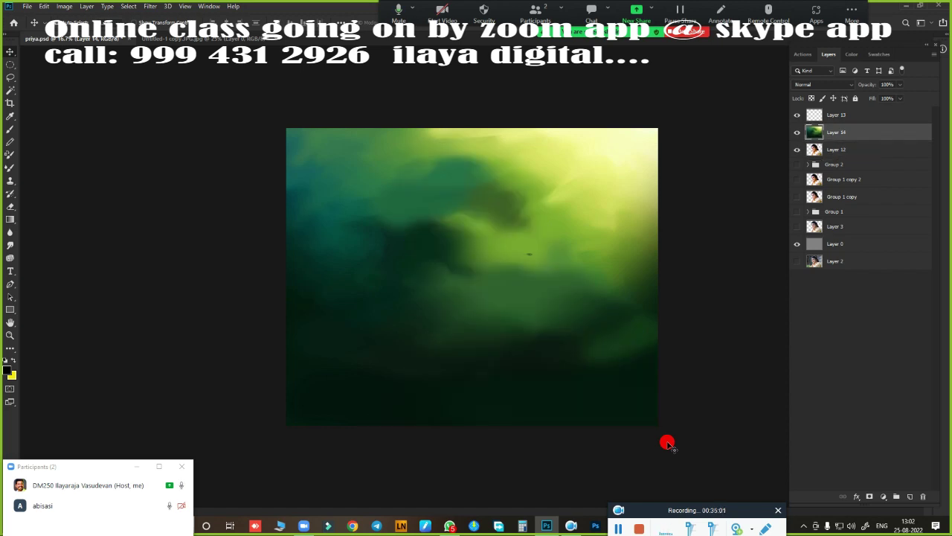
- Move the green background layer below the woman and delete the empty Layer 0
{"action": "key", "text": "ctrl+bracketleft"}
{"action": "key", "text": "ctrl+bracketleft"}
{"action": "key", "text": "ctrl+bracketleft"}
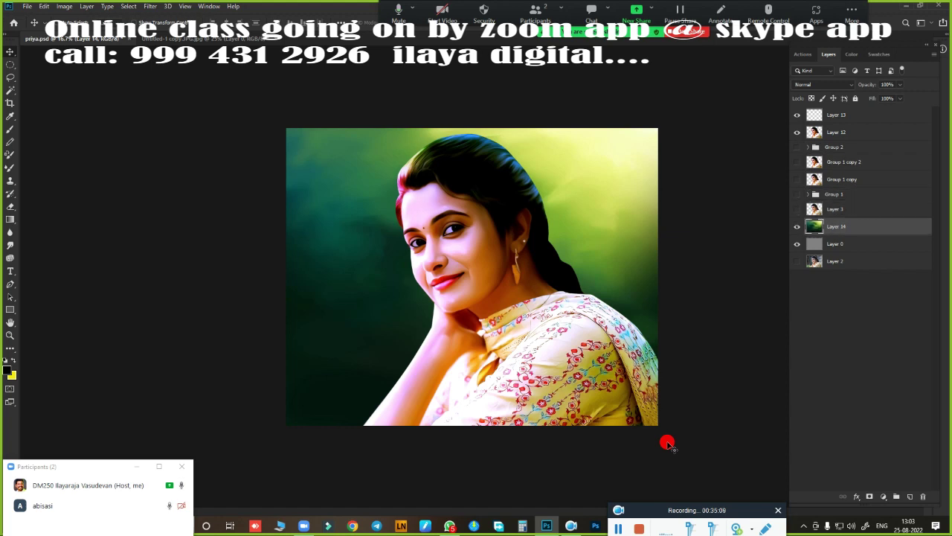
{"action": "key", "text": "ctrl+shift+bracketright"}
{"action": "key", "text": "ctrl+bracketleft"}
{"action": "key", "text": "ctrl+bracketleft"}
{"action": "key", "text": "ctrl+bracketleft"}
{"action": "key", "text": "ctrl+bracketleft"}
{"action": "left_click", "coordinate": [874, 243]}
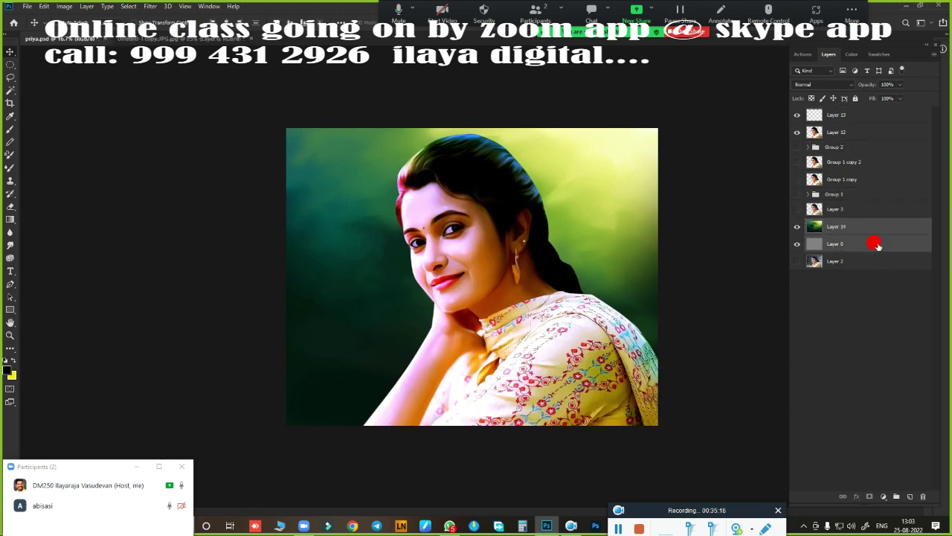
{"action": "key", "text": "Delete"}
- Flip the green background horizontally so its bright side sits on the left
{"action": "key", "text": "ctrl+t"}
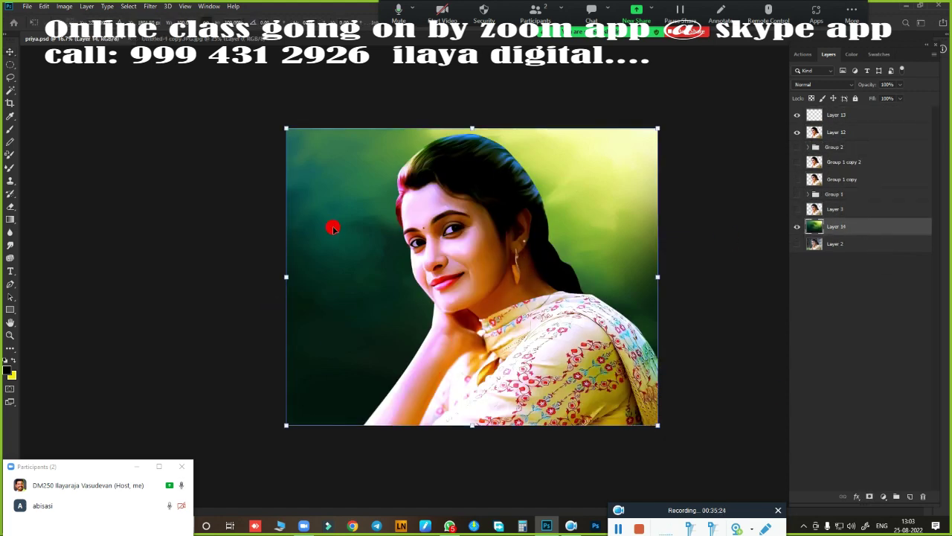
{"action": "right_click", "coordinate": [559, 256]}
{"action": "left_click", "coordinate": [627, 378]}
{"action": "key", "text": "Return"}
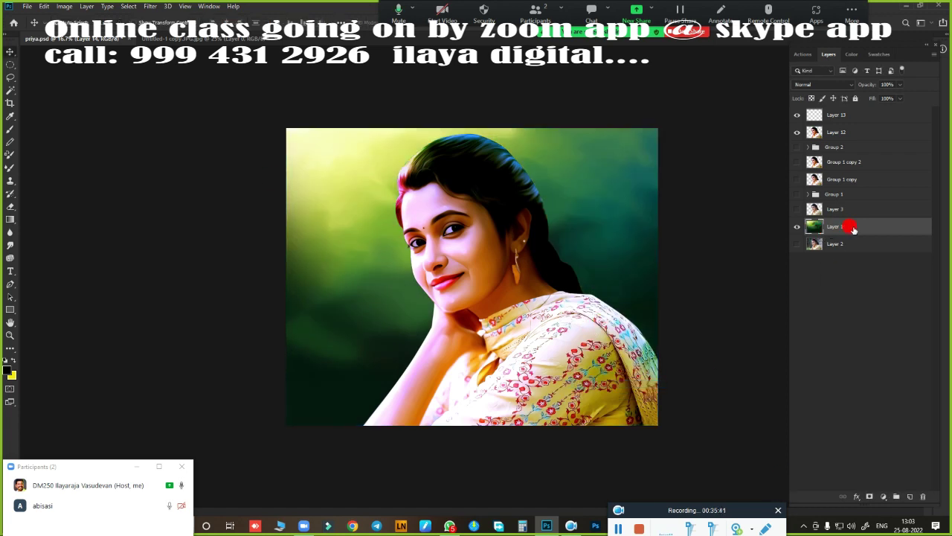
{"action": "double_click", "coordinate": [852, 229]}
{"action": "left_click", "coordinate": [917, 202]}
- Recolour the green backdrop with Hue/Saturation: hue -137, saturation -36 for a muted purple
{"action": "key", "text": "ctrl+u"}
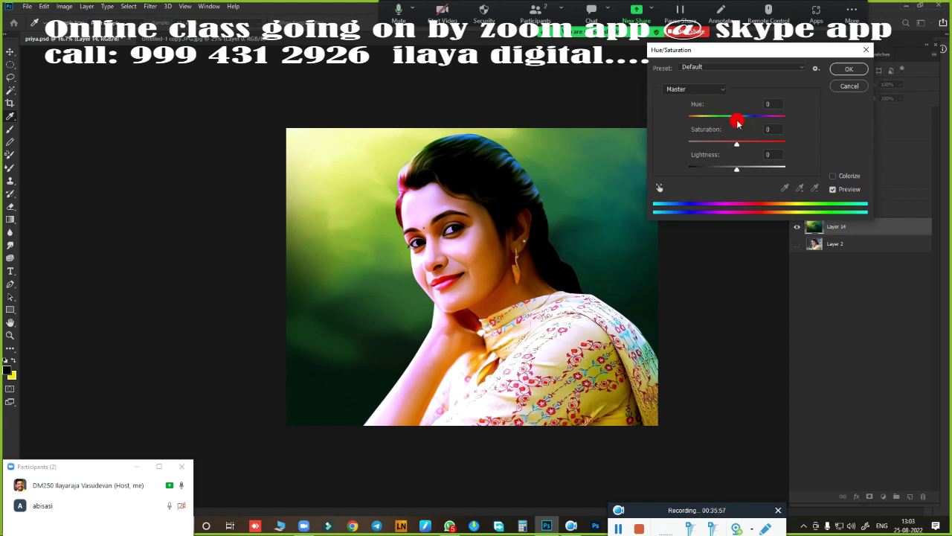
{"action": "mouse_move", "coordinate": [737, 123]}
{"action": "left_mouse_down"}
{"action": "mouse_move", "coordinate": [687, 119]}
{"action": "mouse_move", "coordinate": [738, 132]}
{"action": "left_mouse_up"}
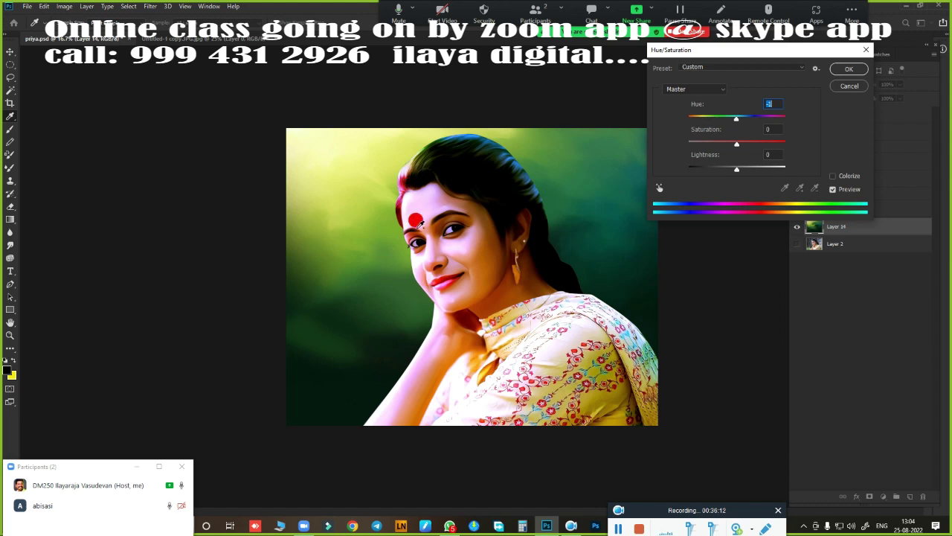
{"action": "mouse_move", "coordinate": [735, 121]}
{"action": "left_mouse_down"}
{"action": "mouse_move", "coordinate": [792, 132]}
{"action": "mouse_move", "coordinate": [698, 133]}
{"action": "left_mouse_up"}
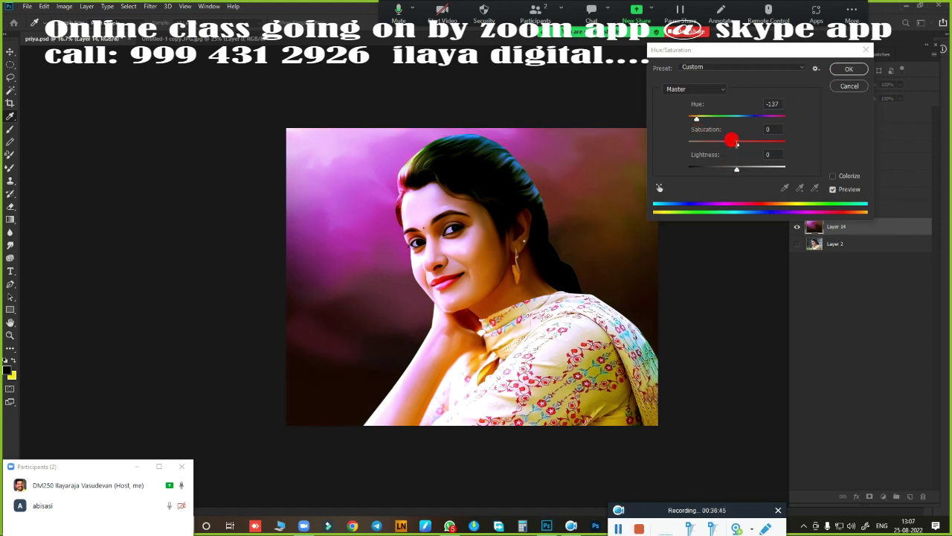
{"action": "left_click", "coordinate": [737, 150]}
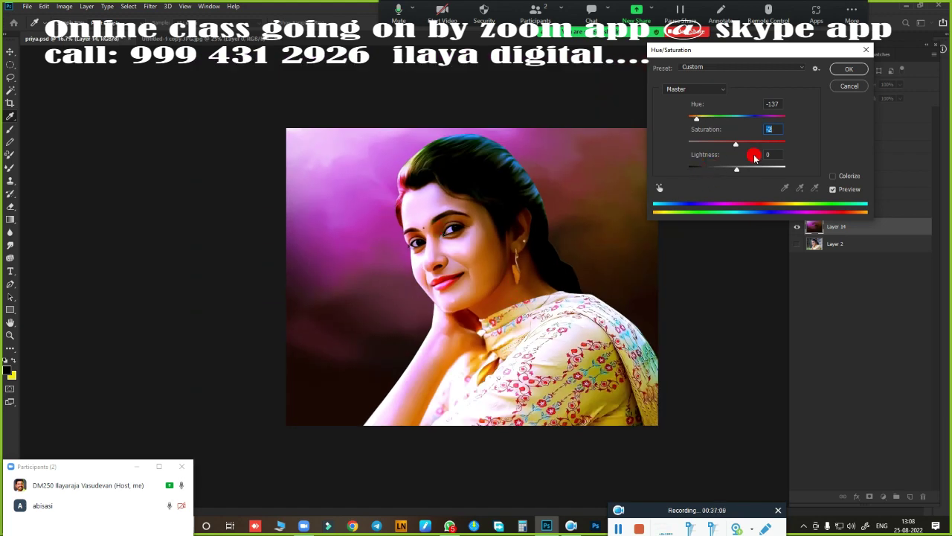
{"action": "left_click_drag", "start_coordinate": [736, 148], "coordinate": [685, 159]}
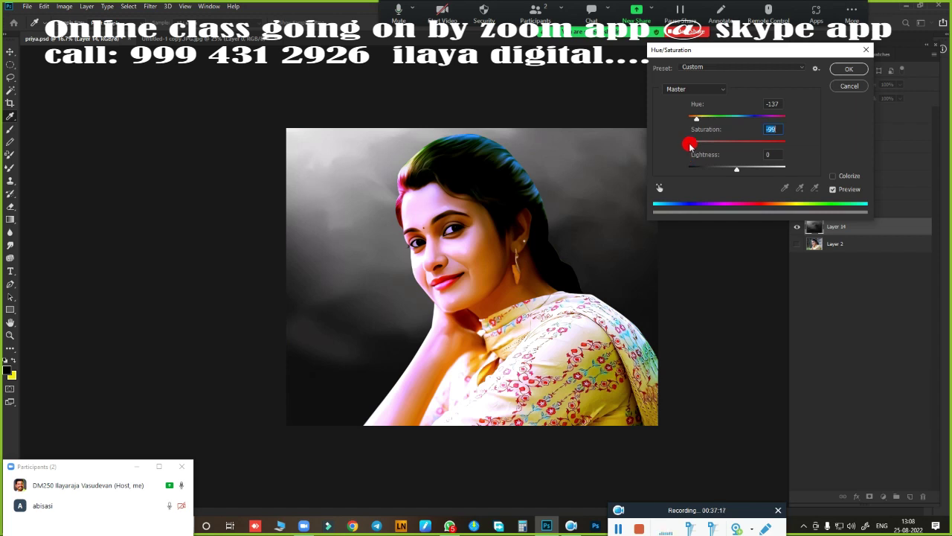
{"action": "left_click", "coordinate": [832, 189]}
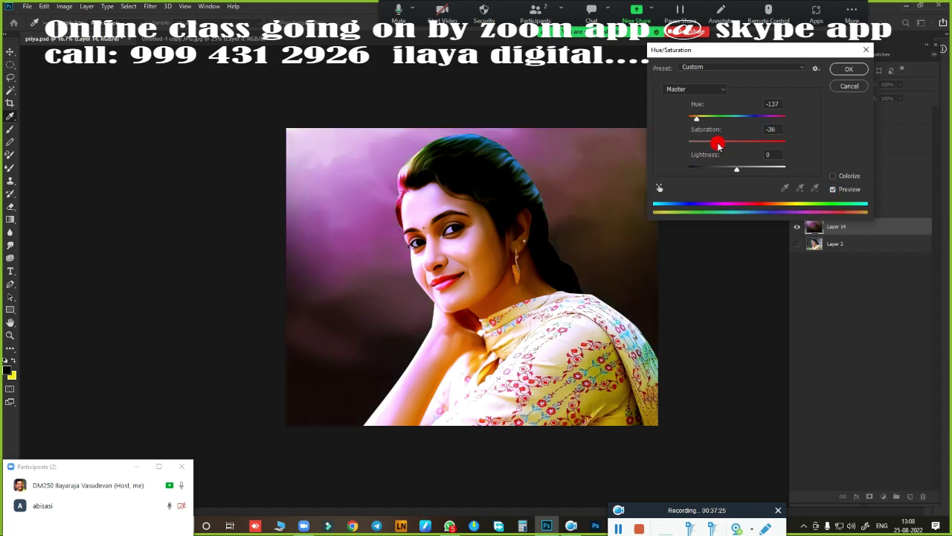
{"action": "mouse_move", "coordinate": [737, 169]}
{"action": "left_mouse_down"}
{"action": "mouse_move", "coordinate": [714, 174]}
{"action": "mouse_move", "coordinate": [732, 175]}
{"action": "left_mouse_up"}
{"action": "left_click", "coordinate": [848, 69]}
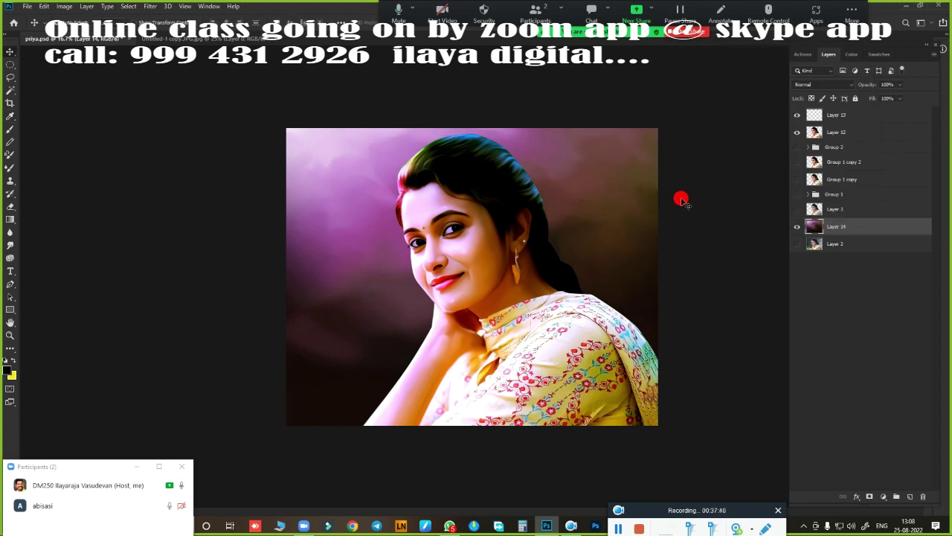
- Lasso the area behind the hair and right side, feather it 15 px, and copy it to a new layer
{"action": "mouse_move", "coordinate": [682, 199]}
{"action": "left_mouse_down"}
{"action": "mouse_move", "coordinate": [484, 174]}
{"action": "mouse_move", "coordinate": [558, 364]}
{"action": "left_mouse_up"}
{"action": "key", "text": "shift+F6"}
{"action": "type", "text": "15"}
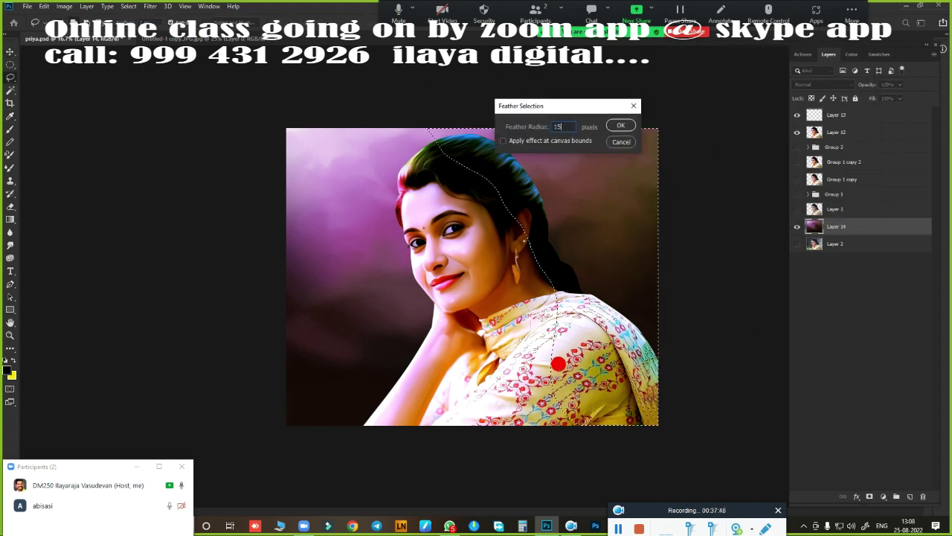
{"action": "key", "text": "Return"}
{"action": "key", "text": "ctrl+j"}
- Darken the copied area by lowering Lightness, set its fill to 75%, and merge it down
{"action": "key", "text": "ctrl+u"}
{"action": "left_click_drag", "start_coordinate": [736, 168], "coordinate": [704, 197]}
{"action": "left_click", "coordinate": [848, 69]}
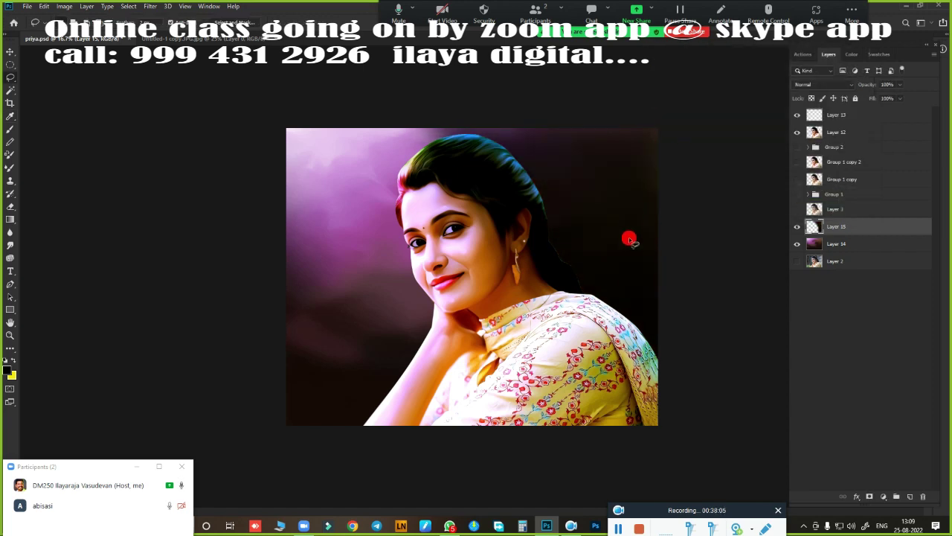
{"action": "left_click", "coordinate": [796, 227]}
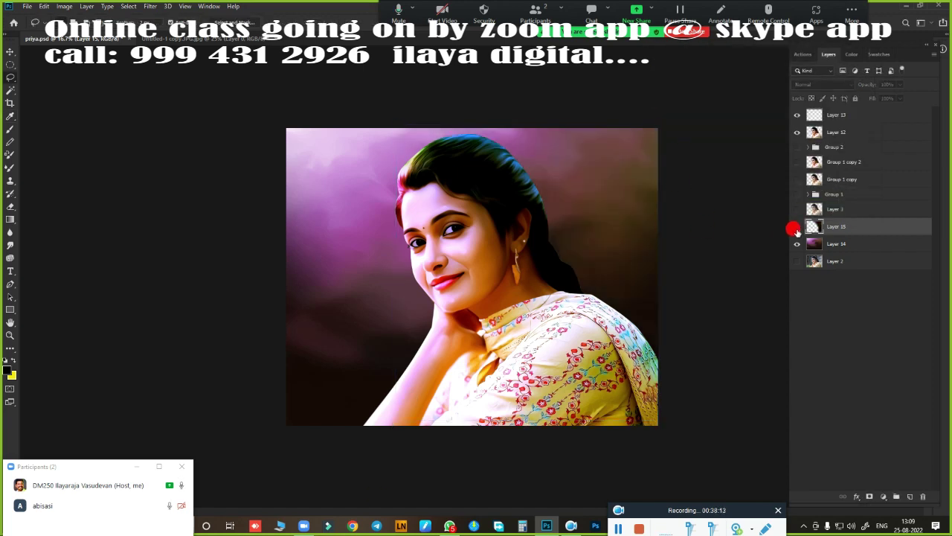
{"action": "left_click_drag", "start_coordinate": [900, 99], "coordinate": [892, 112]}
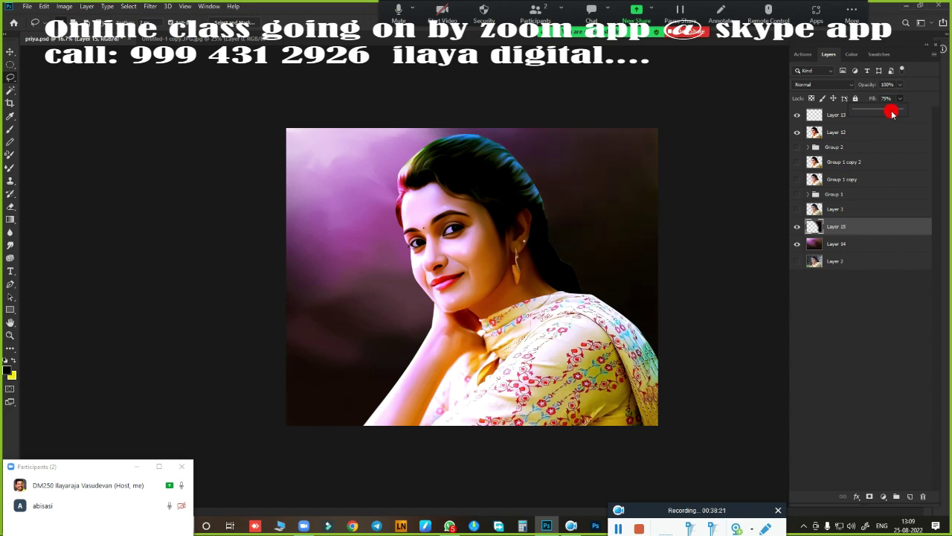
{"action": "left_click", "coordinate": [833, 243], "text": "shift"}
{"action": "key", "text": "ctrl+e"}
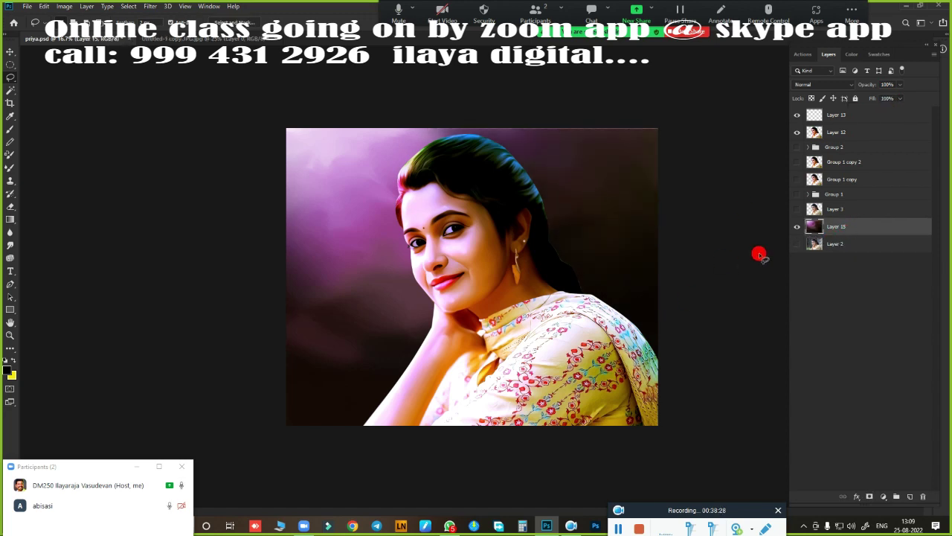
{"action": "key", "text": "ctrl+plus"}
{"action": "left_click", "coordinate": [860, 119]}
{"action": "right_click", "coordinate": [629, 396]}
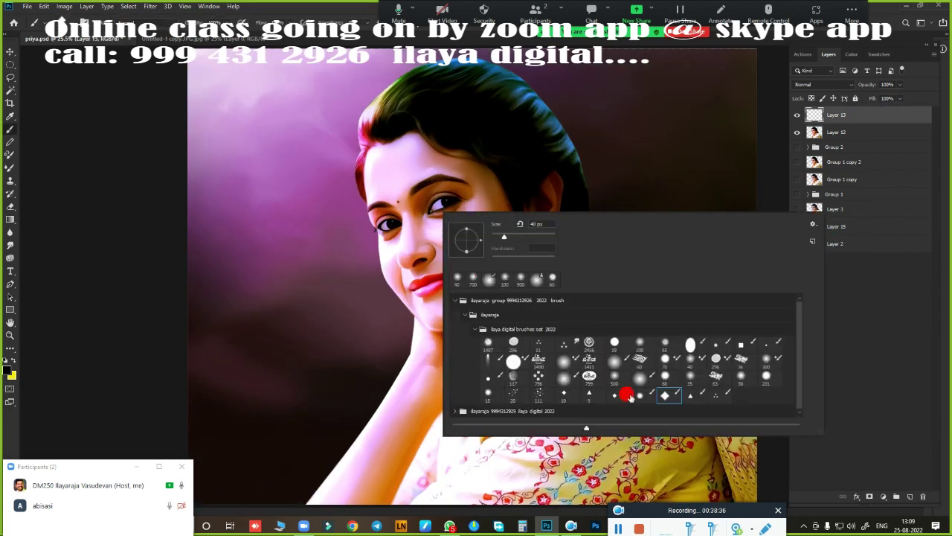
{"action": "key", "text": "Escape"}
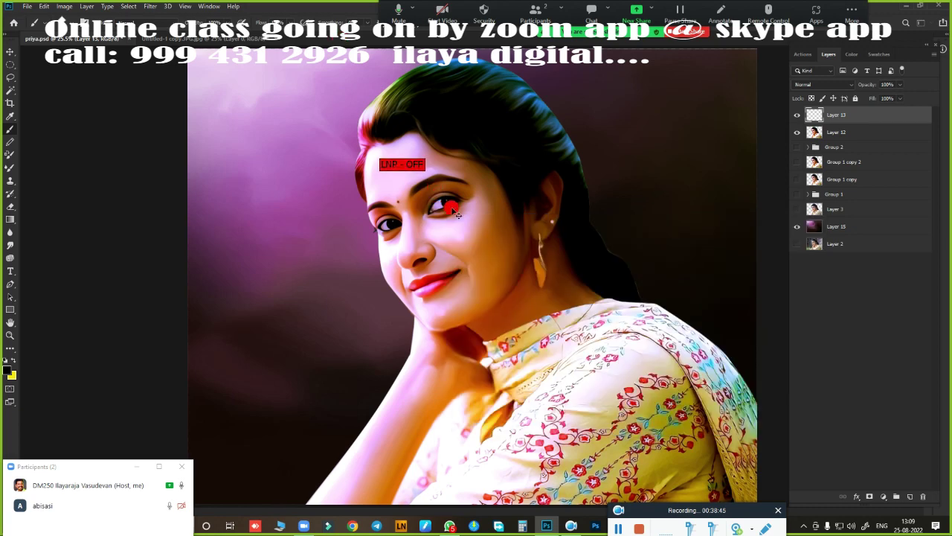
{"action": "scroll", "coordinate": [464, 174], "scroll_direction": "up", "scroll_amount": 5}
{"action": "scroll", "coordinate": [313, 136], "scroll_direction": "up", "scroll_amount": 2}
{"action": "scroll", "coordinate": [431, 278], "scroll_direction": "down", "scroll_amount": 3}
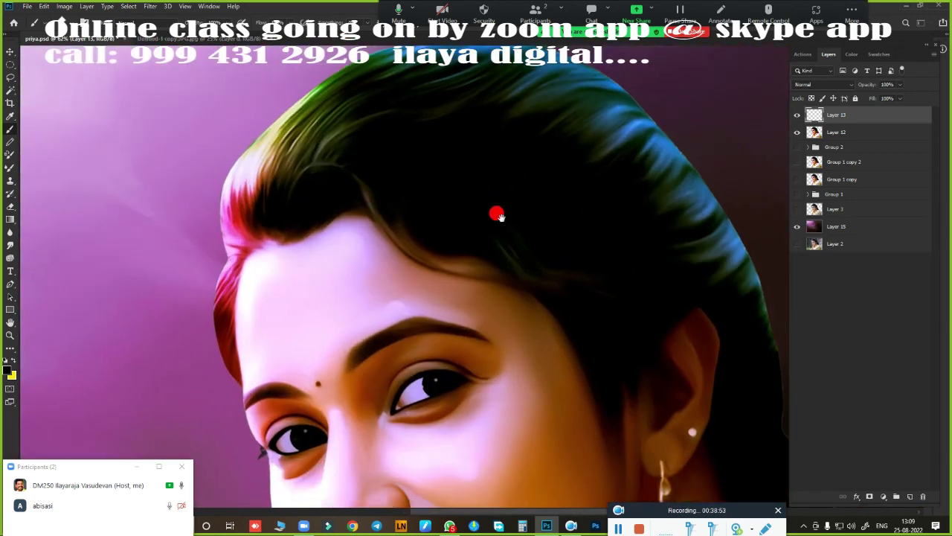
{"action": "left_click", "coordinate": [797, 132]}
{"action": "left_click", "coordinate": [797, 209]}
{"action": "scroll", "coordinate": [546, 290], "scroll_direction": "down", "scroll_amount": 3}
{"action": "scroll", "coordinate": [494, 393], "scroll_direction": "down", "scroll_amount": 5}
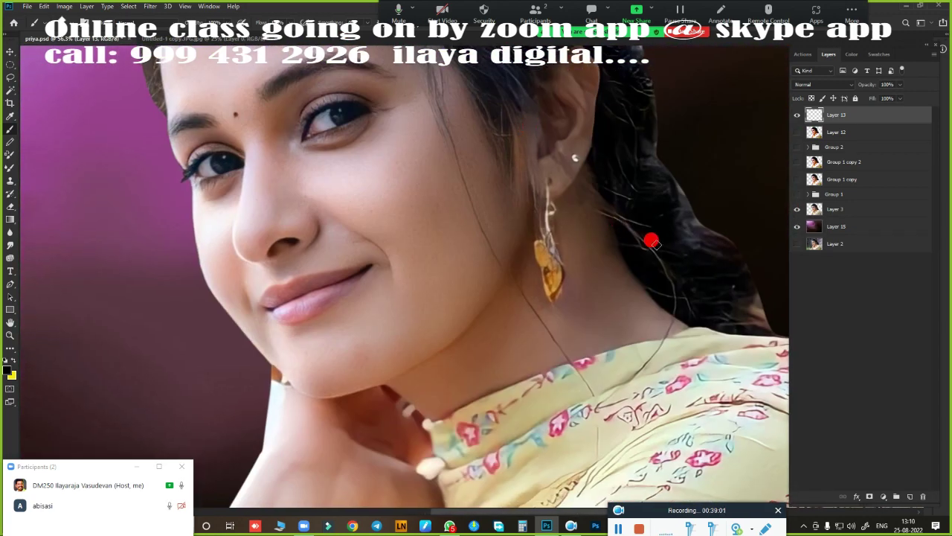
{"action": "scroll", "coordinate": [650, 241], "scroll_direction": "up", "scroll_amount": 6}
{"action": "left_click", "coordinate": [797, 226]}
{"action": "left_click", "coordinate": [797, 209]}
{"action": "left_click", "coordinate": [796, 244]}
{"action": "scroll", "coordinate": [495, 199], "scroll_direction": "down", "scroll_amount": 4}
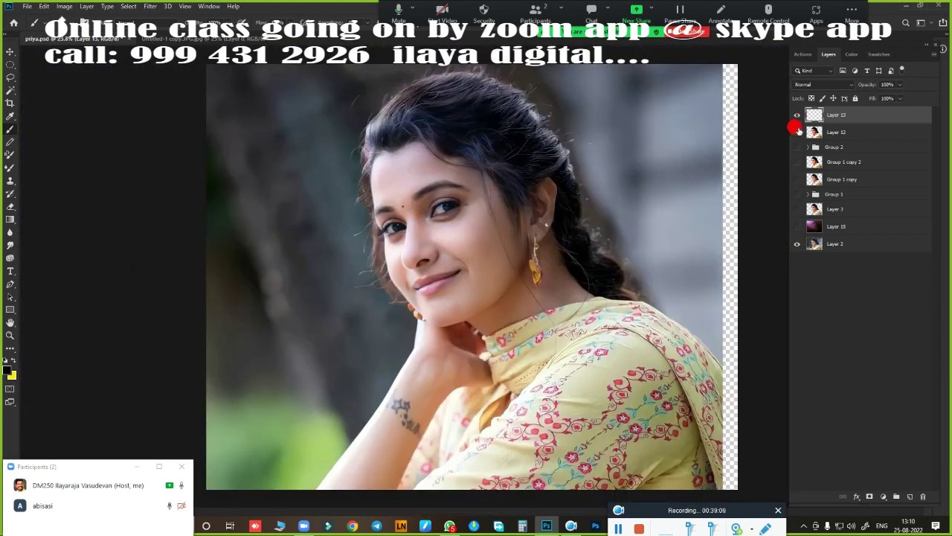
{"action": "left_click", "coordinate": [796, 132]}
{"action": "left_click", "coordinate": [797, 227]}
{"action": "left_click", "coordinate": [797, 209]}
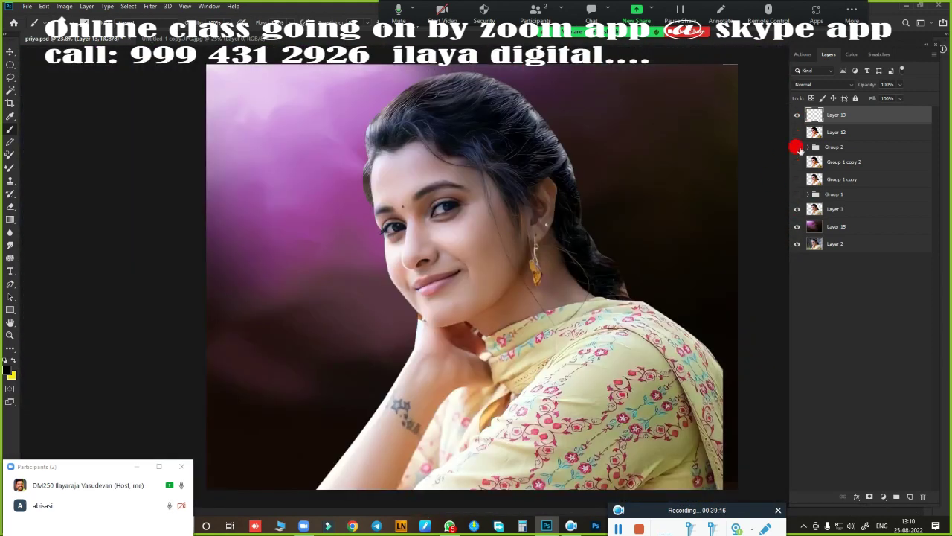
{"action": "left_click", "coordinate": [796, 132]}
{"action": "scroll", "coordinate": [493, 160], "scroll_direction": "up", "scroll_amount": 3}
{"action": "scroll", "coordinate": [601, 268], "scroll_direction": "up", "scroll_amount": 3}
{"action": "scroll", "coordinate": [601, 268], "scroll_direction": "down", "scroll_amount": 2}
- Bring the whole painted portrait into view and switch to the wet-blending Mixer Brush
{"action": "scroll", "coordinate": [529, 260], "scroll_direction": "down", "scroll_amount": 3}
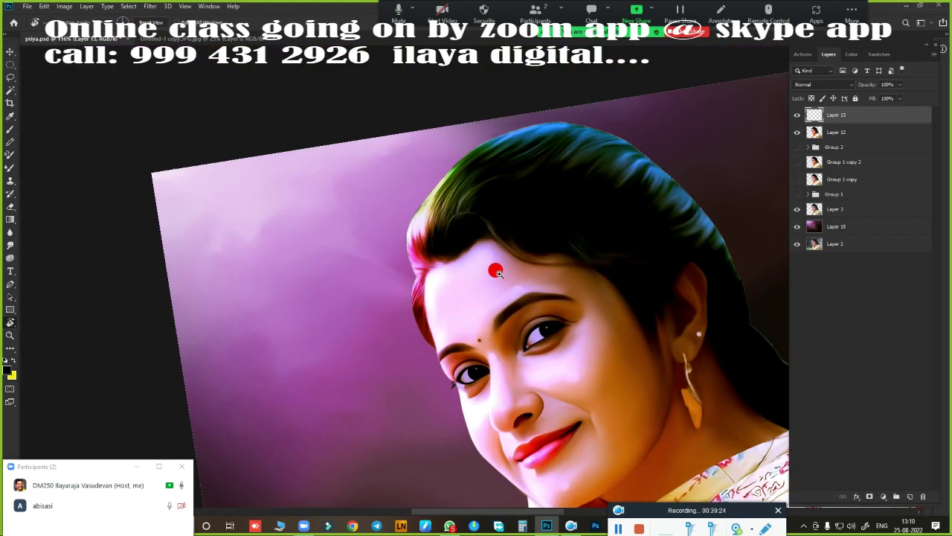
{"action": "left_click_drag", "start_coordinate": [513, 272], "coordinate": [384, 223]}
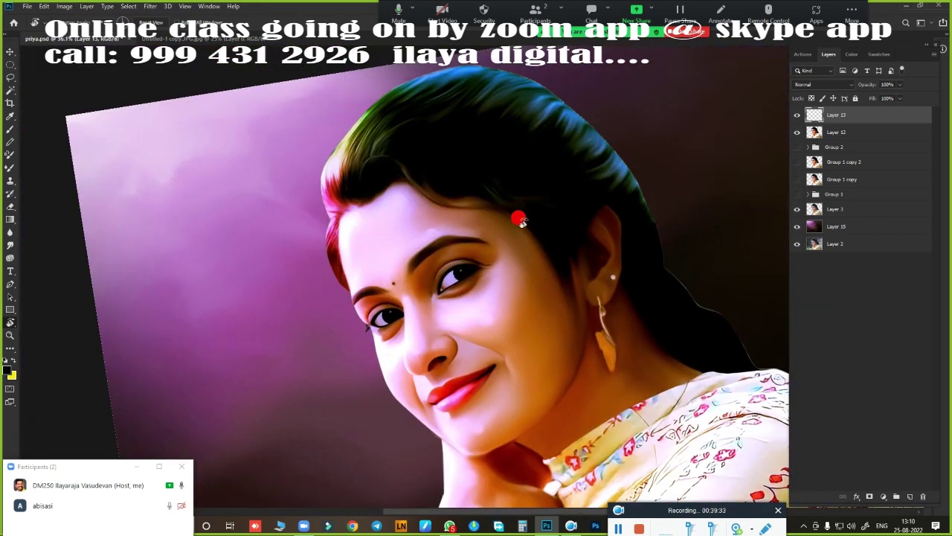
{"action": "scroll", "coordinate": [520, 220], "scroll_direction": "up", "scroll_amount": 3}
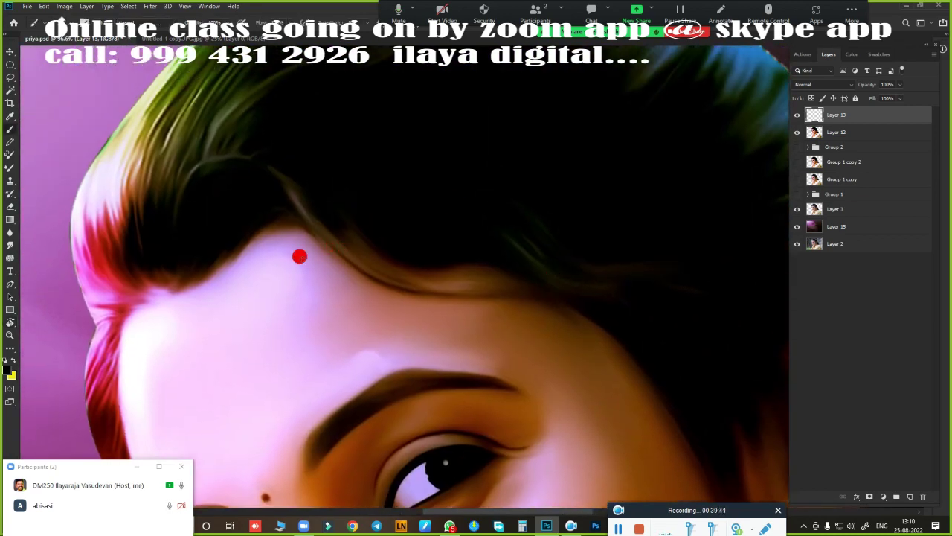
{"action": "scroll", "coordinate": [420, 323], "scroll_direction": "up", "scroll_amount": 2}
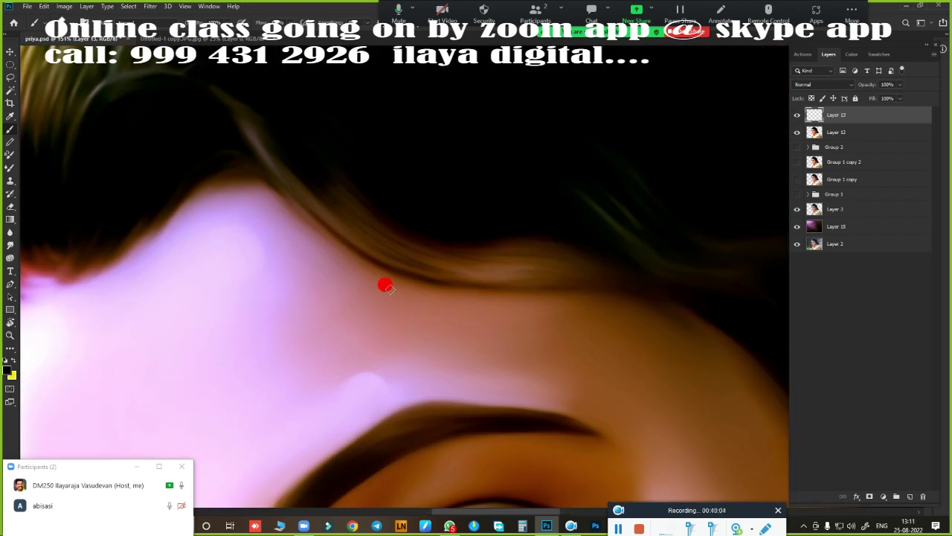
{"action": "left_click", "coordinate": [11, 166]}
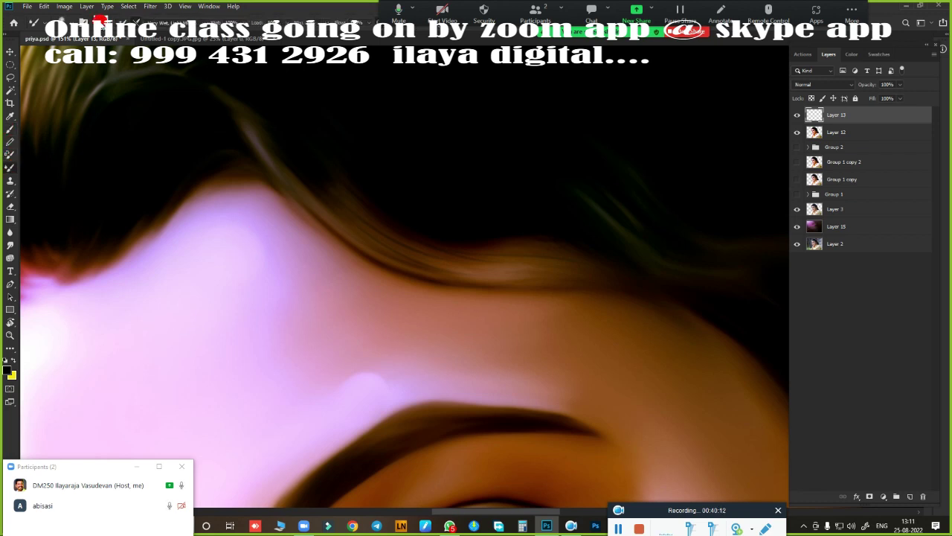
{"action": "scroll", "coordinate": [385, 267], "scroll_direction": "down", "scroll_amount": 5}
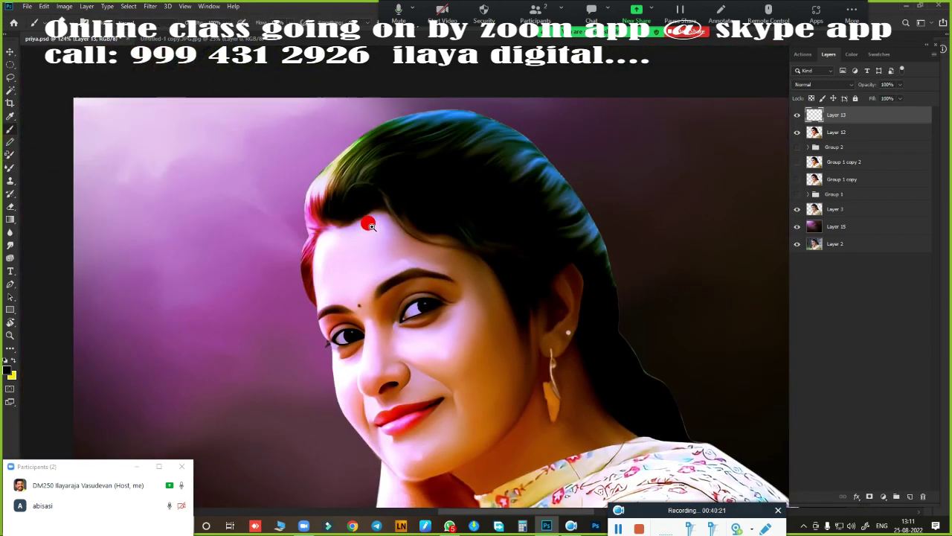
{"action": "scroll", "coordinate": [359, 212], "scroll_direction": "up", "scroll_amount": 4}
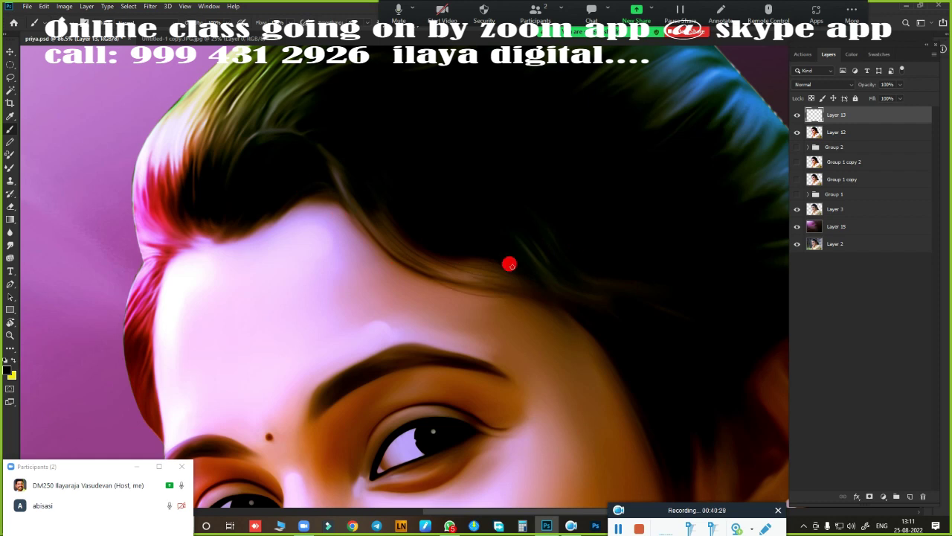
- Zoom in and out around the eye, ear, earring and neck edges to inspect them
{"action": "left_click_drag", "start_coordinate": [614, 259], "coordinate": [541, 203]}
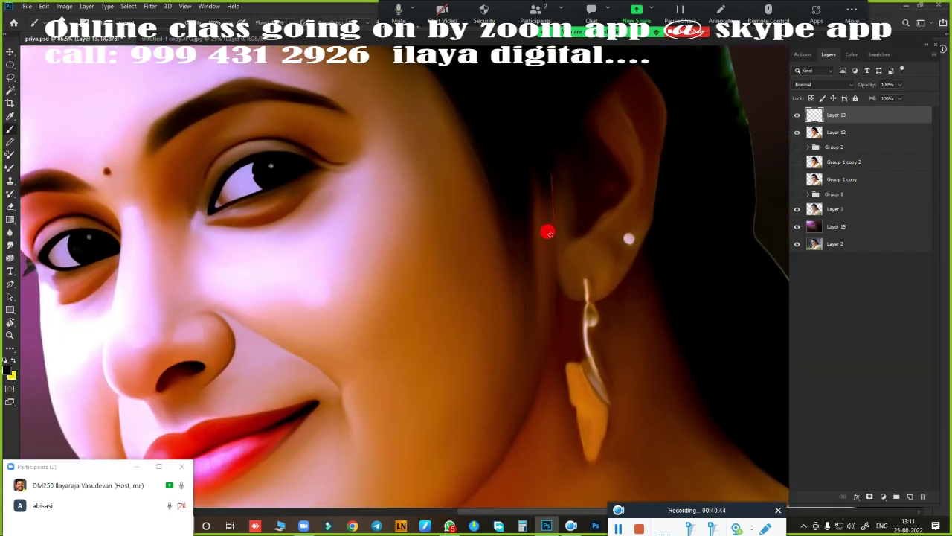
{"action": "scroll", "coordinate": [492, 325], "scroll_direction": "down", "scroll_amount": 5}
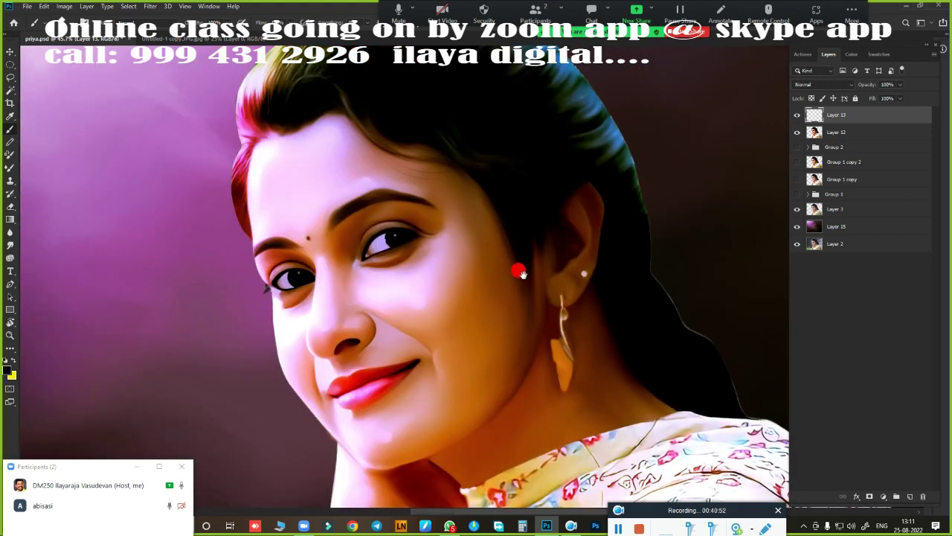
{"action": "scroll", "coordinate": [591, 114], "scroll_direction": "up", "scroll_amount": 4}
{"action": "scroll", "coordinate": [655, 195], "scroll_direction": "up", "scroll_amount": 2}
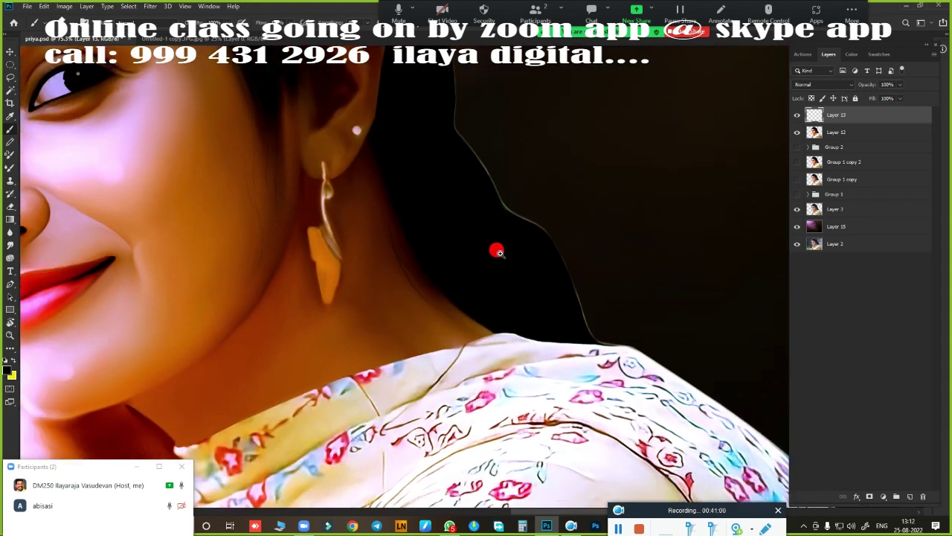
{"action": "scroll", "coordinate": [496, 248], "scroll_direction": "up", "scroll_amount": 3}
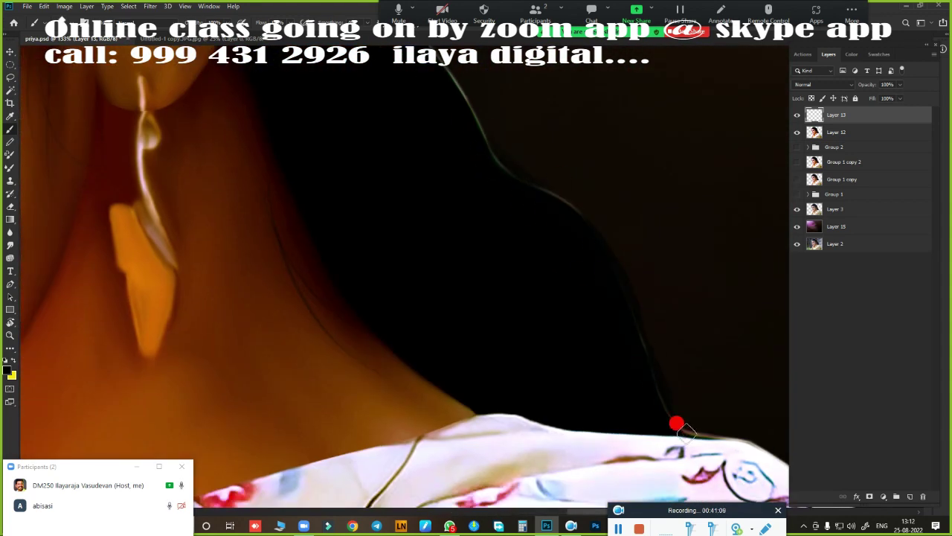
{"action": "scroll", "coordinate": [595, 410], "scroll_direction": "down", "scroll_amount": 2}
{"action": "scroll", "coordinate": [589, 203], "scroll_direction": "up", "scroll_amount": 2}
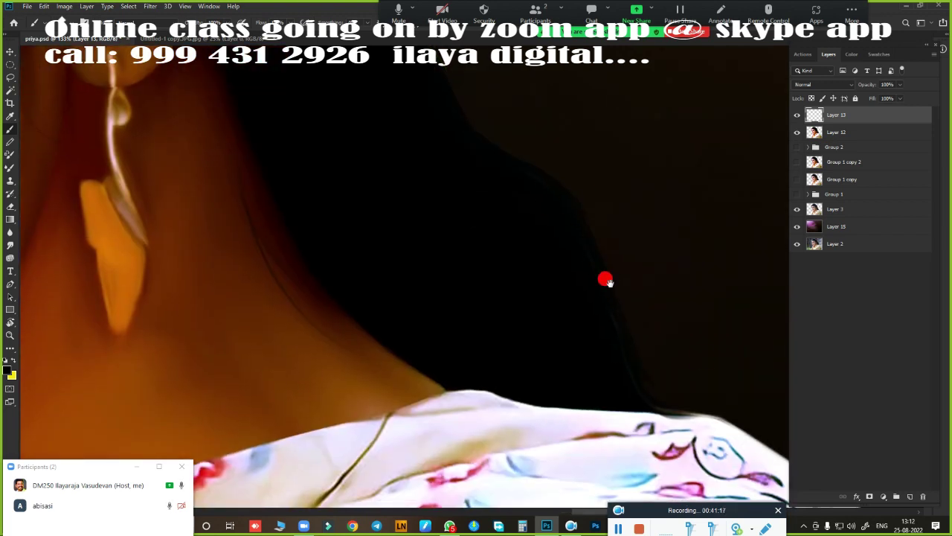
{"action": "scroll", "coordinate": [606, 276], "scroll_direction": "down", "scroll_amount": 2}
{"action": "scroll", "coordinate": [531, 215], "scroll_direction": "down", "scroll_amount": 2}
{"action": "scroll", "coordinate": [622, 343], "scroll_direction": "up", "scroll_amount": 1}
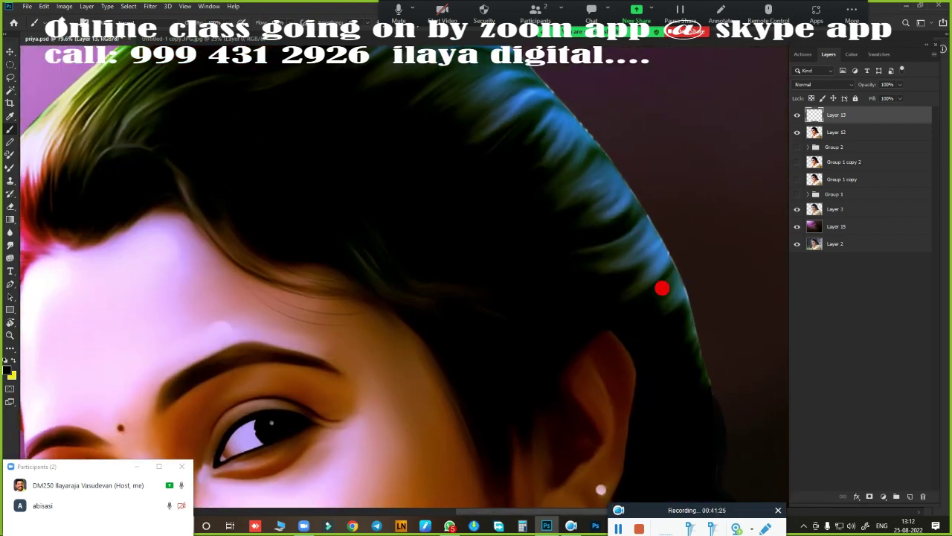
{"action": "scroll", "coordinate": [608, 331], "scroll_direction": "down", "scroll_amount": 1}
{"action": "scroll", "coordinate": [349, 198], "scroll_direction": "up", "scroll_amount": 1}
{"action": "scroll", "coordinate": [164, 220], "scroll_direction": "up", "scroll_amount": 2}
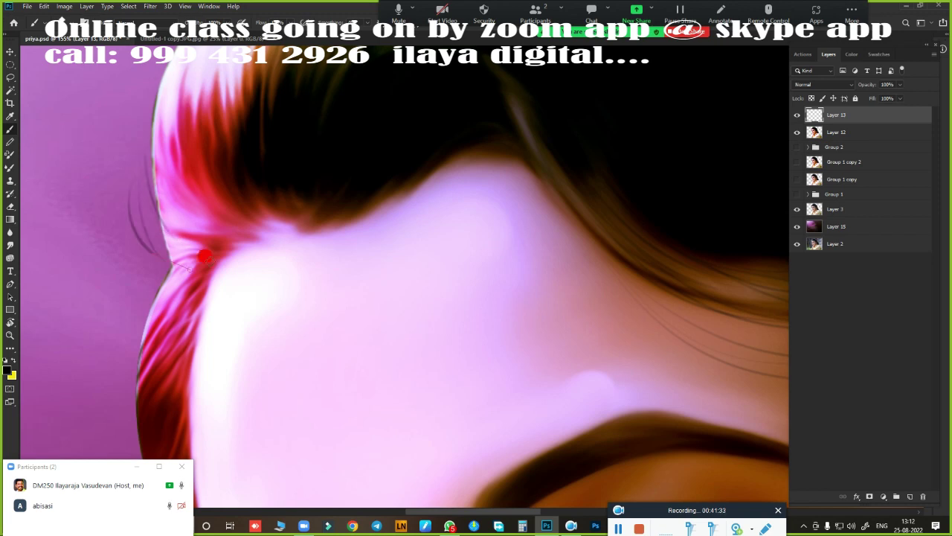
{"action": "scroll", "coordinate": [204, 257], "scroll_direction": "down", "scroll_amount": 1}
{"action": "scroll", "coordinate": [238, 216], "scroll_direction": "up", "scroll_amount": 1}
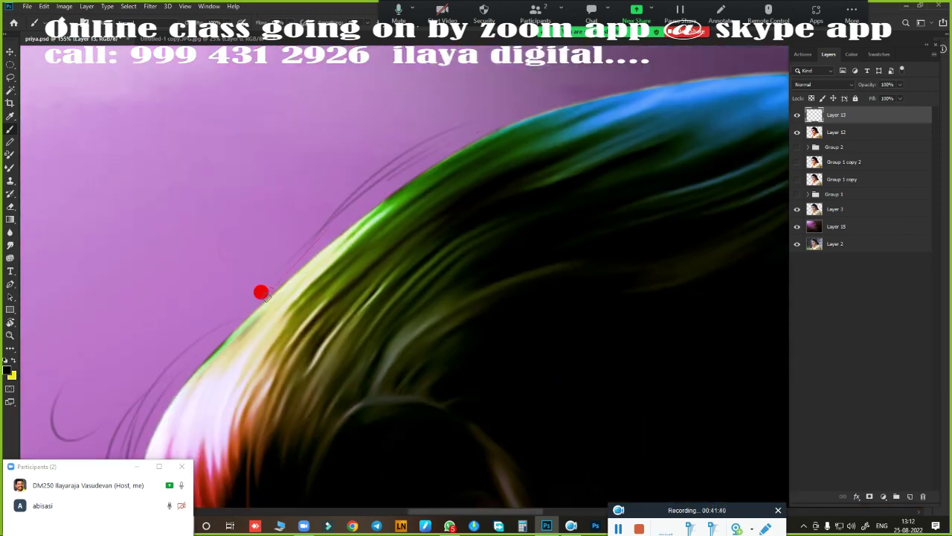
{"action": "scroll", "coordinate": [590, 153], "scroll_direction": "down", "scroll_amount": 1}
{"action": "scroll", "coordinate": [297, 187], "scroll_direction": "up", "scroll_amount": 1}
{"action": "scroll", "coordinate": [438, 197], "scroll_direction": "up", "scroll_amount": 1}
{"action": "scroll", "coordinate": [587, 351], "scroll_direction": "up", "scroll_amount": 1}
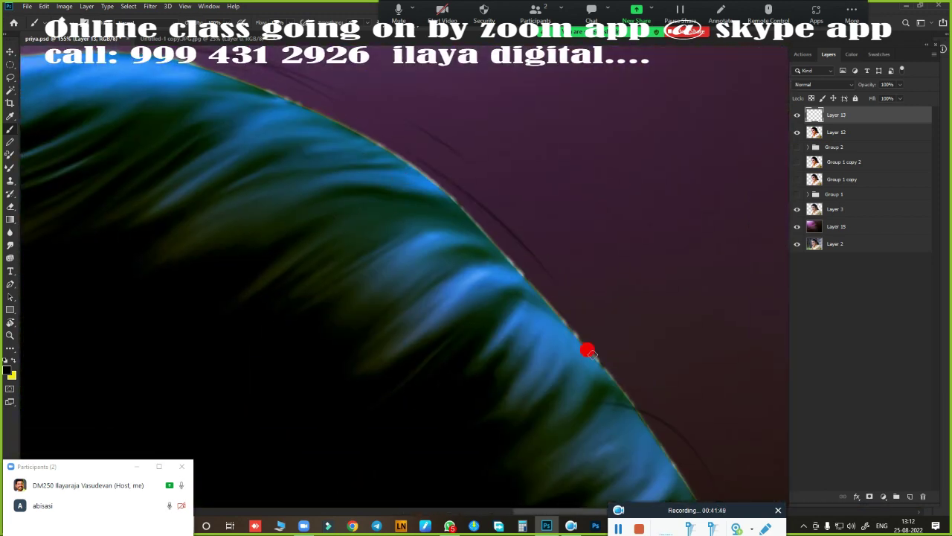
{"action": "scroll", "coordinate": [588, 351], "scroll_direction": "down", "scroll_amount": 1}
{"action": "scroll", "coordinate": [411, 134], "scroll_direction": "up", "scroll_amount": 1}
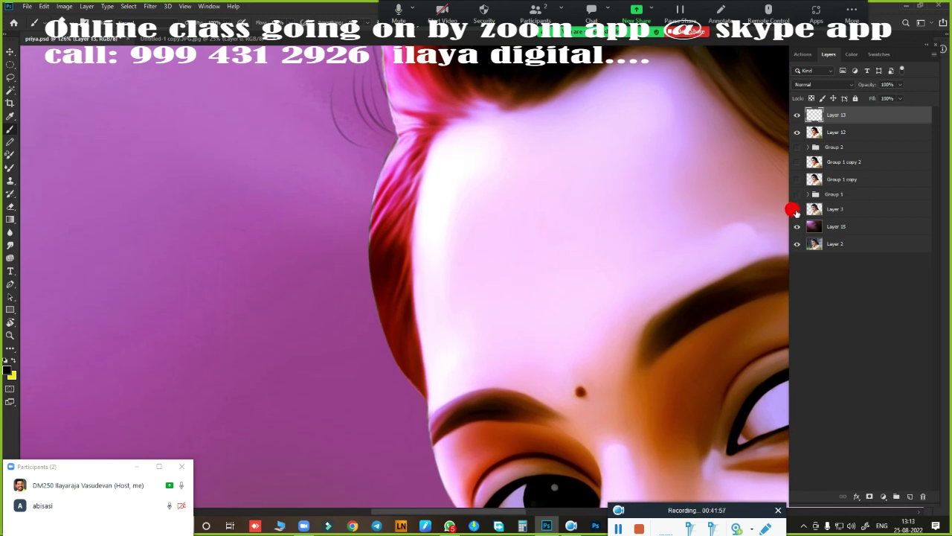
{"action": "scroll", "coordinate": [795, 212], "scroll_direction": "down", "scroll_amount": 2}
{"action": "scroll", "coordinate": [529, 236], "scroll_direction": "up", "scroll_amount": 2}
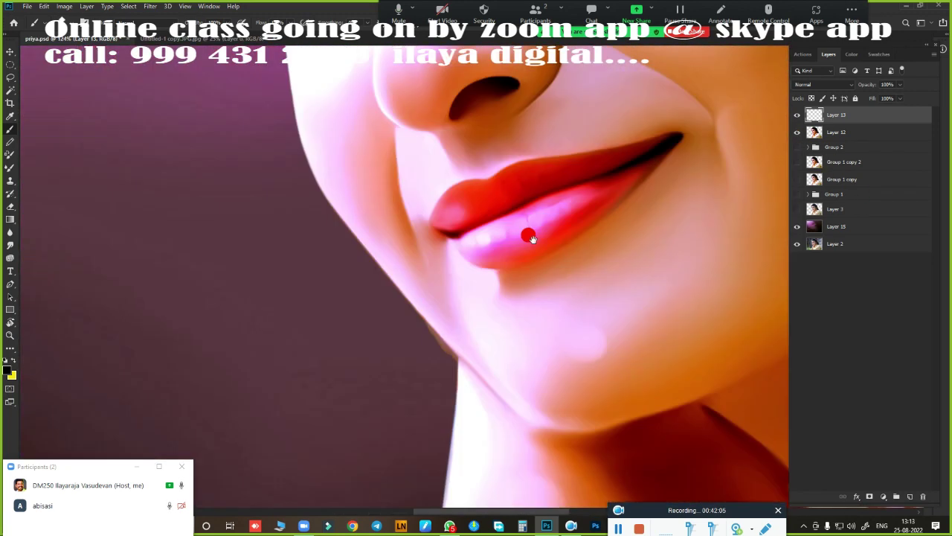
{"action": "scroll", "coordinate": [528, 237], "scroll_direction": "up", "scroll_amount": 1}
{"action": "scroll", "coordinate": [531, 268], "scroll_direction": "up", "scroll_amount": 1}
- Load the figure's outline from Group 1 copy and make Layer 12 the active layer
{"action": "left_click", "coordinate": [813, 186]}
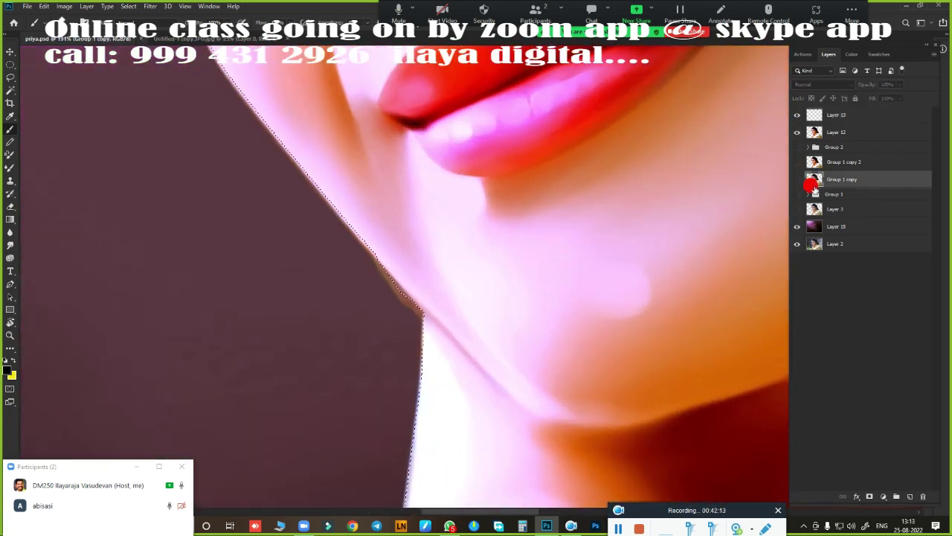
{"action": "left_click", "coordinate": [814, 132]}
{"action": "scroll", "coordinate": [815, 132], "scroll_direction": "down", "scroll_amount": 2}
{"action": "scroll", "coordinate": [585, 168], "scroll_direction": "up", "scroll_amount": 2}
{"action": "scroll", "coordinate": [546, 162], "scroll_direction": "up", "scroll_amount": 1}
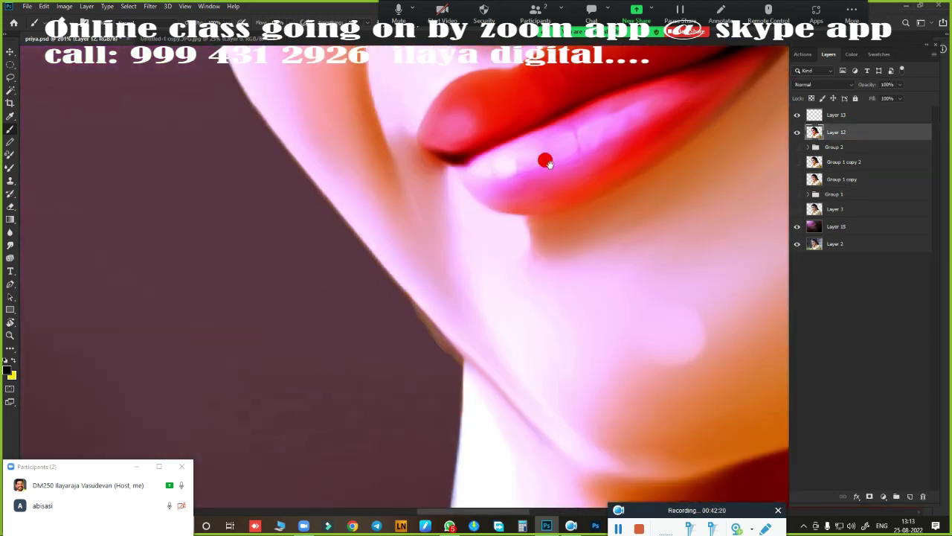
- Outline the stray dark spike beside the eye with the Pen and turn it into a selection
{"action": "key", "text": "p"}
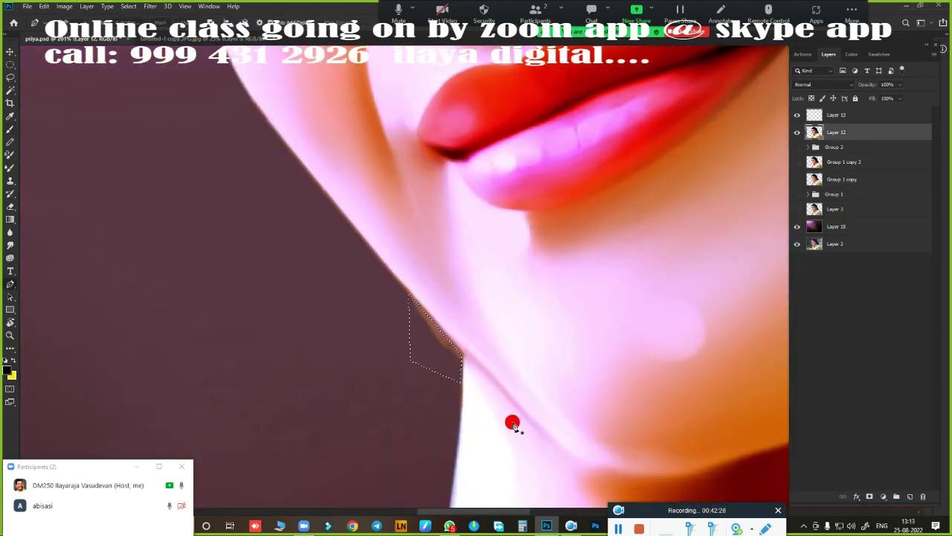
{"action": "scroll", "coordinate": [505, 427], "scroll_direction": "down", "scroll_amount": 1}
{"action": "scroll", "coordinate": [465, 342], "scroll_direction": "up", "scroll_amount": 3}
{"action": "scroll", "coordinate": [395, 312], "scroll_direction": "up", "scroll_amount": 1}
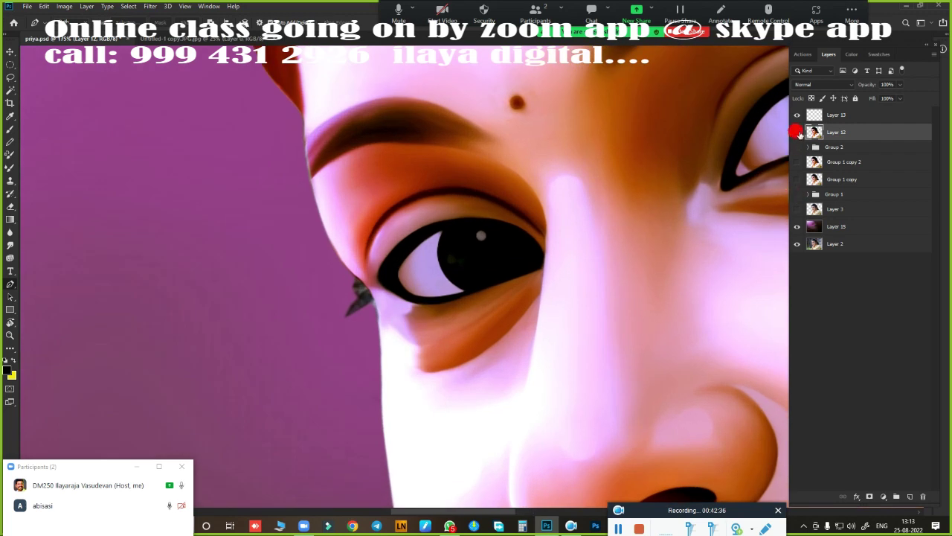
{"action": "scroll", "coordinate": [419, 276], "scroll_direction": "up", "scroll_amount": 4}
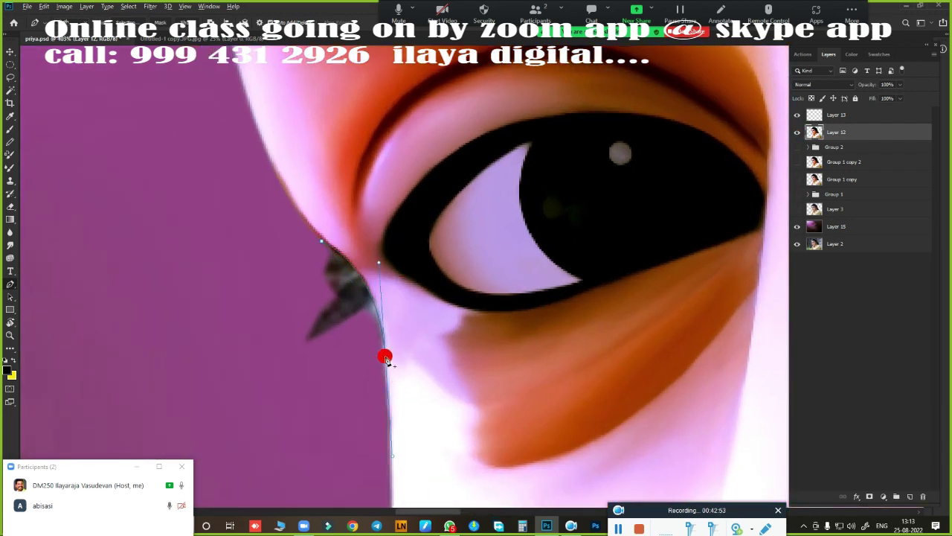
{"action": "key", "text": "ctrl+Return"}
- Soften the hard line along the hair edge on Layer 12
{"action": "scroll", "coordinate": [346, 374], "scroll_direction": "down", "scroll_amount": 3}
{"action": "scroll", "coordinate": [418, 318], "scroll_direction": "up", "scroll_amount": 2}
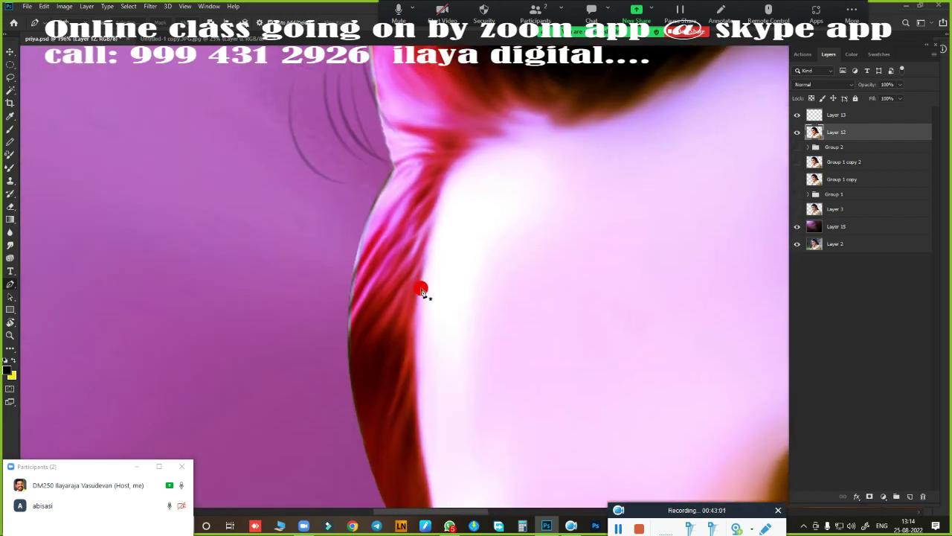
{"action": "scroll", "coordinate": [376, 223], "scroll_direction": "down", "scroll_amount": 2}
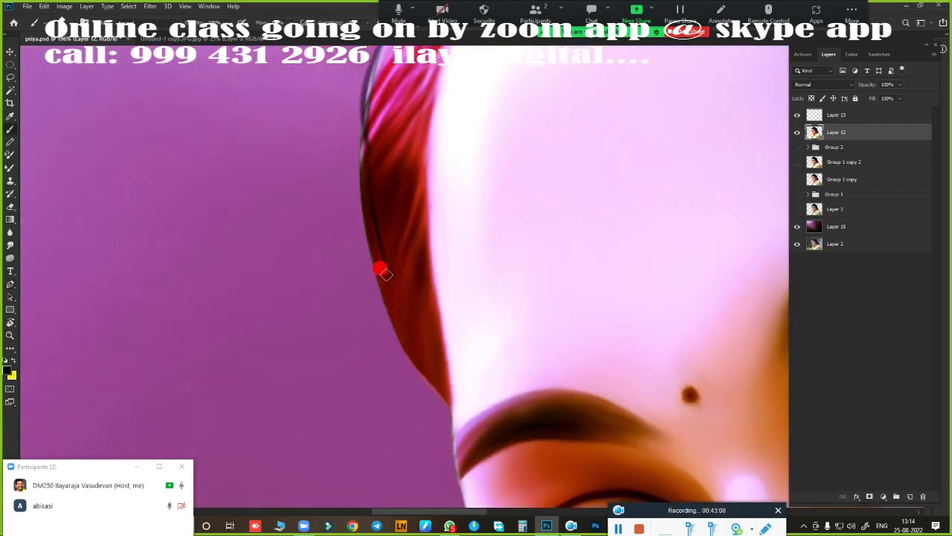
{"action": "left_click_drag", "start_coordinate": [380, 271], "coordinate": [433, 321]}
{"action": "scroll", "coordinate": [459, 391], "scroll_direction": "down", "scroll_amount": 3}
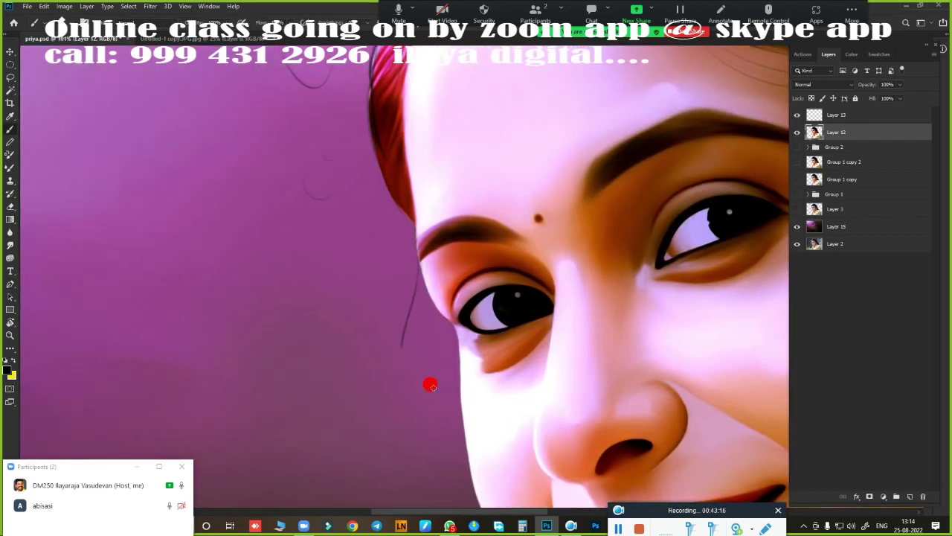
{"action": "scroll", "coordinate": [399, 220], "scroll_direction": "up", "scroll_amount": 2}
{"action": "scroll", "coordinate": [374, 391], "scroll_direction": "up", "scroll_amount": 2}
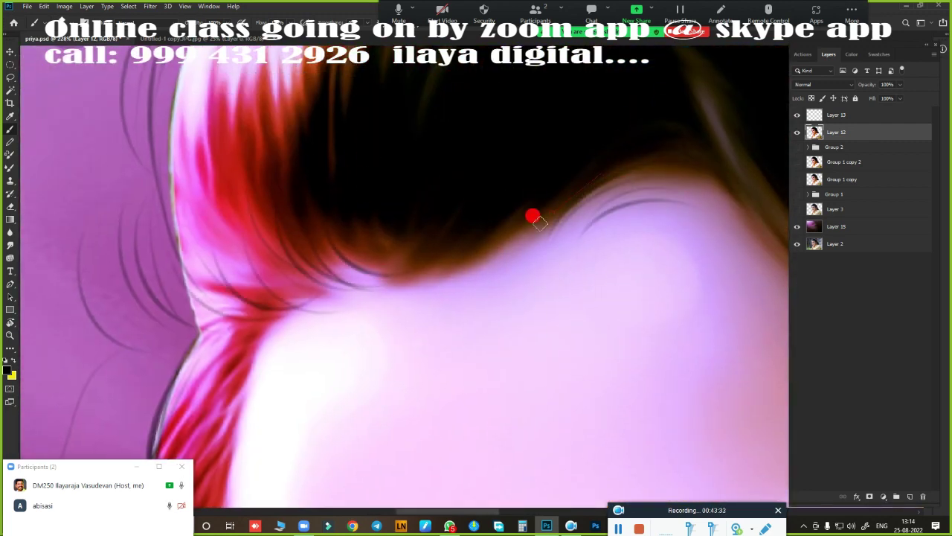
{"action": "scroll", "coordinate": [382, 153], "scroll_direction": "down", "scroll_amount": 3}
{"action": "scroll", "coordinate": [379, 151], "scroll_direction": "down", "scroll_amount": 3}
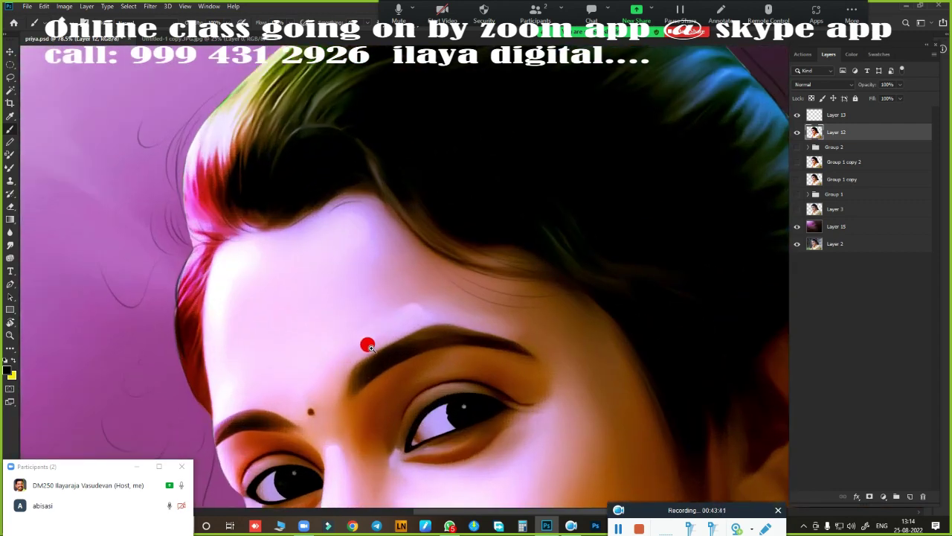
{"action": "scroll", "coordinate": [366, 342], "scroll_direction": "up", "scroll_amount": 2}
{"action": "scroll", "coordinate": [493, 337], "scroll_direction": "up", "scroll_amount": 2}
{"action": "scroll", "coordinate": [534, 266], "scroll_direction": "up", "scroll_amount": 2}
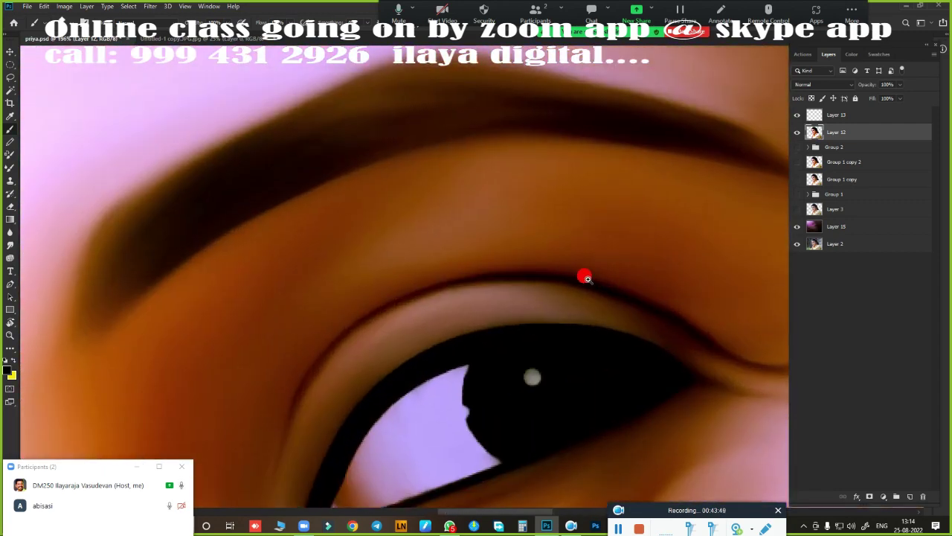
{"action": "scroll", "coordinate": [584, 275], "scroll_direction": "down", "scroll_amount": 4}
{"action": "left_click_drag", "start_coordinate": [603, 249], "coordinate": [582, 247]}
- On Layer 13, paint fine eyebrow hairs at the brow's left end and along its upper edge
{"action": "left_click", "coordinate": [833, 116]}
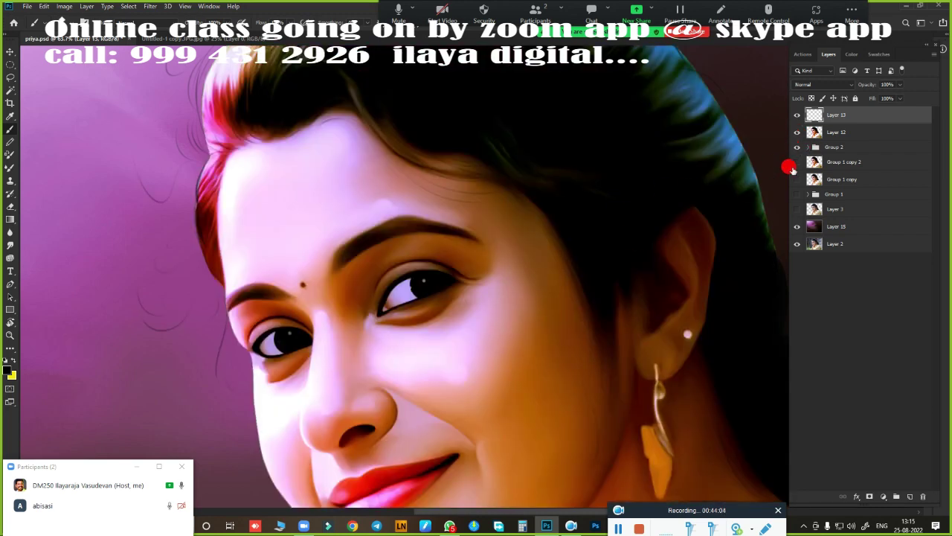
{"action": "scroll", "coordinate": [521, 217], "scroll_direction": "down", "scroll_amount": 2}
{"action": "scroll", "coordinate": [568, 251], "scroll_direction": "up", "scroll_amount": 5}
{"action": "scroll", "coordinate": [312, 193], "scroll_direction": "up", "scroll_amount": 1}
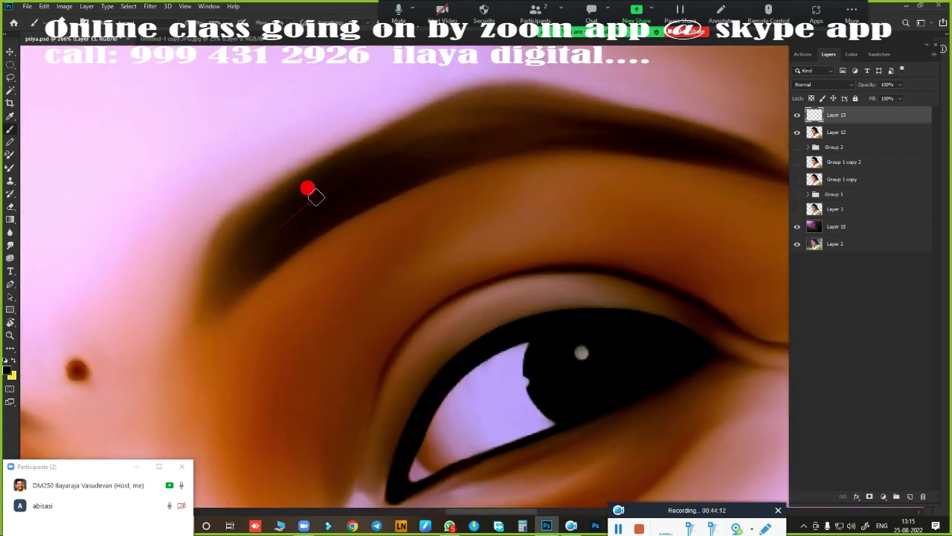
{"action": "left_click_drag", "start_coordinate": [238, 220], "coordinate": [197, 293]}
{"action": "left_click_drag", "start_coordinate": [162, 264], "coordinate": [152, 328]}
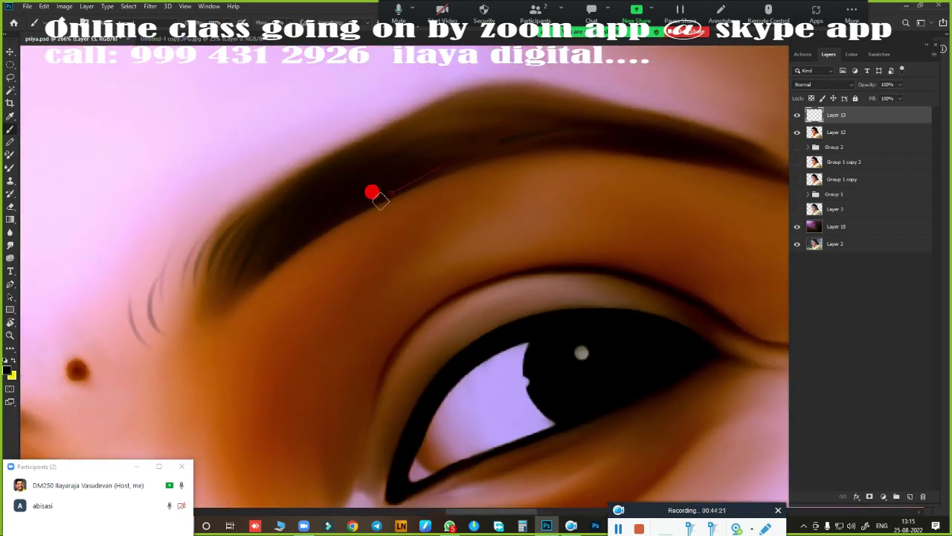
{"action": "scroll", "coordinate": [251, 329], "scroll_direction": "up", "scroll_amount": 1}
{"action": "scroll", "coordinate": [250, 330], "scroll_direction": "right", "scroll_amount": 3}
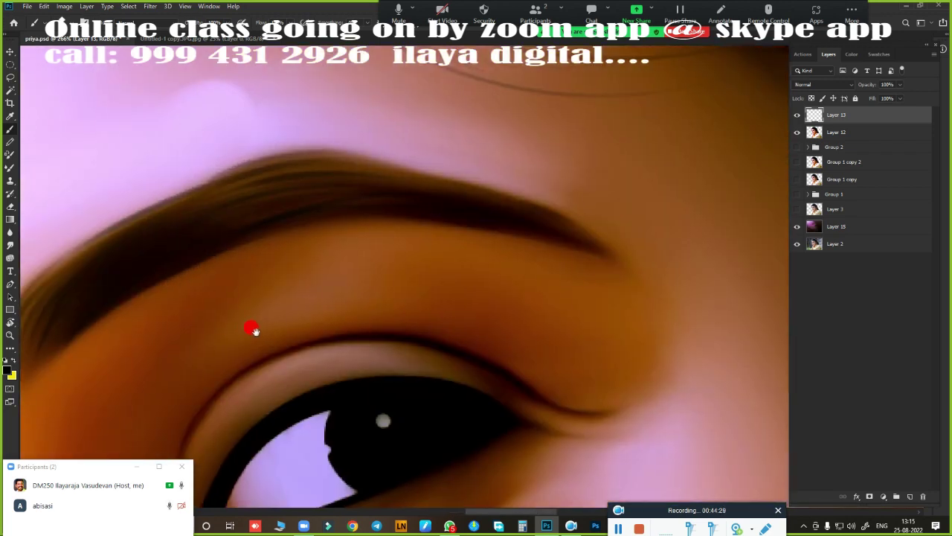
{"action": "scroll", "coordinate": [586, 149], "scroll_direction": "up", "scroll_amount": 2}
{"action": "scroll", "coordinate": [421, 206], "scroll_direction": "up", "scroll_amount": 1}
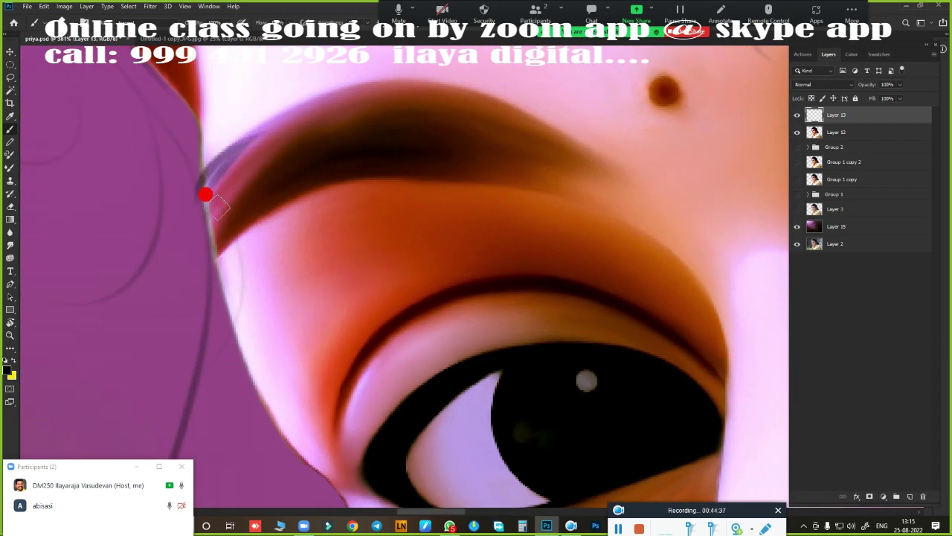
{"action": "left_click_drag", "start_coordinate": [345, 123], "coordinate": [458, 97]}
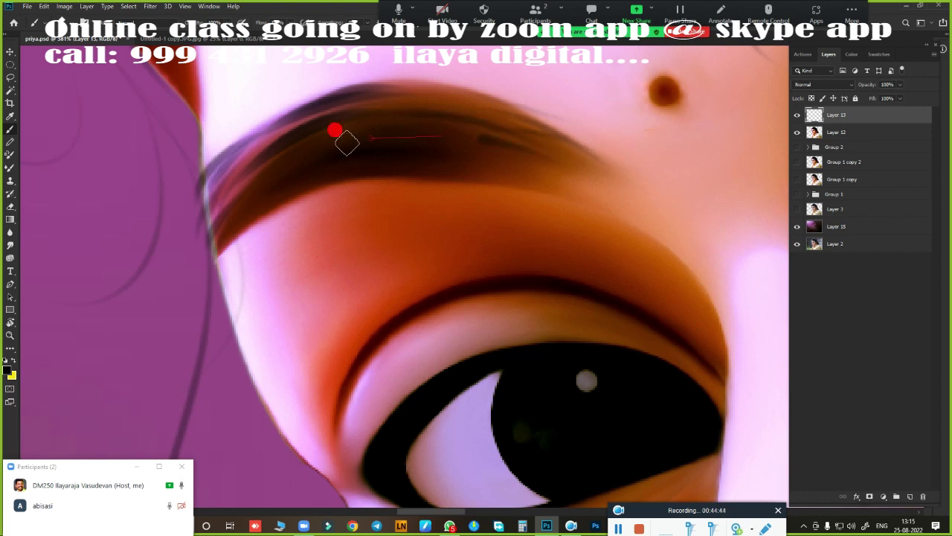
{"action": "mouse_move", "coordinate": [334, 129]}
{"action": "left_mouse_down"}
{"action": "mouse_move", "coordinate": [574, 156]}
{"action": "mouse_move", "coordinate": [510, 98]}
{"action": "left_mouse_up"}
{"action": "left_click_drag", "start_coordinate": [611, 95], "coordinate": [649, 145]}
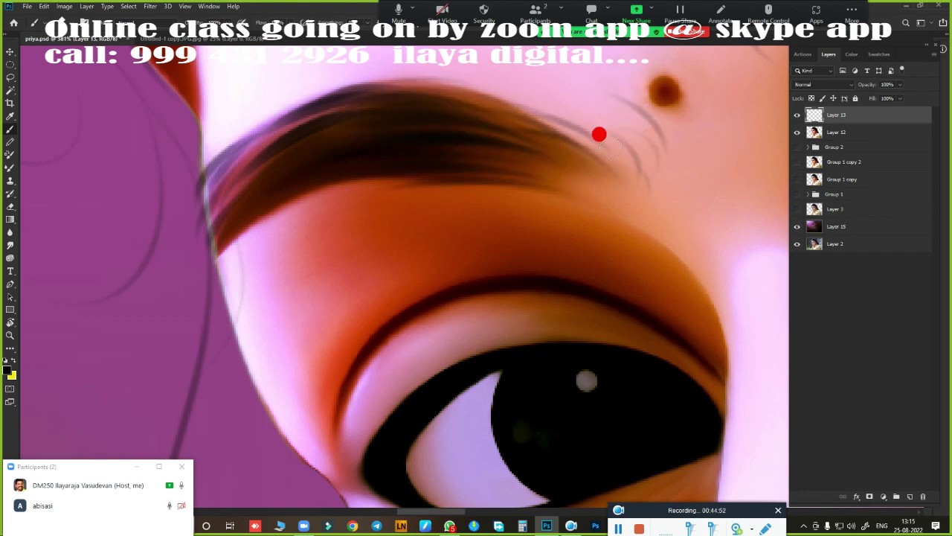
- Paint eyelashes at the eye's outer corner and along the upper and lower eyelids
{"action": "scroll", "coordinate": [599, 134], "scroll_direction": "down", "scroll_amount": 3}
{"action": "scroll", "coordinate": [335, 181], "scroll_direction": "up", "scroll_amount": 3}
{"action": "scroll", "coordinate": [450, 266], "scroll_direction": "left", "scroll_amount": 2}
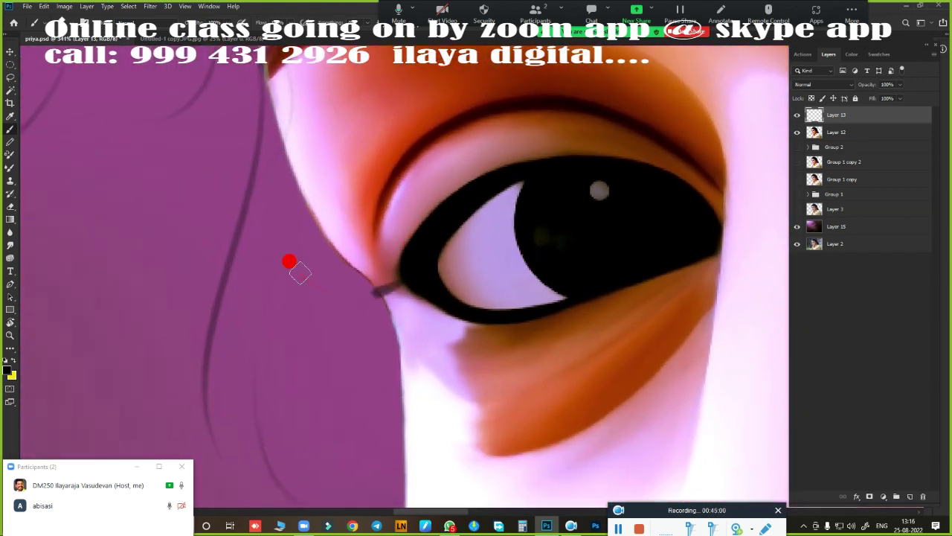
{"action": "mouse_move", "coordinate": [289, 259]}
{"action": "left_mouse_down"}
{"action": "mouse_move", "coordinate": [395, 279]}
{"action": "mouse_move", "coordinate": [342, 268]}
{"action": "left_mouse_up"}
{"action": "left_click_drag", "start_coordinate": [293, 322], "coordinate": [377, 301]}
{"action": "mouse_move", "coordinate": [351, 213]}
{"action": "left_mouse_down"}
{"action": "mouse_move", "coordinate": [395, 164]}
{"action": "mouse_move", "coordinate": [479, 171]}
{"action": "left_mouse_up"}
{"action": "mouse_move", "coordinate": [444, 324]}
{"action": "left_mouse_down"}
{"action": "mouse_move", "coordinate": [390, 359]}
{"action": "mouse_move", "coordinate": [316, 285]}
{"action": "left_mouse_up"}
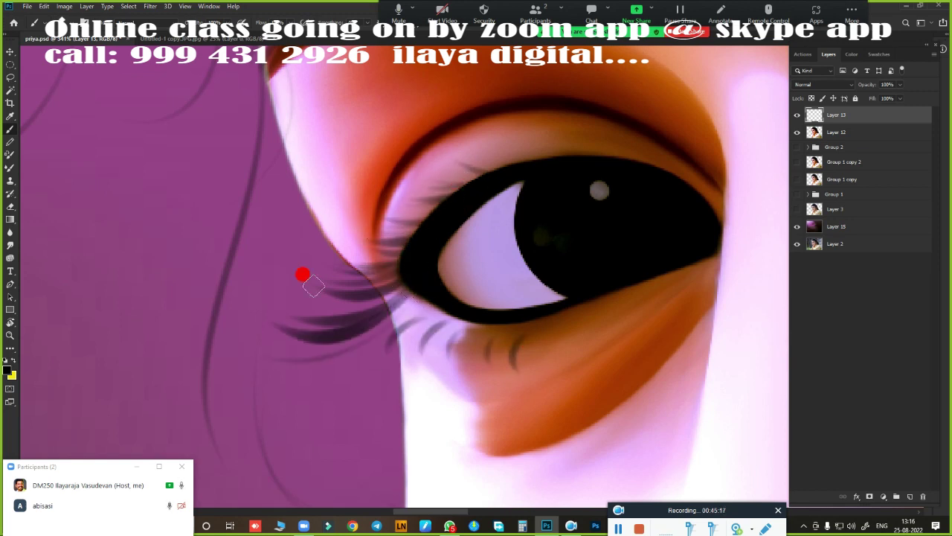
{"action": "scroll", "coordinate": [316, 286], "scroll_direction": "up", "scroll_amount": 3}
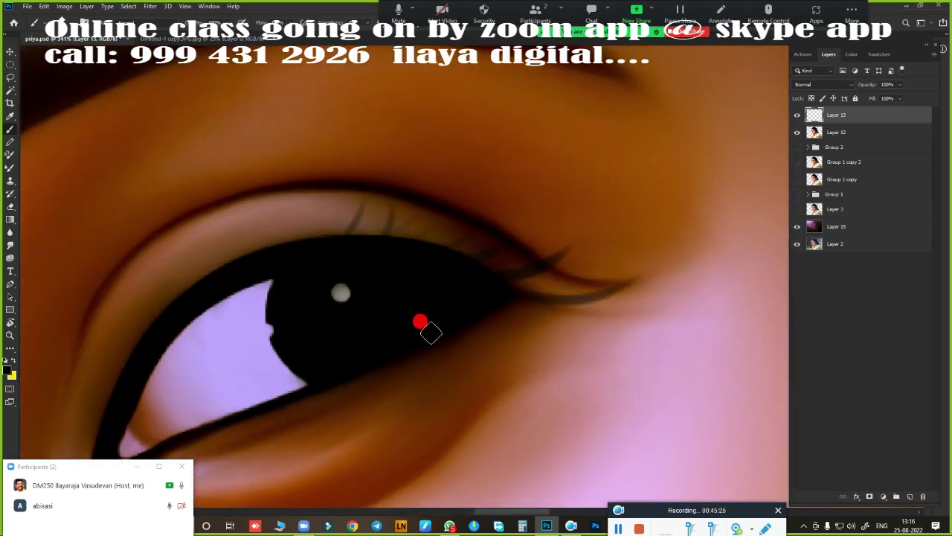
{"action": "scroll", "coordinate": [489, 389], "scroll_direction": "down", "scroll_amount": 5}
{"action": "scroll", "coordinate": [489, 389], "scroll_direction": "down", "scroll_amount": 5}
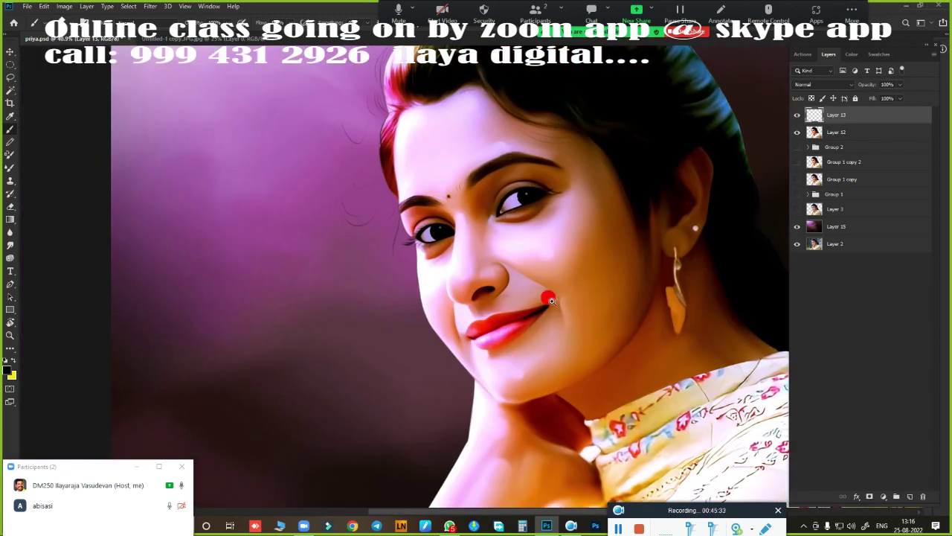
{"action": "scroll", "coordinate": [551, 300], "scroll_direction": "up", "scroll_amount": 3}
{"action": "scroll", "coordinate": [496, 342], "scroll_direction": "up", "scroll_amount": 3}
{"action": "scroll", "coordinate": [463, 305], "scroll_direction": "up", "scroll_amount": 2}
- Add a new empty layer and paint a golden stray hair strand by the forehead
{"action": "left_click", "coordinate": [910, 497]}
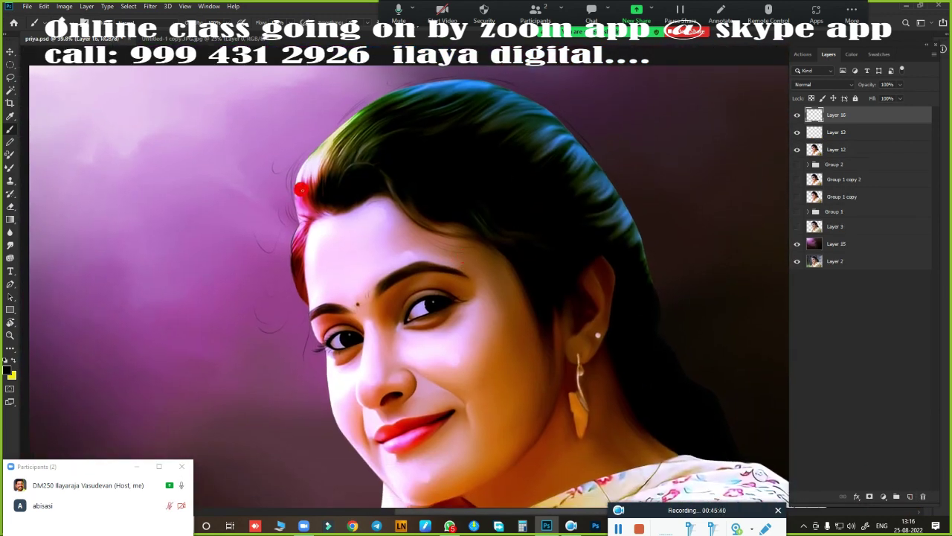
{"action": "scroll", "coordinate": [321, 262], "scroll_direction": "up", "scroll_amount": 5}
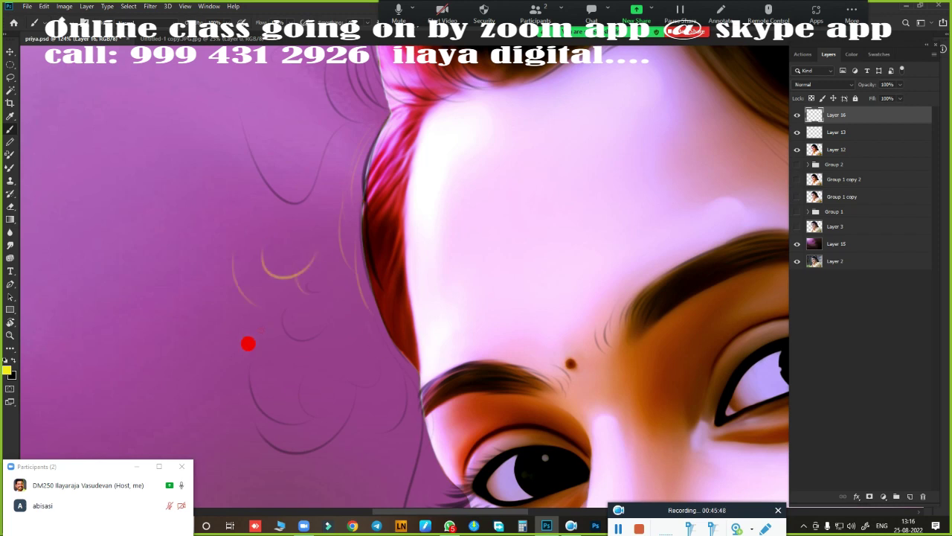
{"action": "scroll", "coordinate": [247, 343], "scroll_direction": "down", "scroll_amount": 3}
{"action": "scroll", "coordinate": [431, 245], "scroll_direction": "up", "scroll_amount": 5}
{"action": "scroll", "coordinate": [404, 361], "scroll_direction": "up", "scroll_amount": 1}
{"action": "scroll", "coordinate": [385, 112], "scroll_direction": "up", "scroll_amount": 2}
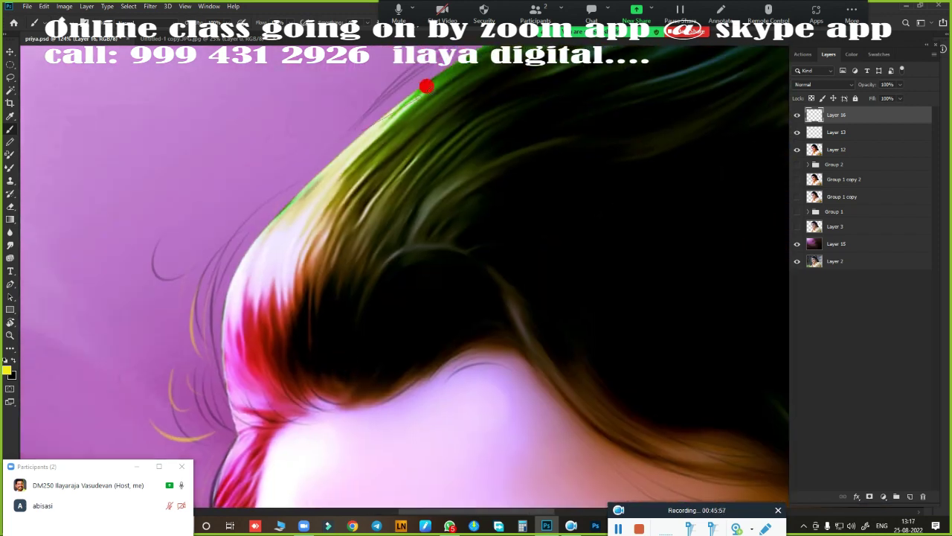
{"action": "scroll", "coordinate": [512, 149], "scroll_direction": "down", "scroll_amount": 2}
{"action": "scroll", "coordinate": [419, 276], "scroll_direction": "up", "scroll_amount": 1}
{"action": "scroll", "coordinate": [478, 382], "scroll_direction": "down", "scroll_amount": 4}
{"action": "scroll", "coordinate": [625, 343], "scroll_direction": "up", "scroll_amount": 3}
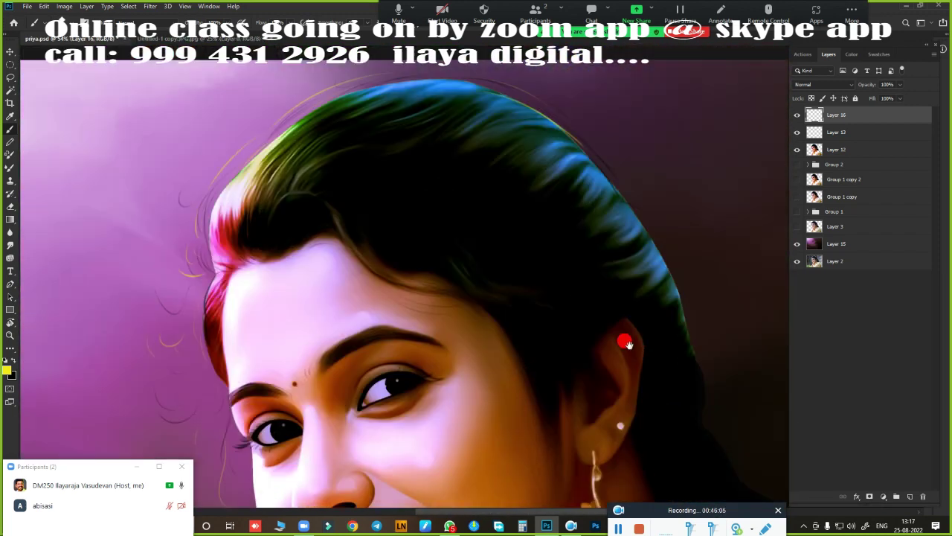
{"action": "scroll", "coordinate": [529, 266], "scroll_direction": "up", "scroll_amount": 2}
{"action": "scroll", "coordinate": [300, 244], "scroll_direction": "up", "scroll_amount": 1}
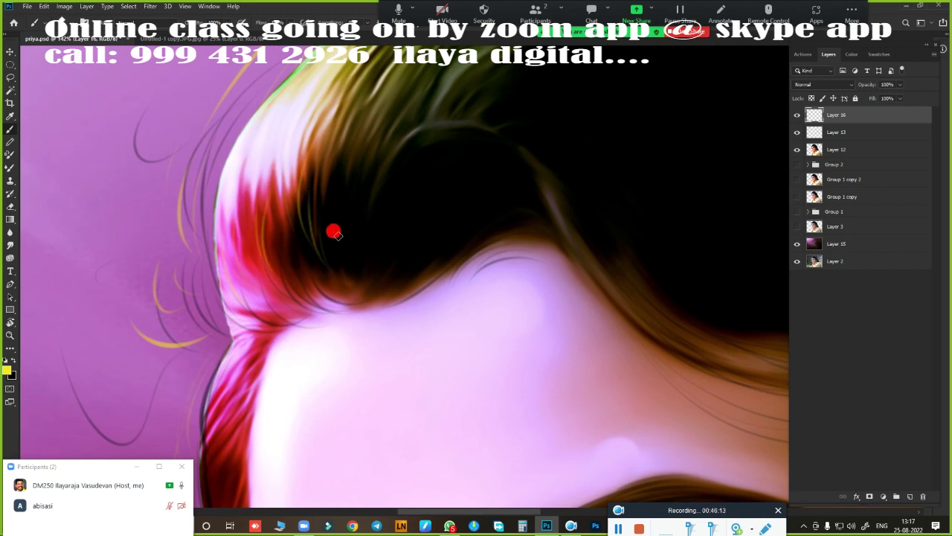
{"action": "scroll", "coordinate": [476, 110], "scroll_direction": "up", "scroll_amount": 2}
{"action": "scroll", "coordinate": [446, 186], "scroll_direction": "up", "scroll_amount": 1}
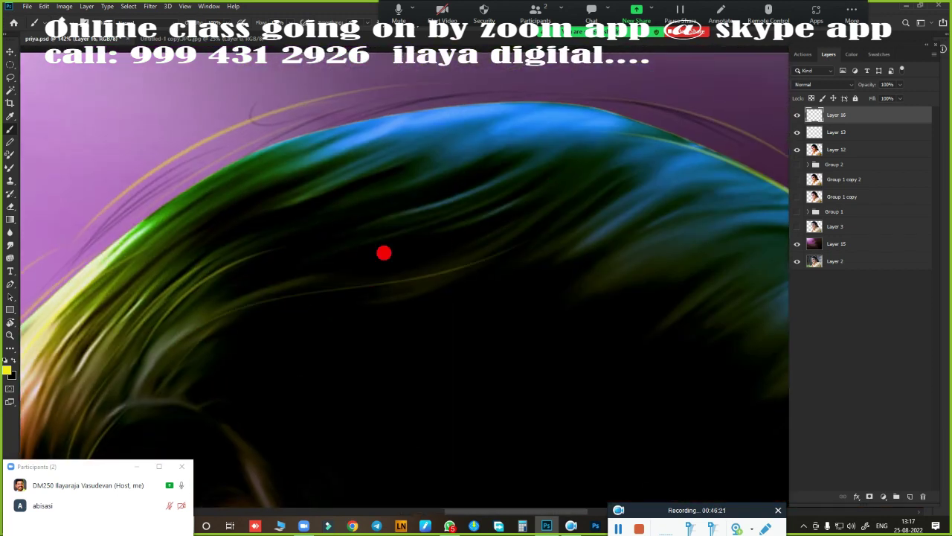
{"action": "scroll", "coordinate": [436, 201], "scroll_direction": "down", "scroll_amount": 1}
{"action": "scroll", "coordinate": [401, 212], "scroll_direction": "up", "scroll_amount": 1}
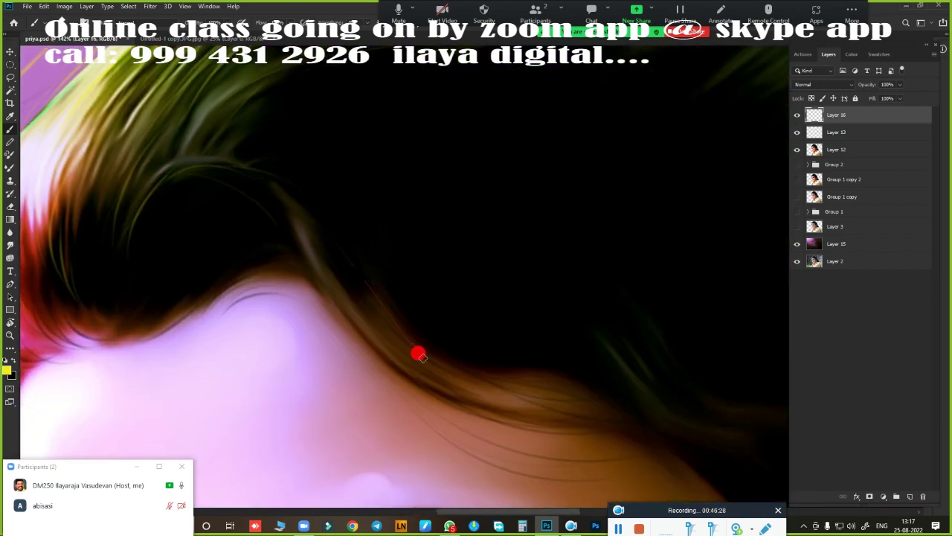
{"action": "left_click_drag", "start_coordinate": [386, 328], "coordinate": [573, 381]}
{"action": "scroll", "coordinate": [359, 322], "scroll_direction": "down", "scroll_amount": 2}
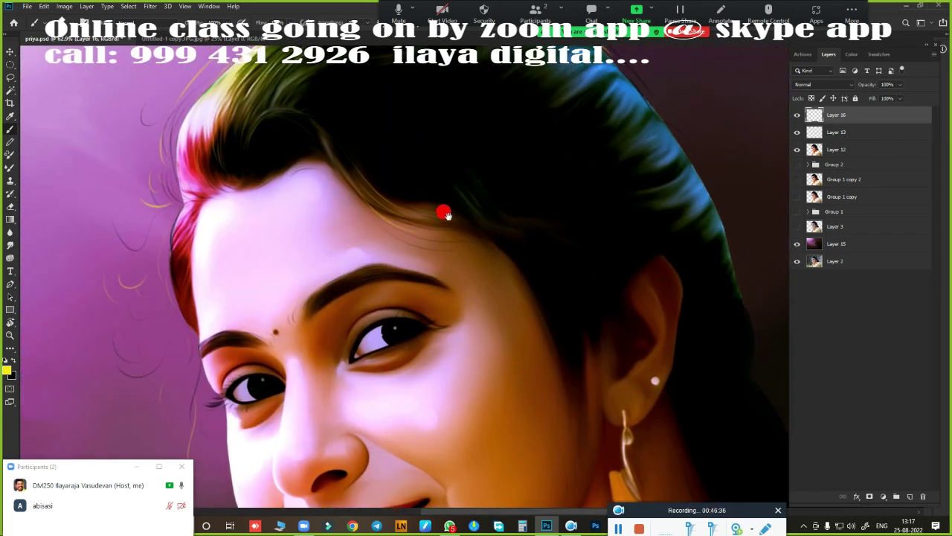
{"action": "scroll", "coordinate": [442, 210], "scroll_direction": "up", "scroll_amount": 2}
- Switch the foreground colour to light blue and paint strands across the crown of the hair
{"action": "left_click_drag", "start_coordinate": [606, 259], "coordinate": [544, 295]}
{"action": "left_click", "coordinate": [6, 370]}
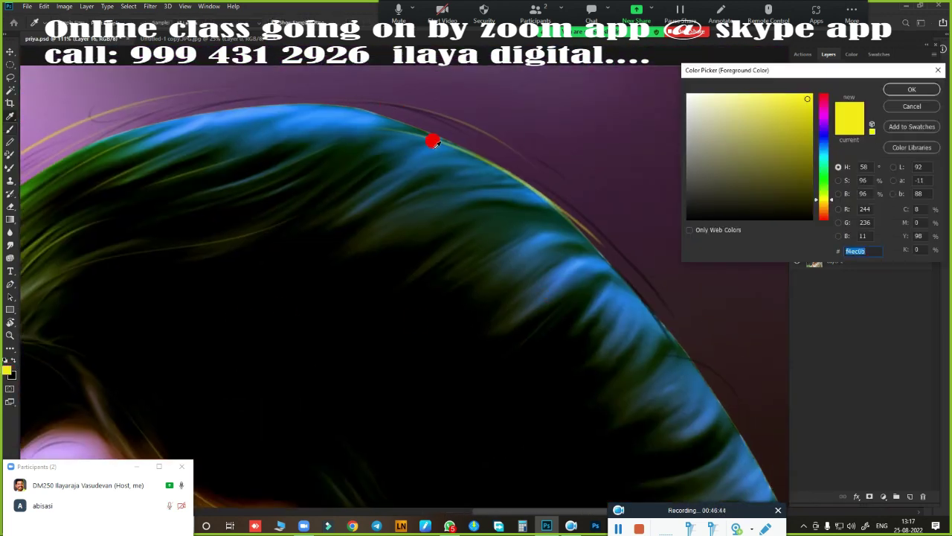
{"action": "left_click", "coordinate": [434, 141]}
{"action": "left_click", "coordinate": [801, 109]}
{"action": "left_click", "coordinate": [910, 93]}
{"action": "left_click_drag", "start_coordinate": [413, 134], "coordinate": [235, 160]}
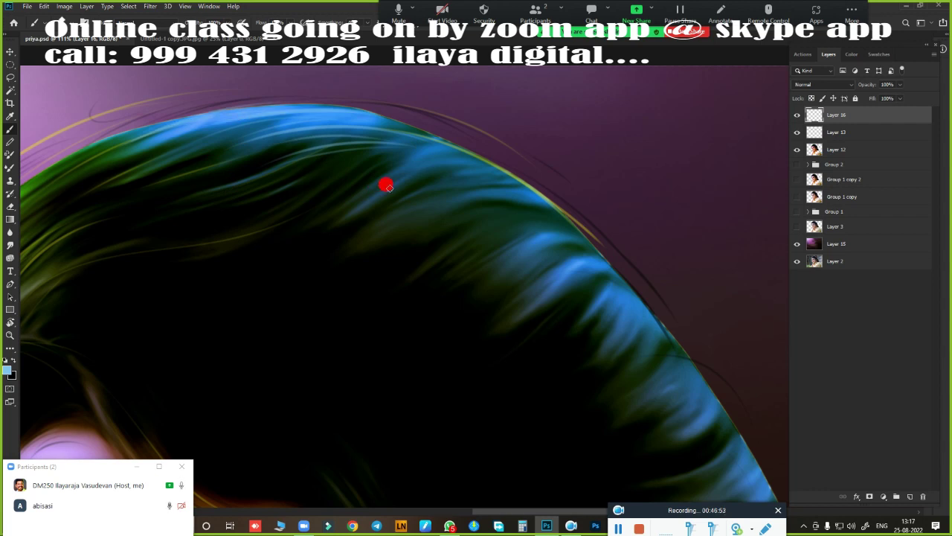
{"action": "left_click_drag", "start_coordinate": [462, 167], "coordinate": [316, 185]}
{"action": "mouse_move", "coordinate": [521, 195]}
{"action": "left_mouse_down"}
{"action": "mouse_move", "coordinate": [395, 219]}
{"action": "mouse_move", "coordinate": [591, 259]}
{"action": "left_mouse_up"}
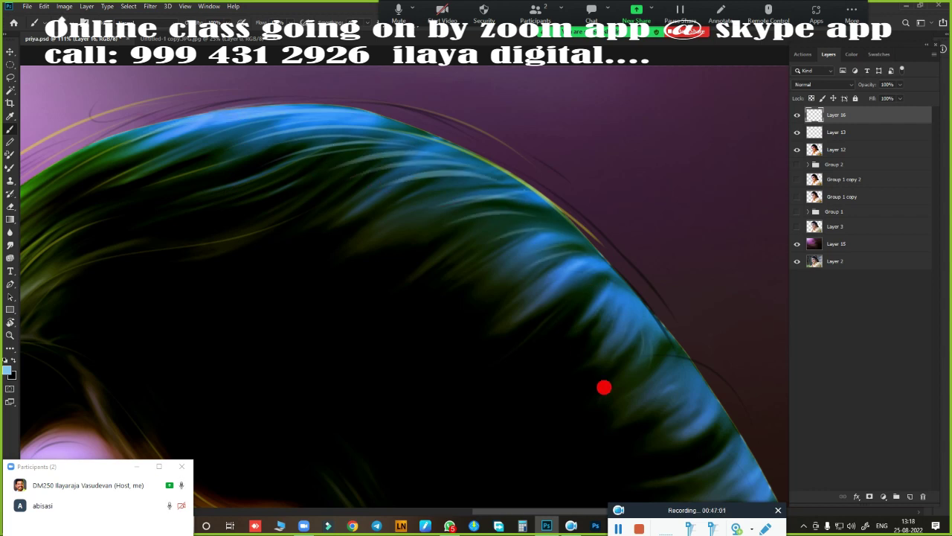
- Fit the whole image on screen and shift the painting colour from blue to orange
{"action": "left_click_drag", "start_coordinate": [603, 387], "coordinate": [525, 211]}
{"action": "key", "text": "ctrl+0"}
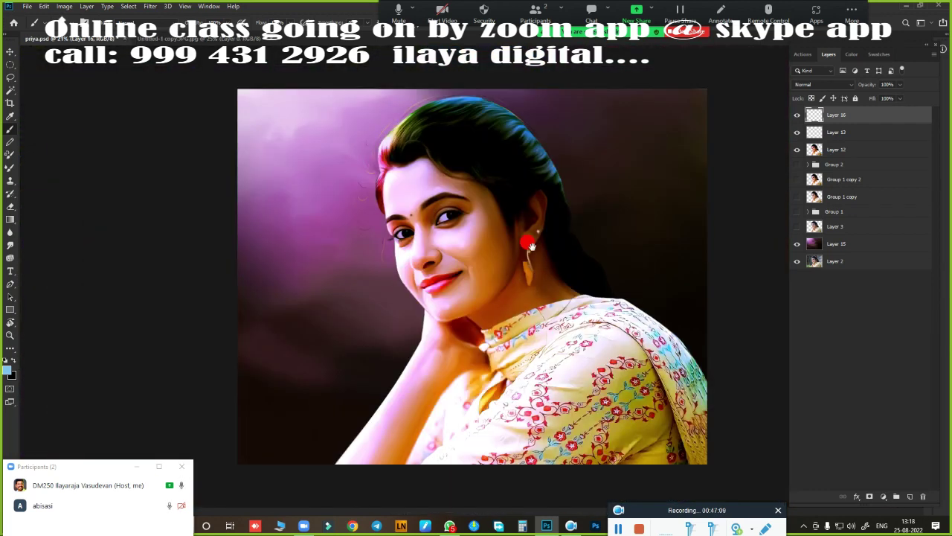
{"action": "scroll", "coordinate": [429, 290], "scroll_direction": "up", "scroll_amount": 3}
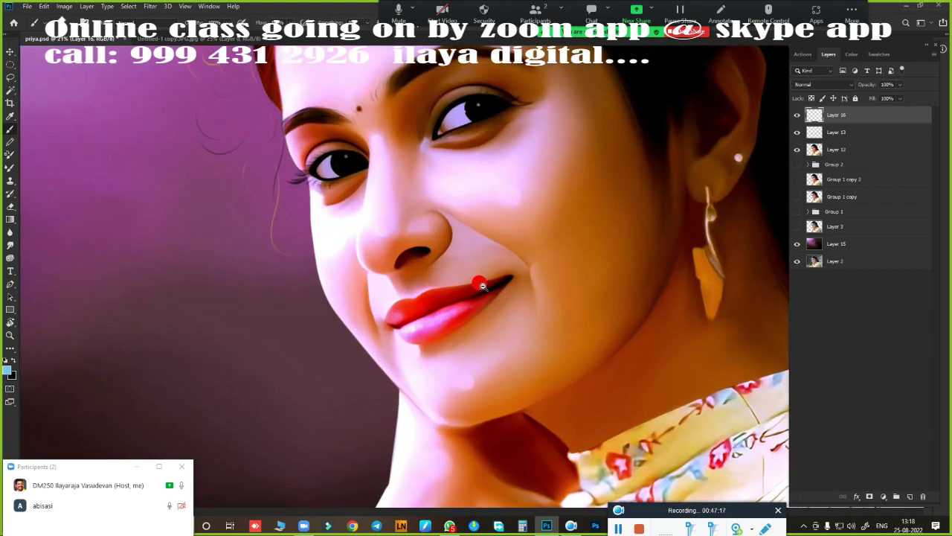
{"action": "scroll", "coordinate": [477, 278], "scroll_direction": "up", "scroll_amount": 3}
{"action": "scroll", "coordinate": [454, 167], "scroll_direction": "up", "scroll_amount": 3}
{"action": "scroll", "coordinate": [459, 315], "scroll_direction": "up", "scroll_amount": 2}
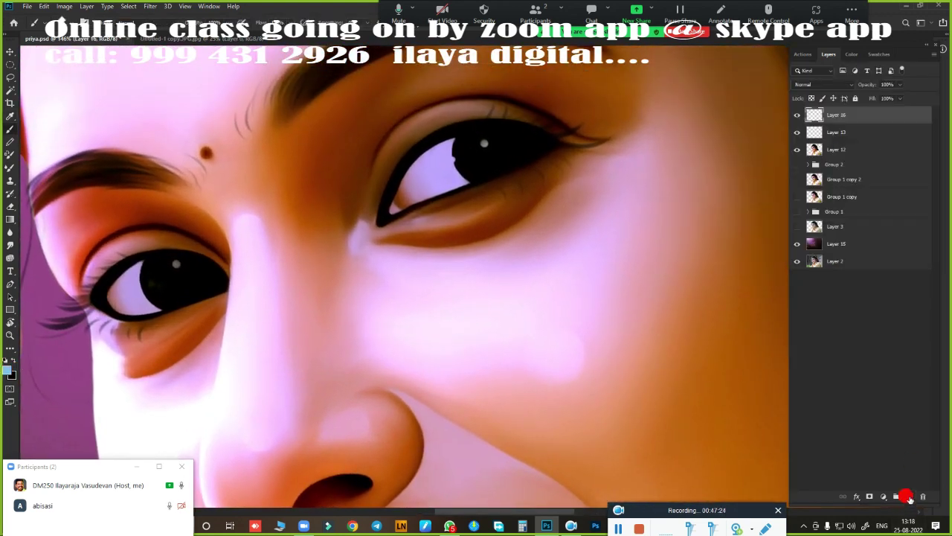
{"action": "left_click_drag", "start_coordinate": [824, 211], "coordinate": [823, 208]}
- Paint a warm orange crescent reflection inside the iris
{"action": "left_click", "coordinate": [912, 89]}
{"action": "scroll", "coordinate": [268, 287], "scroll_direction": "up", "scroll_amount": 1}
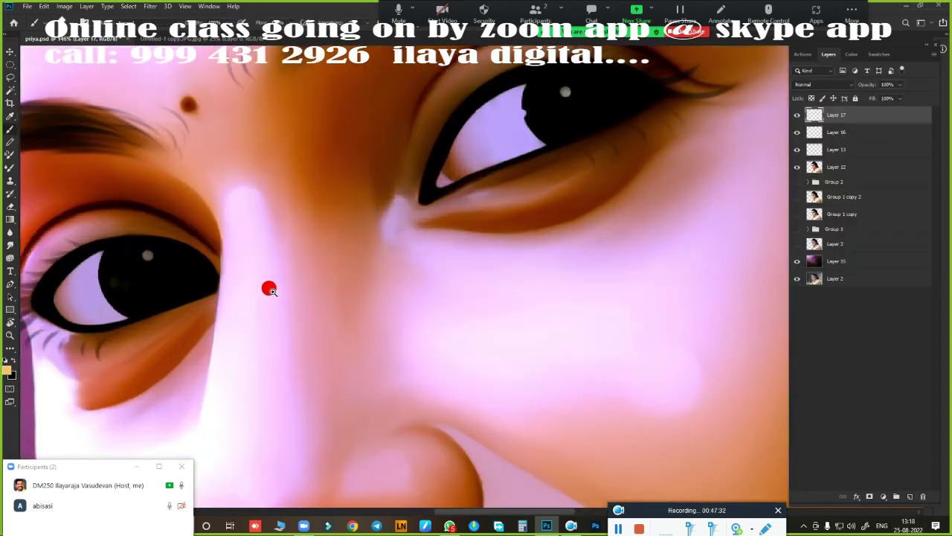
{"action": "scroll", "coordinate": [280, 275], "scroll_direction": "up", "scroll_amount": 2}
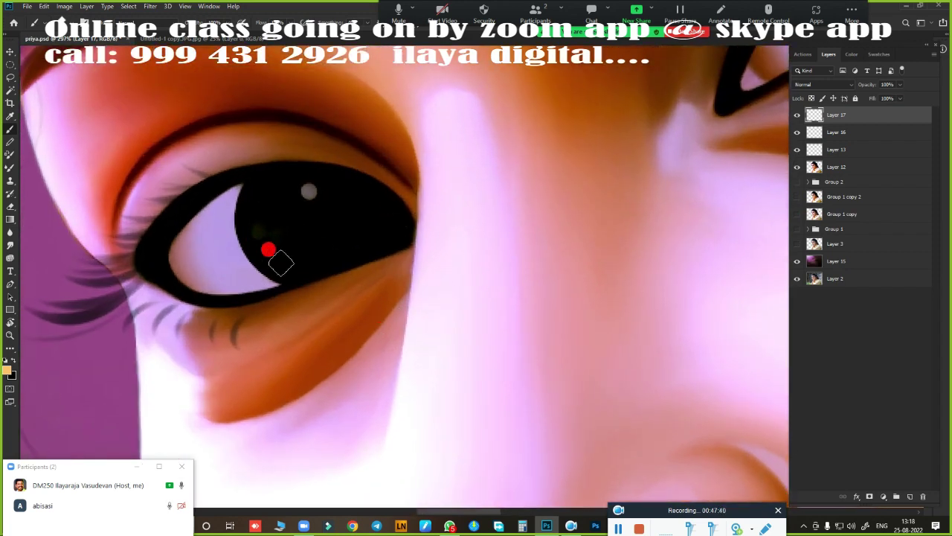
{"action": "left_click_drag", "start_coordinate": [272, 251], "coordinate": [556, 196]}
{"action": "key", "text": "ctrl+0"}
{"action": "scroll", "coordinate": [556, 367], "scroll_direction": "up", "scroll_amount": 2}
{"action": "scroll", "coordinate": [511, 192], "scroll_direction": "up", "scroll_amount": 2}
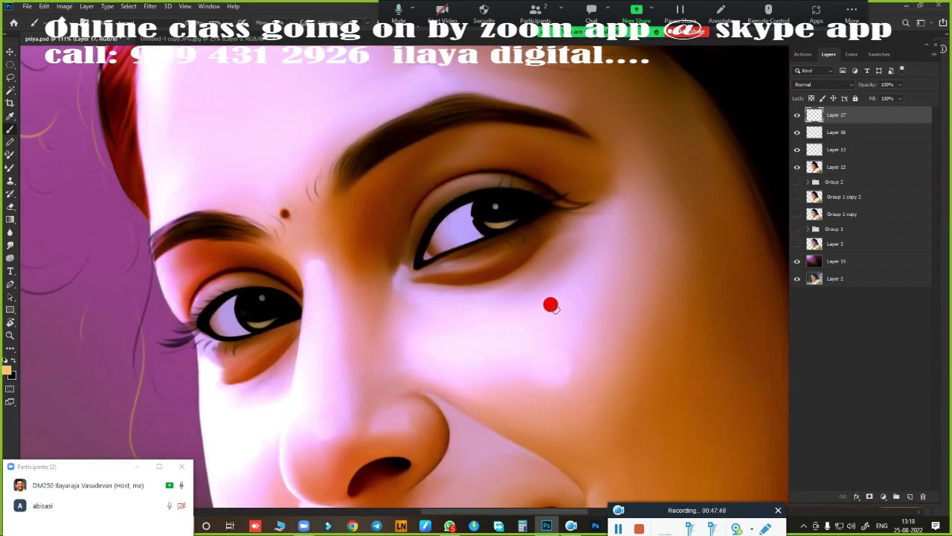
- Shift the iris reflections toward blue-violet with Hue/Saturation (Ctrl+U)
{"action": "key", "text": "ctrl+u"}
{"action": "left_click_drag", "start_coordinate": [737, 119], "coordinate": [719, 127]}
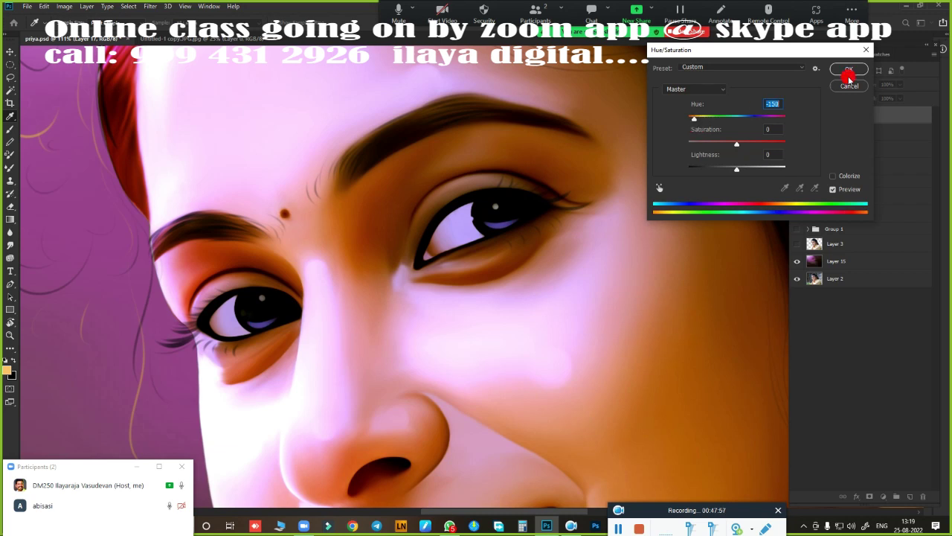
{"action": "left_click", "coordinate": [849, 70]}
{"action": "scroll", "coordinate": [521, 260], "scroll_direction": "down", "scroll_amount": 5}
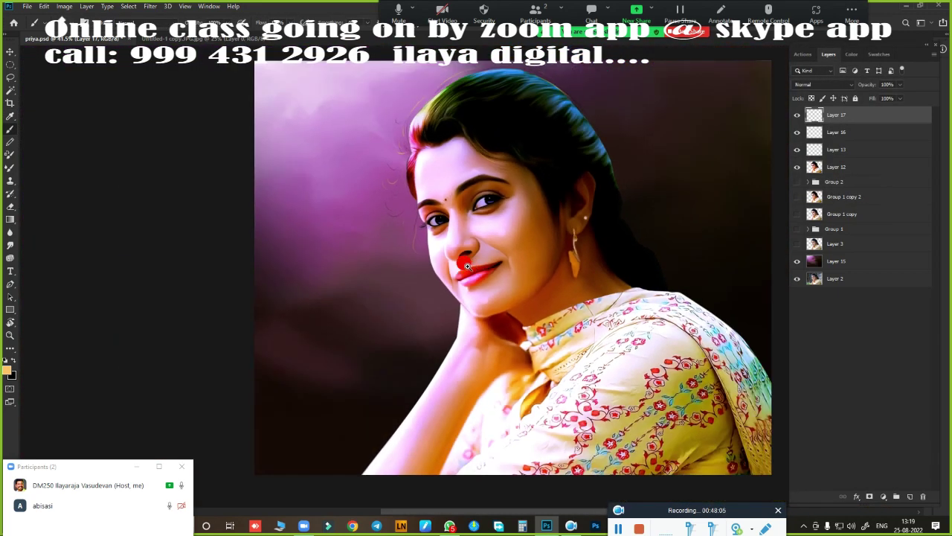
{"action": "scroll", "coordinate": [467, 266], "scroll_direction": "up", "scroll_amount": 1}
- Group the three new paint layers and compare the merged portrait layer against the background
{"action": "left_click", "coordinate": [839, 152], "text": "shift"}
{"action": "key", "text": "ctrl+g"}
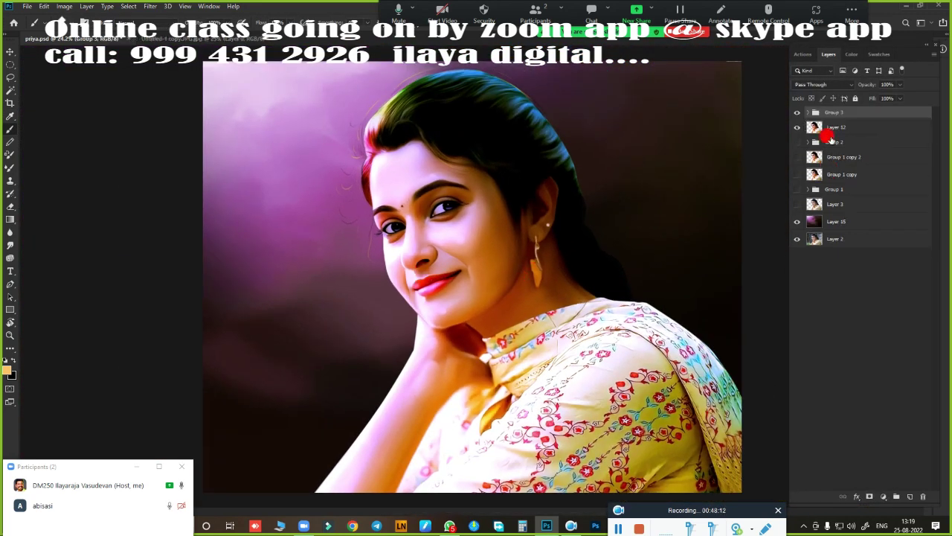
{"action": "left_click", "coordinate": [797, 221]}
{"action": "left_click", "coordinate": [796, 238]}
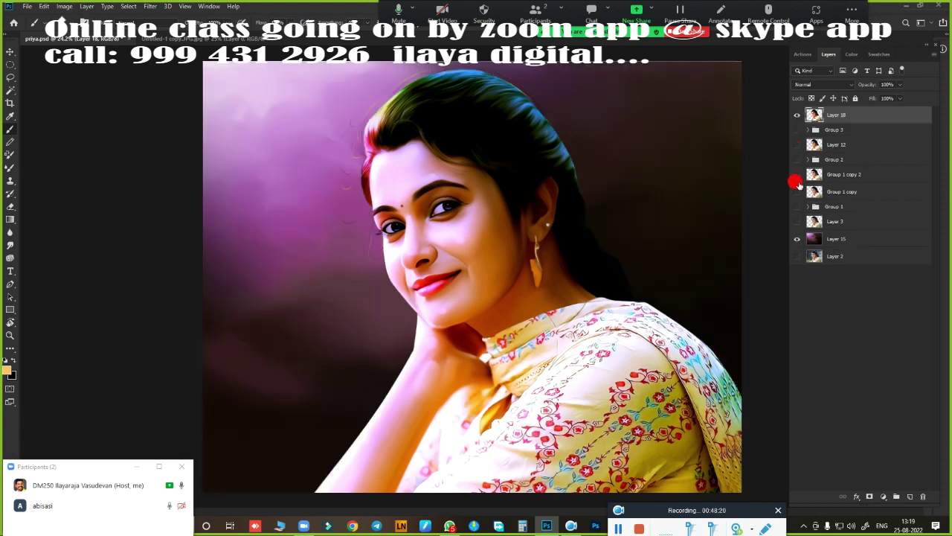
{"action": "left_click", "coordinate": [797, 114]}
- Apply a Curves adjustment that slightly deepens shadows and brightens highlights
{"action": "key", "text": "ctrl+m"}
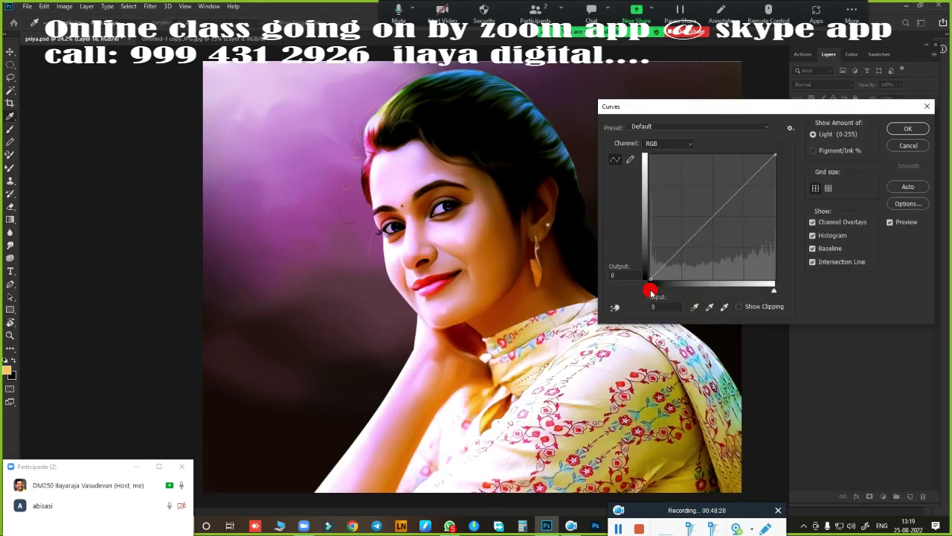
{"action": "left_click_drag", "start_coordinate": [650, 287], "coordinate": [653, 292]}
{"action": "left_click_drag", "start_coordinate": [774, 288], "coordinate": [768, 287]}
{"action": "key", "text": "Return"}
{"action": "scroll", "coordinate": [588, 290], "scroll_direction": "down", "scroll_amount": 1}
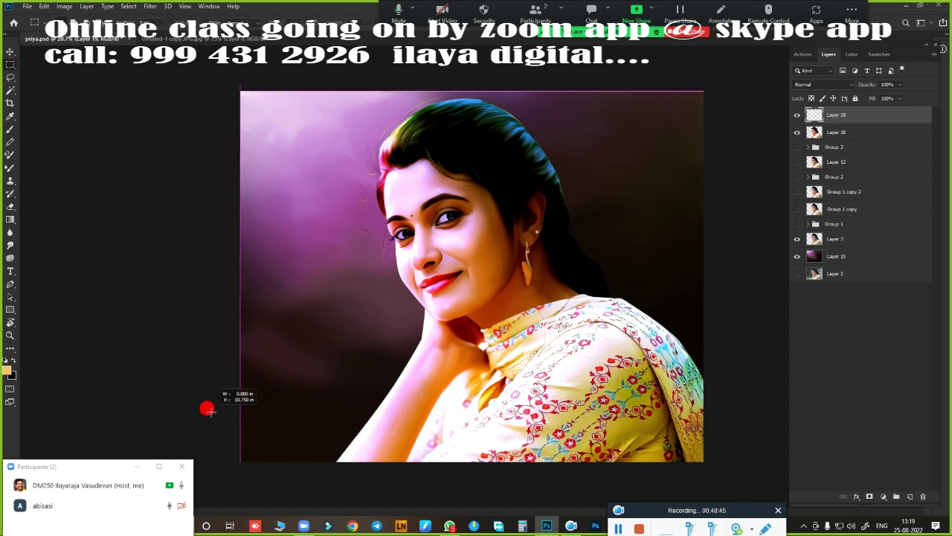
- Stroke the whole-canvas selection with a 200 px inside border in cream #eeeae5
{"action": "right_click", "coordinate": [489, 228]}
{"action": "left_click", "coordinate": [526, 360]}
{"action": "left_click", "coordinate": [439, 155]}
{"action": "left_click", "coordinate": [689, 96]}
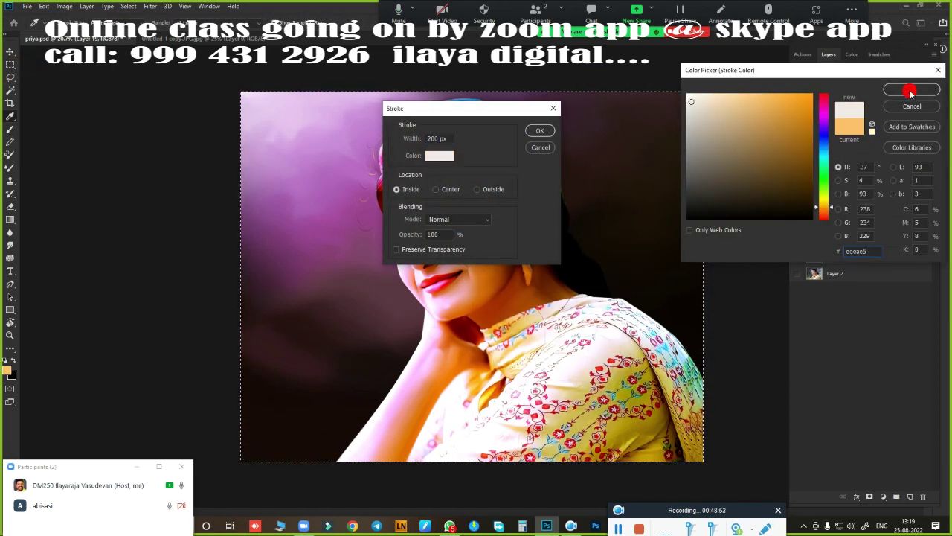
{"action": "left_click", "coordinate": [910, 89]}
{"action": "key", "text": "Return"}
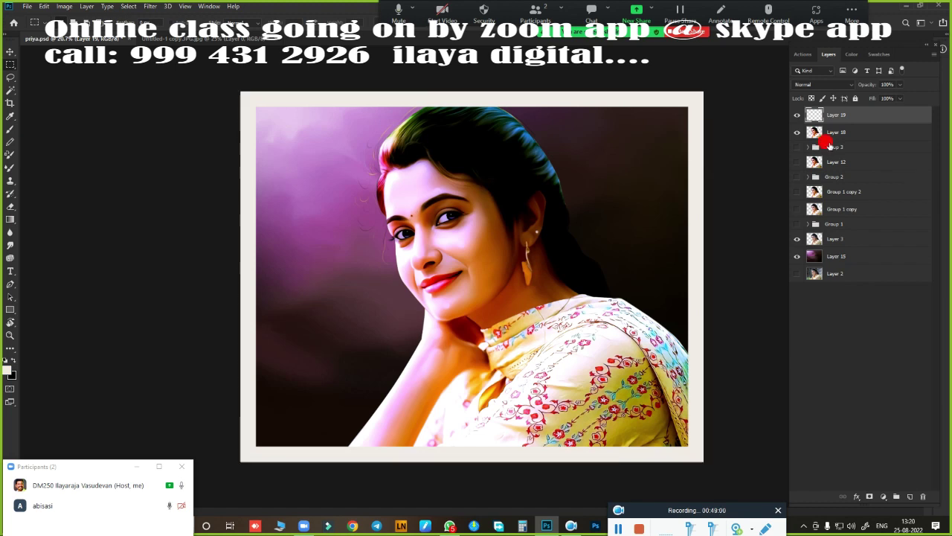
{"action": "left_click", "coordinate": [834, 278]}
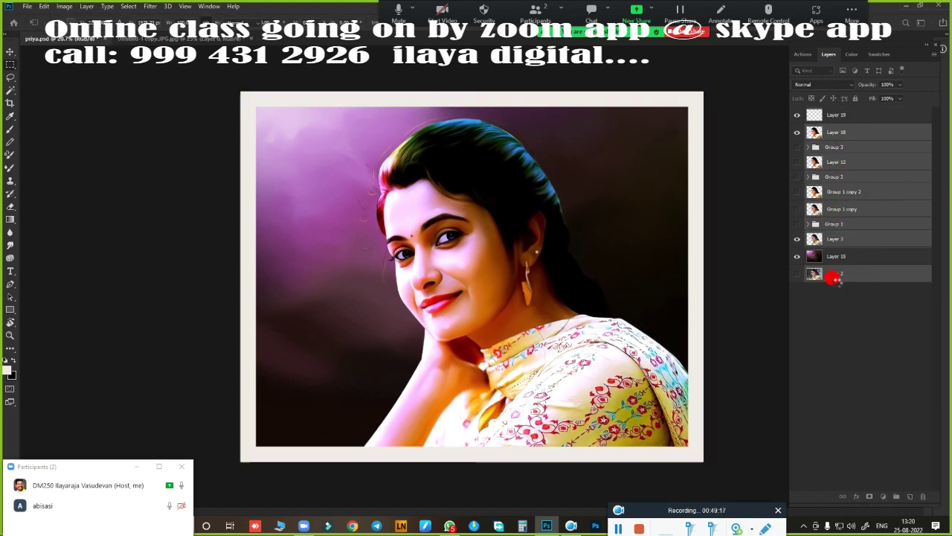
{"action": "left_click", "coordinate": [879, 136]}
- Stamp the white 'digital art PONDICHERRY' watermark brush near the portrait's top-right
{"action": "key", "text": "b"}
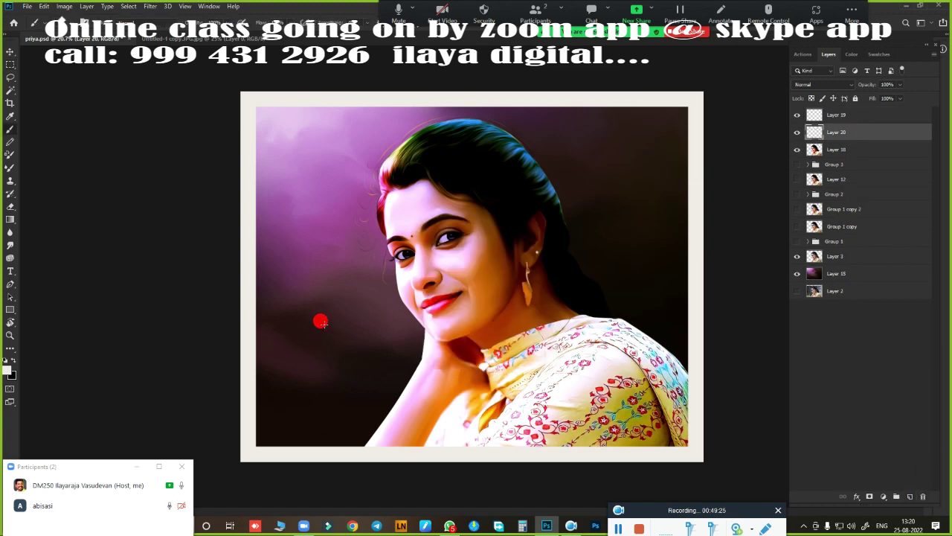
{"action": "right_click", "coordinate": [350, 201]}
{"action": "key", "text": "Return"}
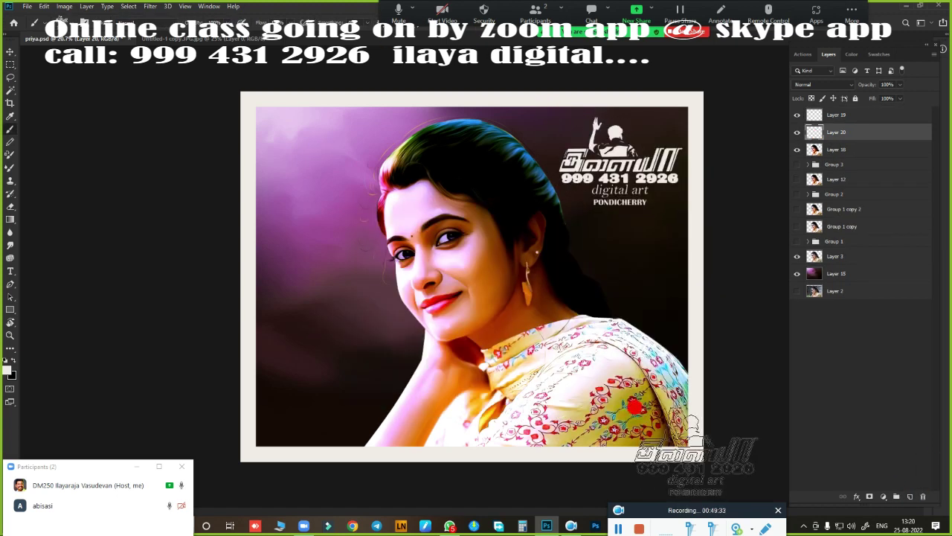
{"action": "left_click", "coordinate": [554, 120]}
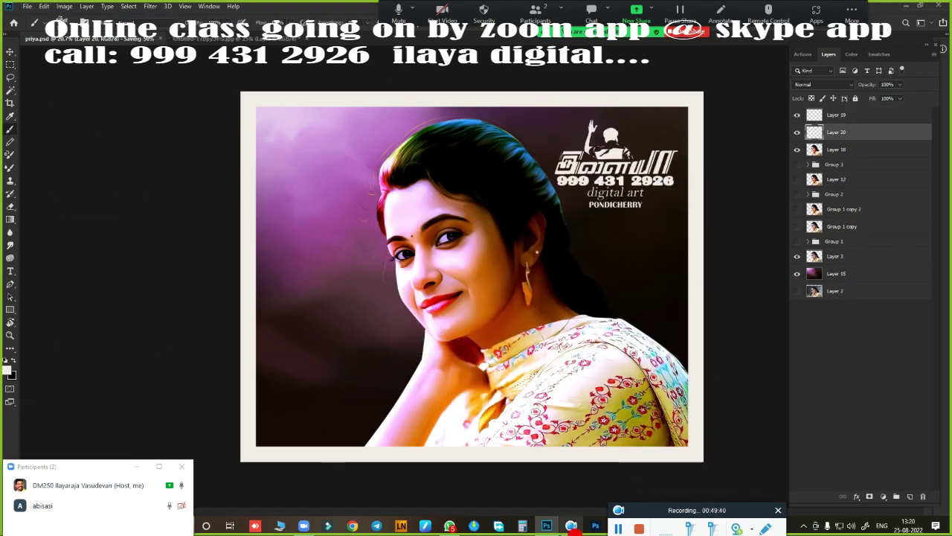